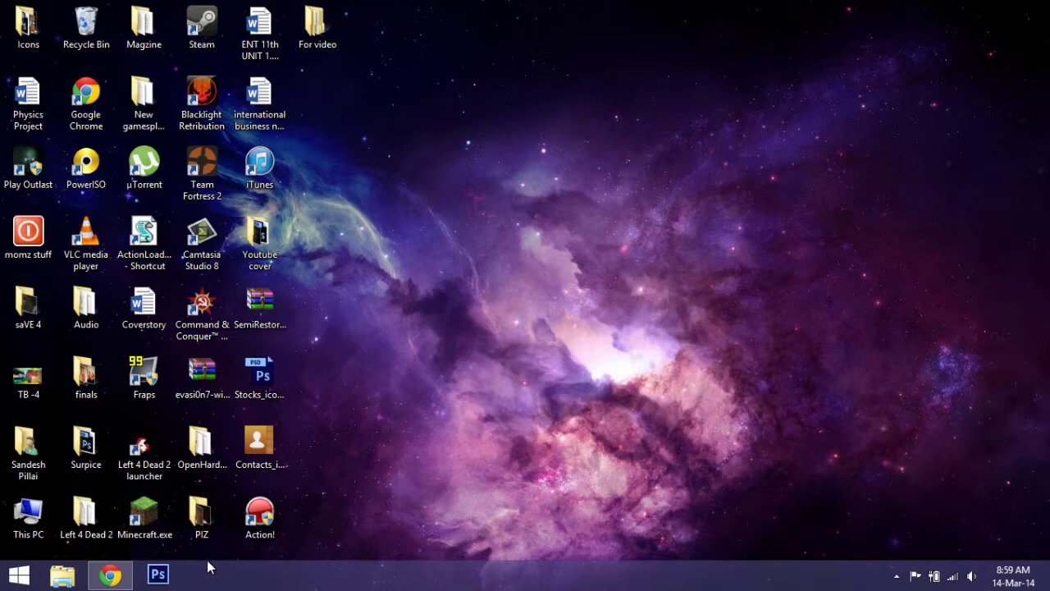
# Step: Start Adobe Photoshop CS6 from its taskbar icon
pyautogui.click(174, 573)
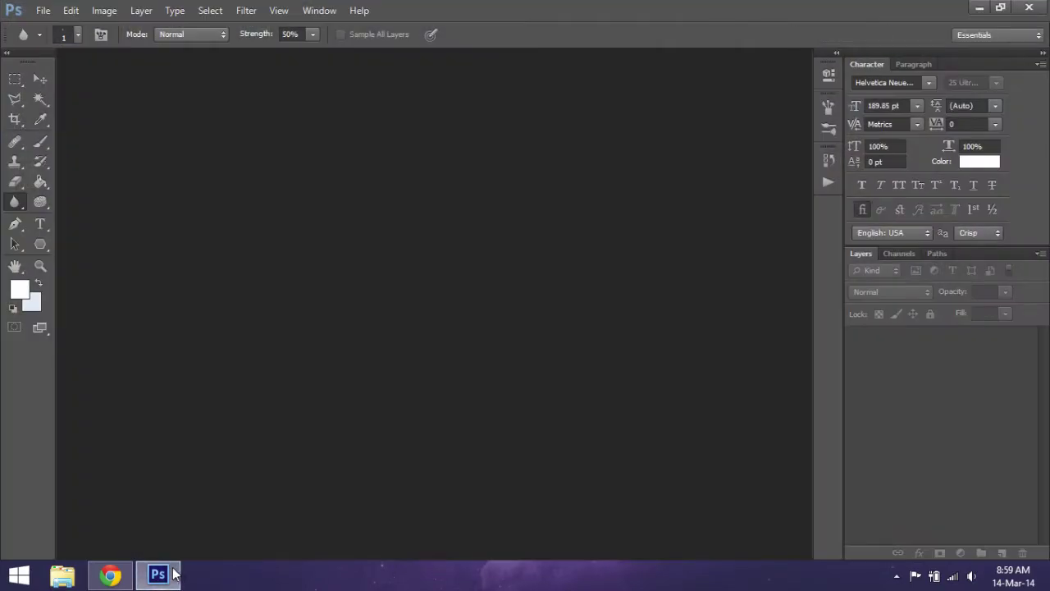
# Step: Open BASE.psd from the Icons folder through the File Explorer jump list
pyautogui.moveTo(152, 580)
pyautogui.rightClick(62, 575)
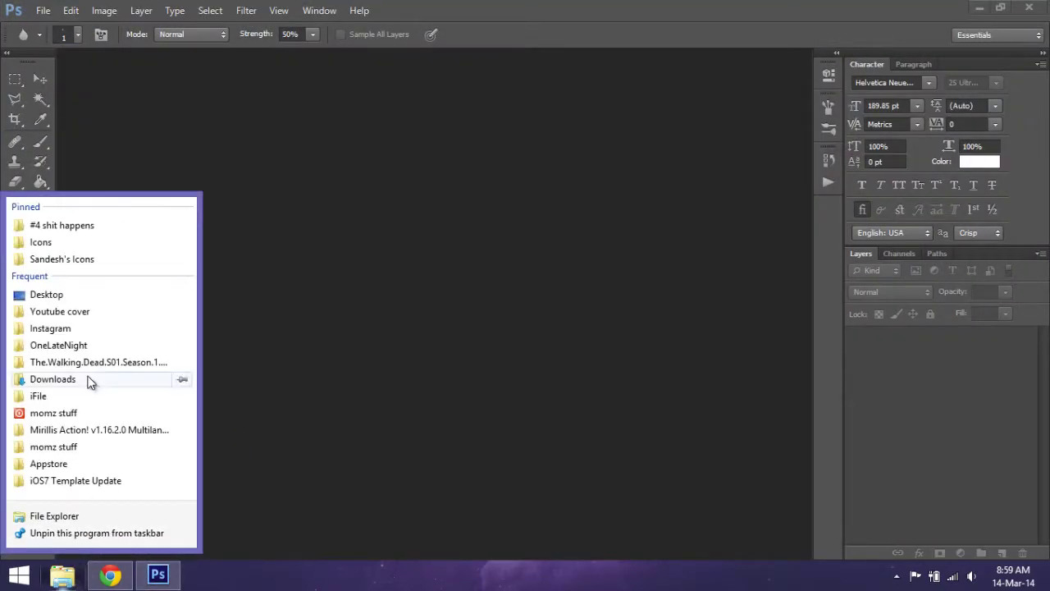
pyautogui.click(107, 242)
pyautogui.scroll(-5, 771, 279)
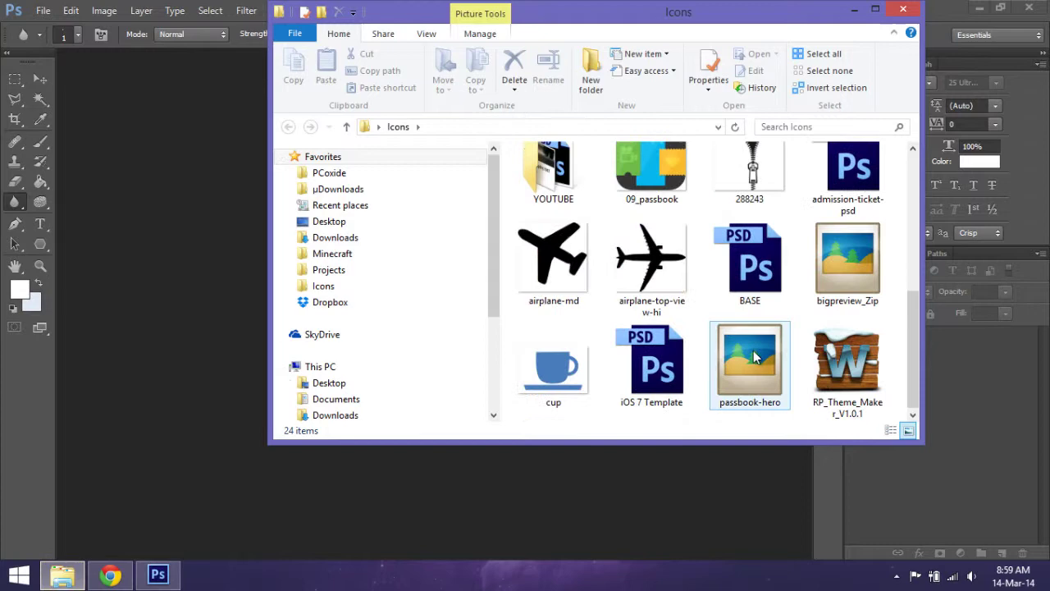
pyautogui.doubleClick(751, 262)
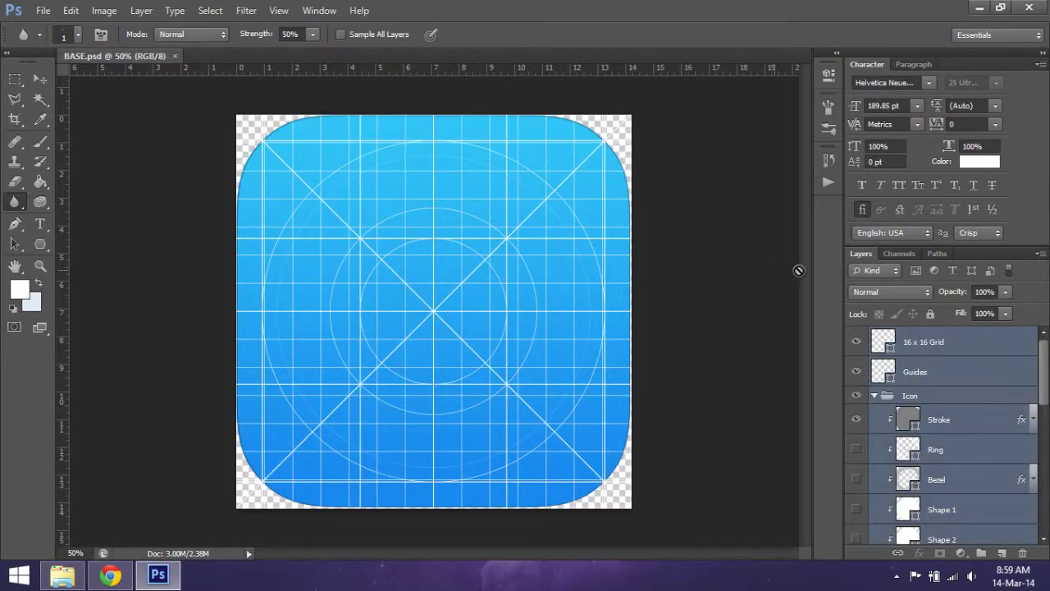
# Step: Select the layer range from Stroke down to File Type Fold in the Layers panel
pyautogui.scroll(-6, 1027, 414)
pyautogui.scroll(4, 981, 408)
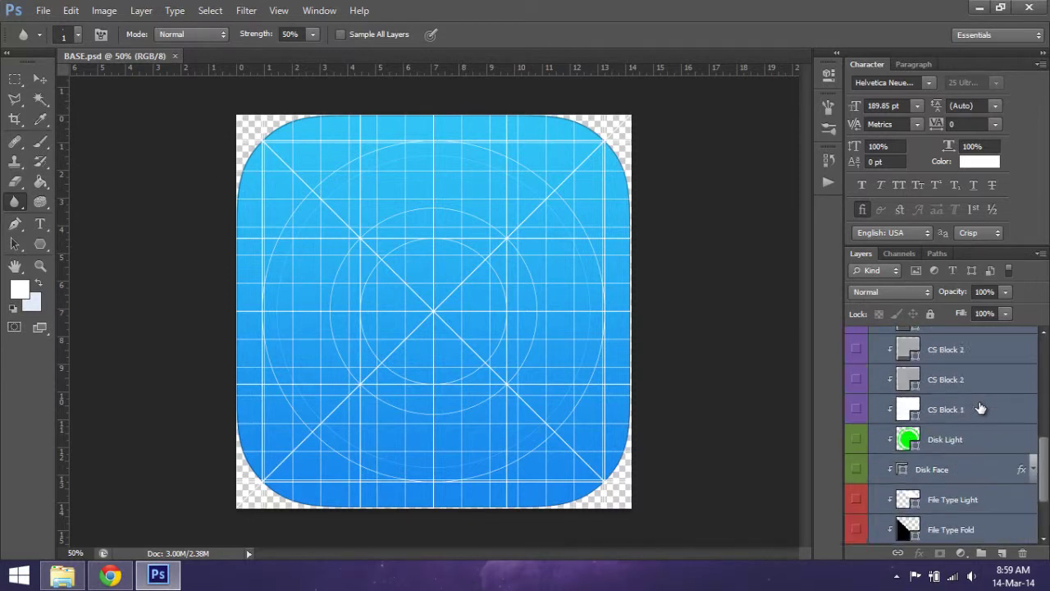
pyautogui.scroll(3, 981, 407)
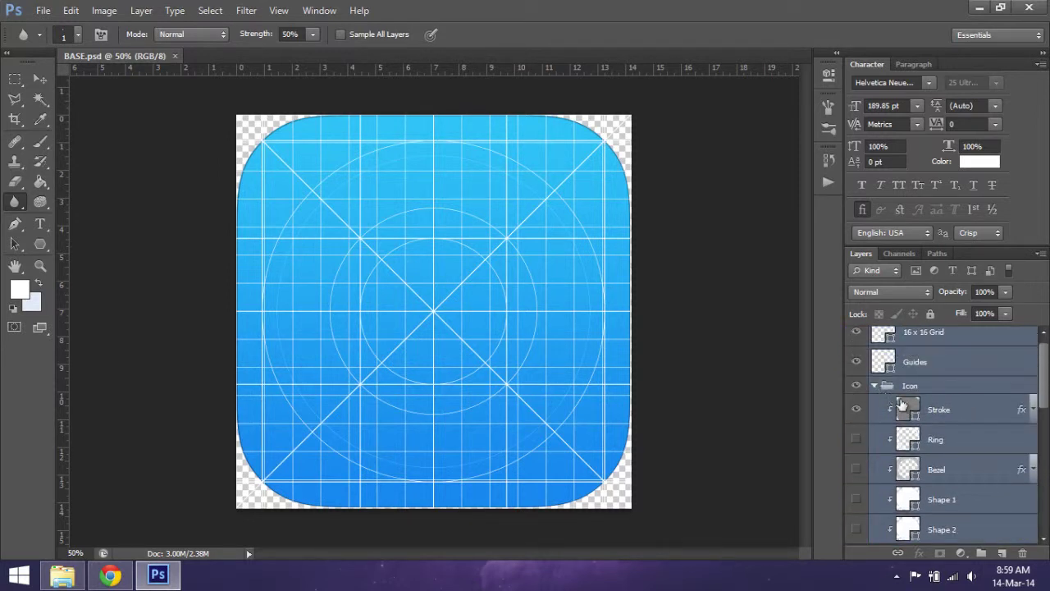
pyautogui.click(950, 422)
pyautogui.scroll(-5, 957, 423)
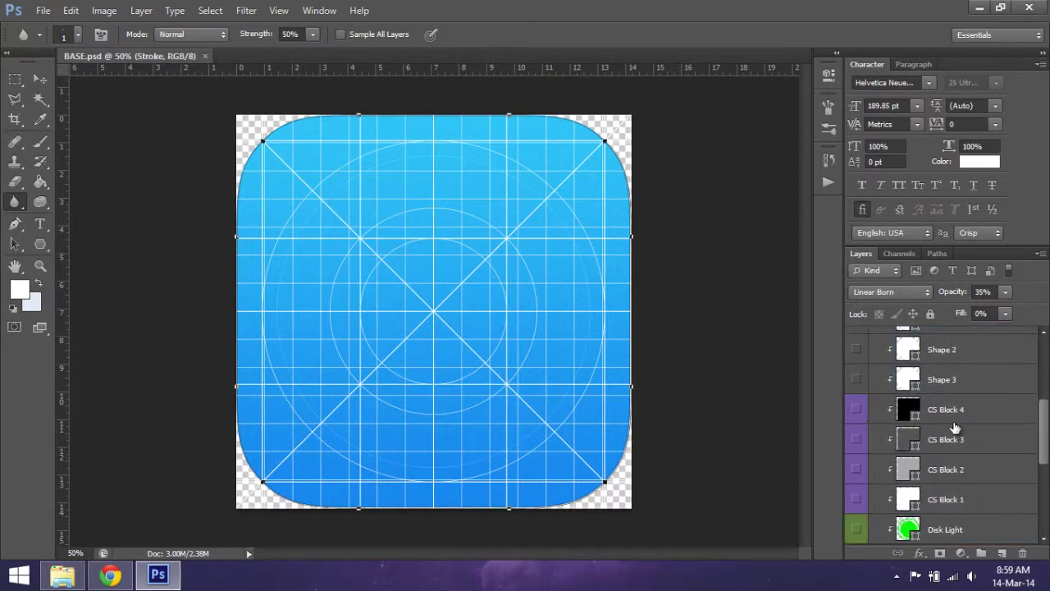
pyautogui.scroll(-4, 936, 443)
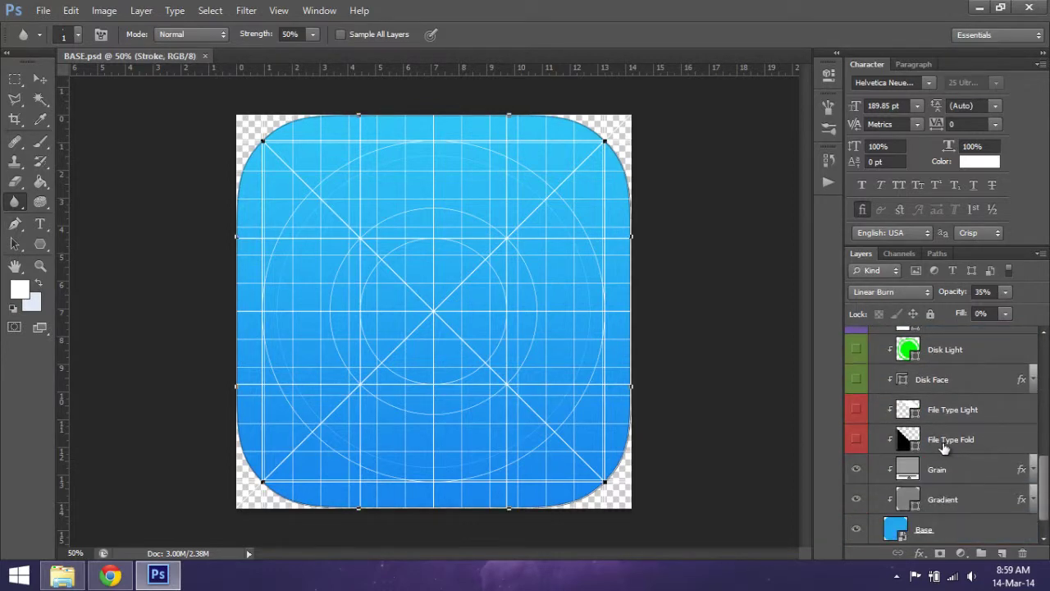
pyautogui.scroll(-2, 776, 426)
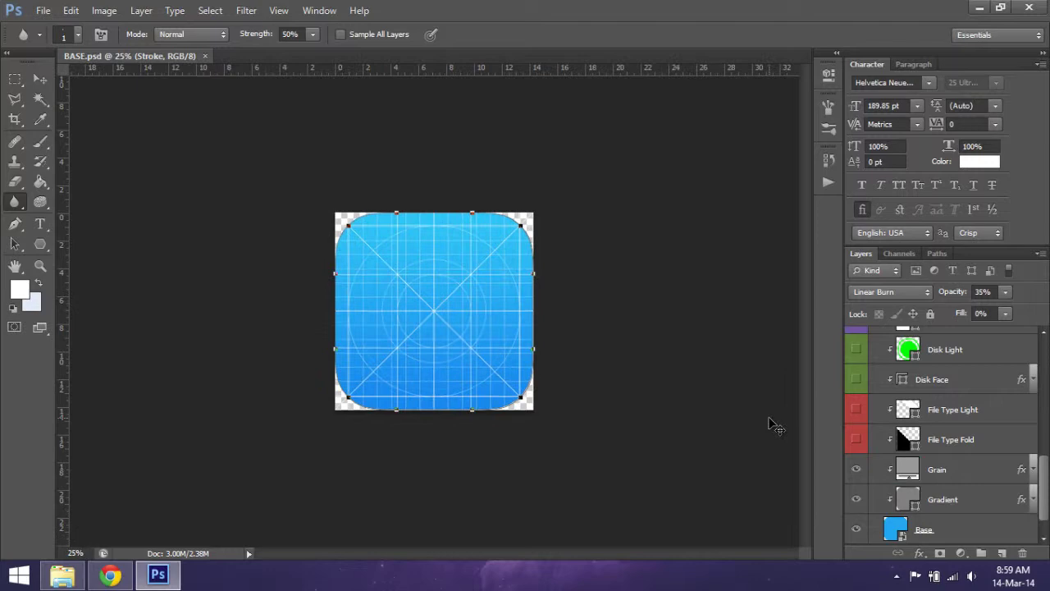
pyautogui.scroll(2, 722, 425)
pyautogui.scroll(-1, 631, 423)
pyautogui.scroll(1, 632, 423)
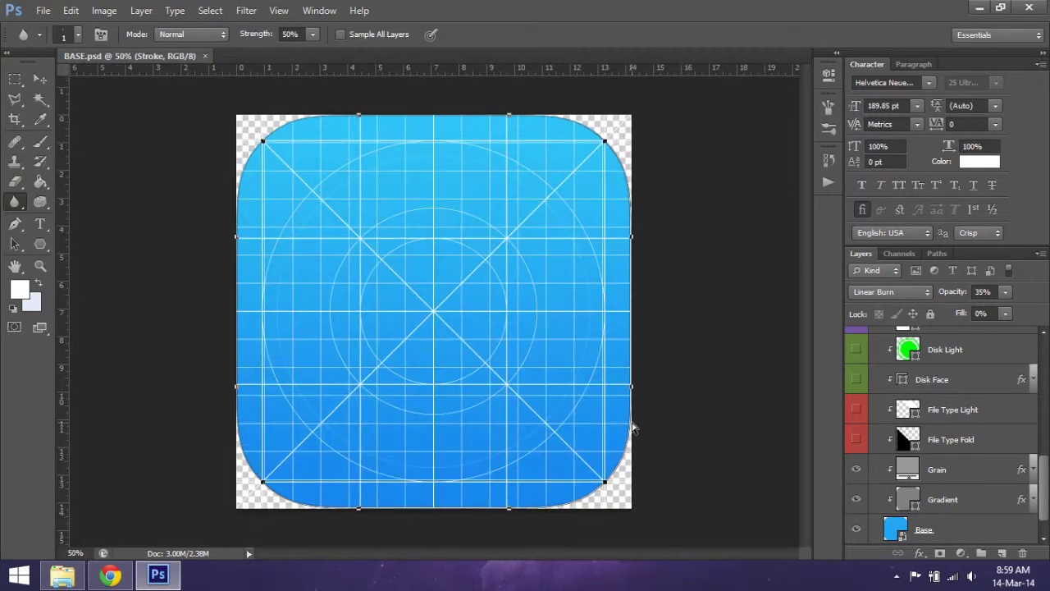
pyautogui.scroll(-1, 631, 422)
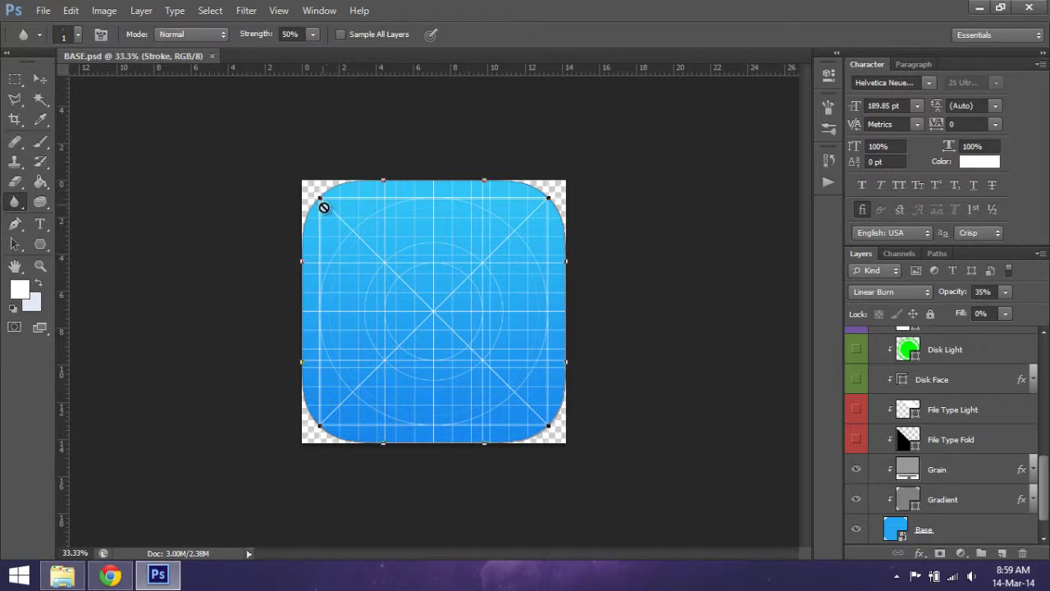
pyautogui.scroll(12, 944, 443)
pyautogui.scroll(-6, 960, 458)
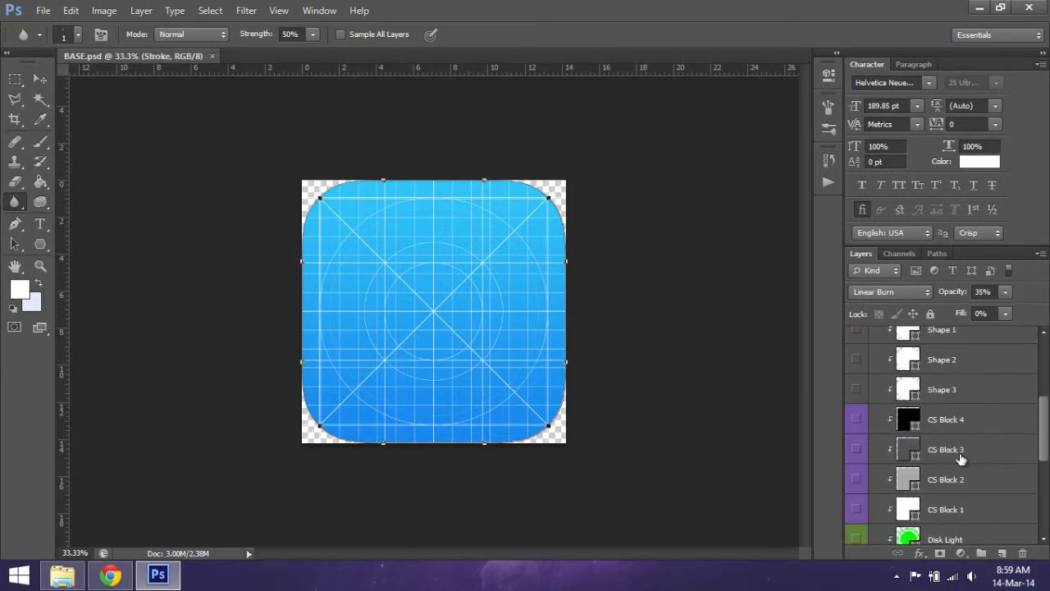
pyautogui.scroll(-5, 964, 461)
pyautogui.keyDown('shift'); pyautogui.click(960, 481); pyautogui.keyUp('shift')
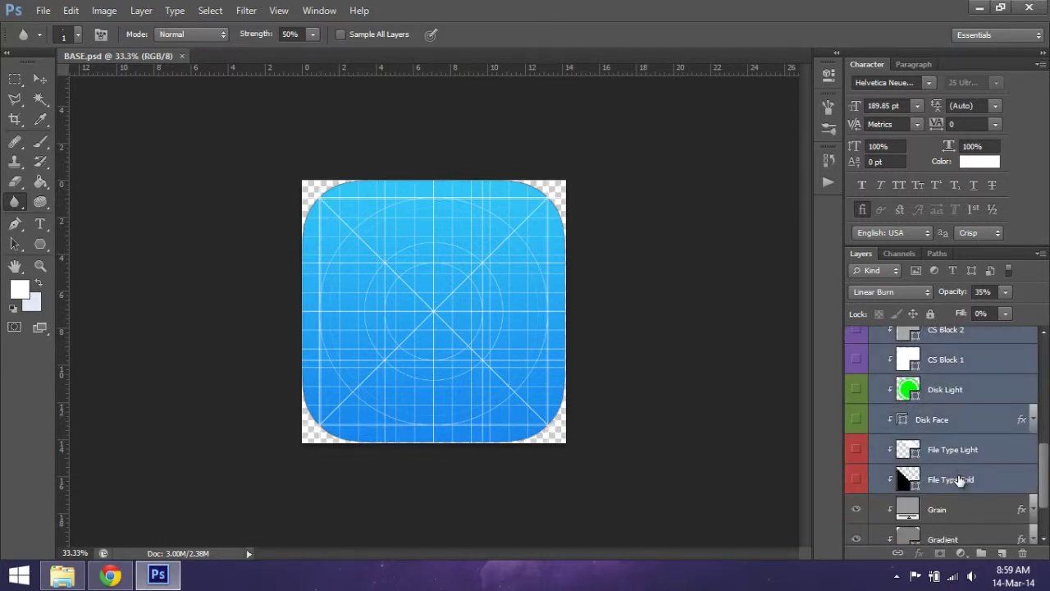
# Step: Delete the selected template layers and move Grain out above the Icon group
pyautogui.press('Delete')
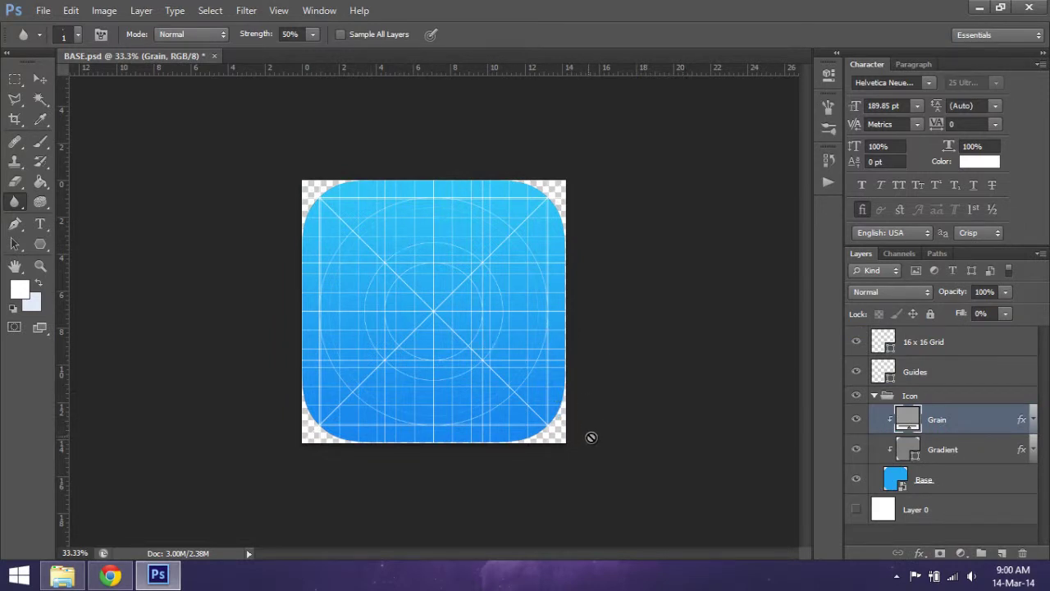
pyautogui.scroll(-2, 589, 432)
pyautogui.scroll(2, 588, 433)
pyautogui.click(931, 489)
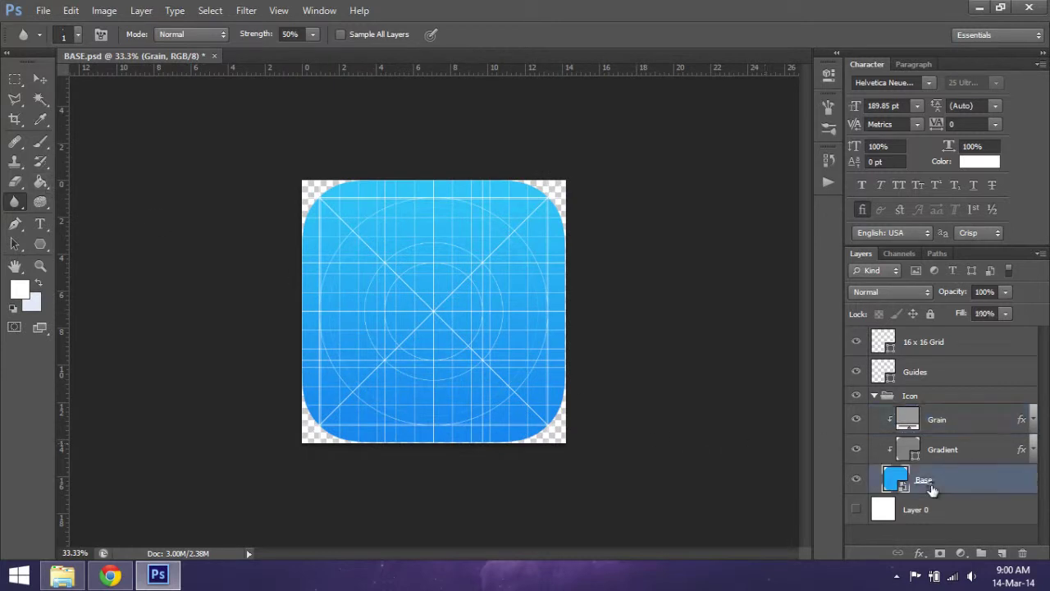
pyautogui.click(939, 443)
pyautogui.moveTo(942, 421); pyautogui.dragTo(946, 388)
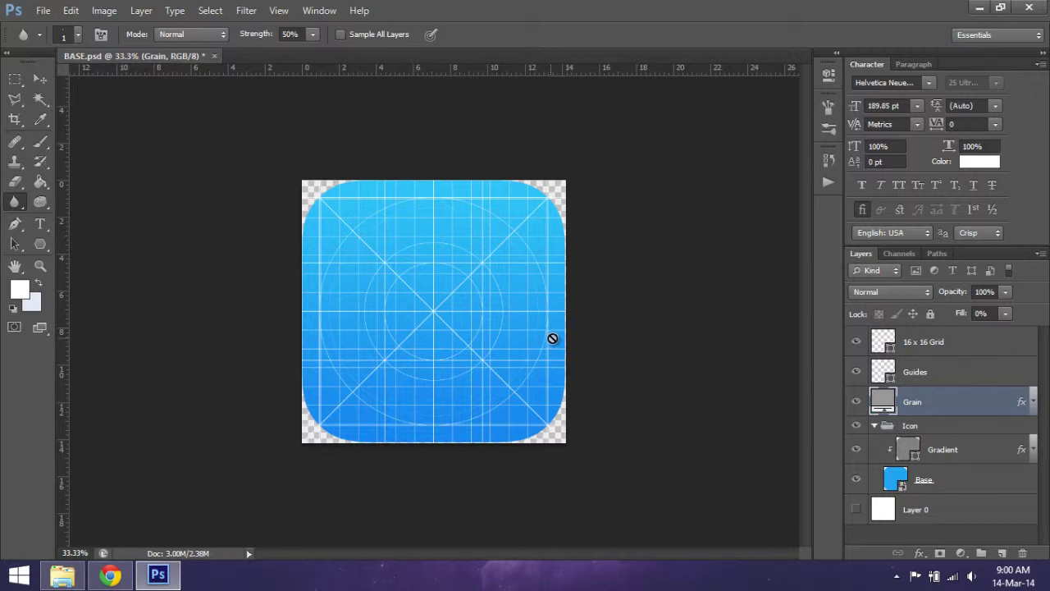
# Step: Zoom in and toggle the Grain layer's visibility to compare the texture, leaving it on
pyautogui.hotkey('ctrl', '+')
pyautogui.hotkey('ctrl', '+')
pyautogui.hotkey('ctrl', '+')
pyautogui.hotkey('ctrl', '+')
pyautogui.hotkey('ctrl', '+')
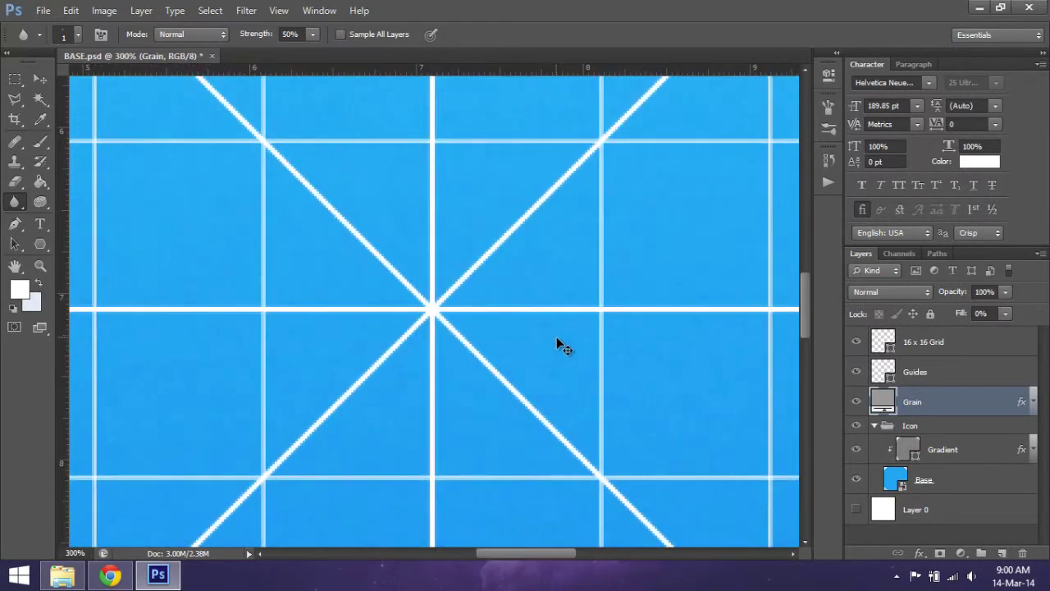
pyautogui.hotkey('ctrl', '-')
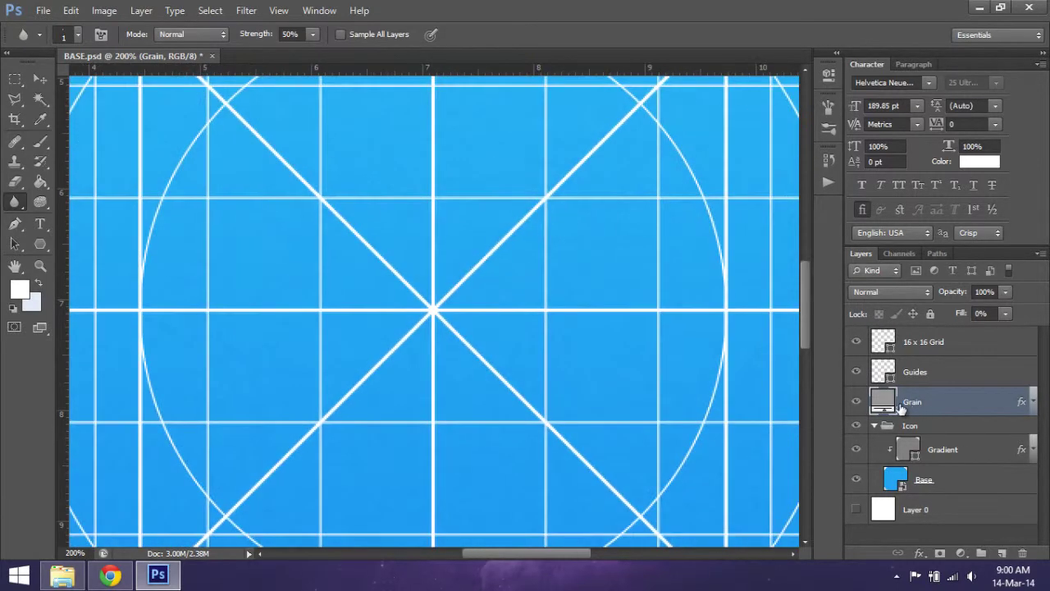
pyautogui.click(858, 406)
pyautogui.click(857, 406)
pyautogui.click(857, 407)
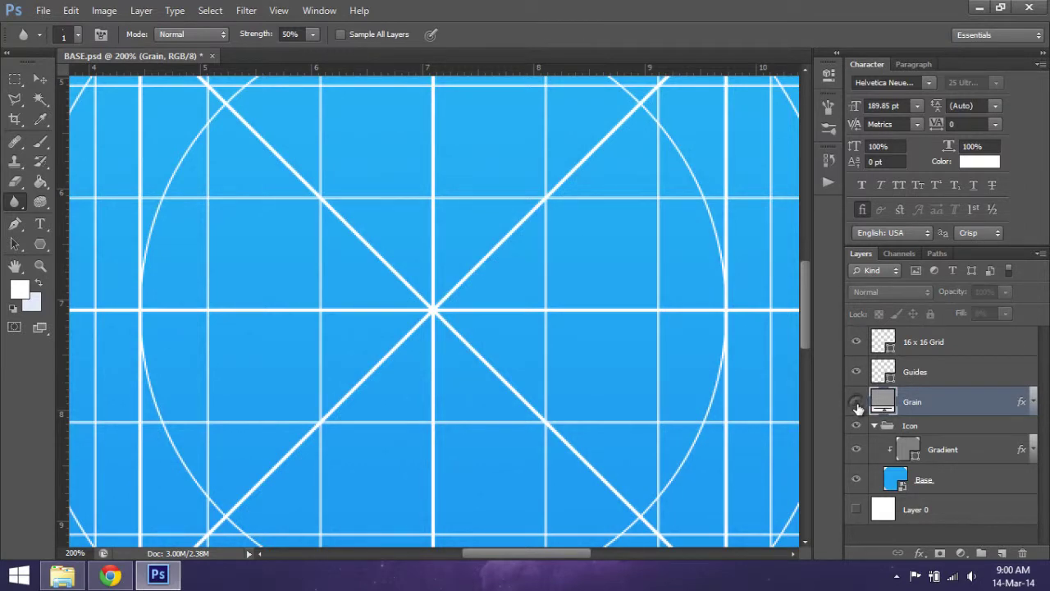
pyautogui.click(857, 406)
pyautogui.click(858, 406)
pyautogui.click(857, 406)
# Step: Return to a 50% view and select the Gradient and Base layers together
pyautogui.hotkey('ctrl', '-')
pyautogui.hotkey('ctrl', '-')
pyautogui.hotkey('ctrl', '-')
pyautogui.hotkey('ctrl', '-')
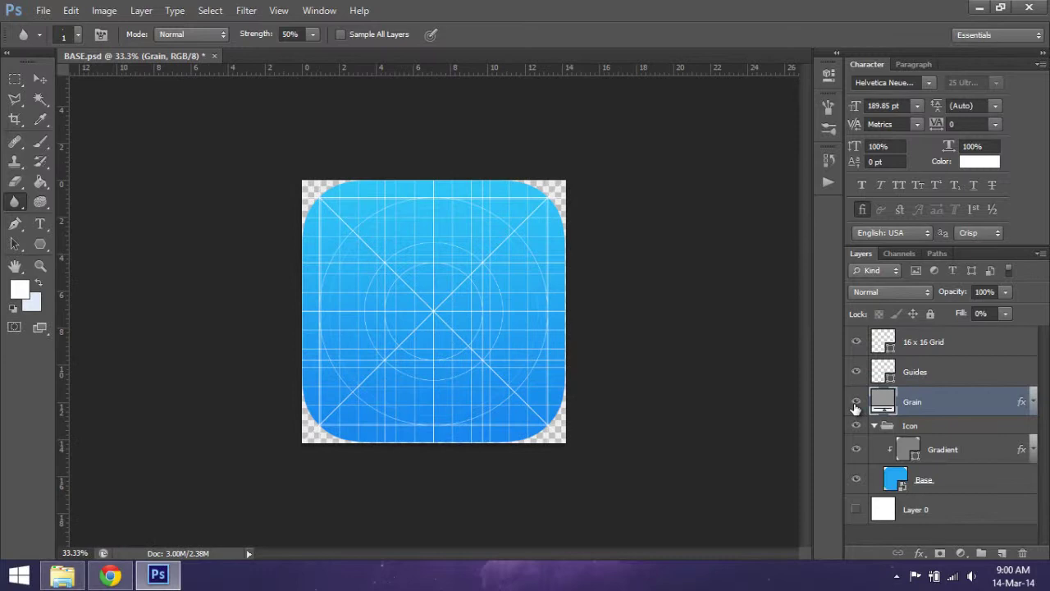
pyautogui.hotkey('ctrl', '+')
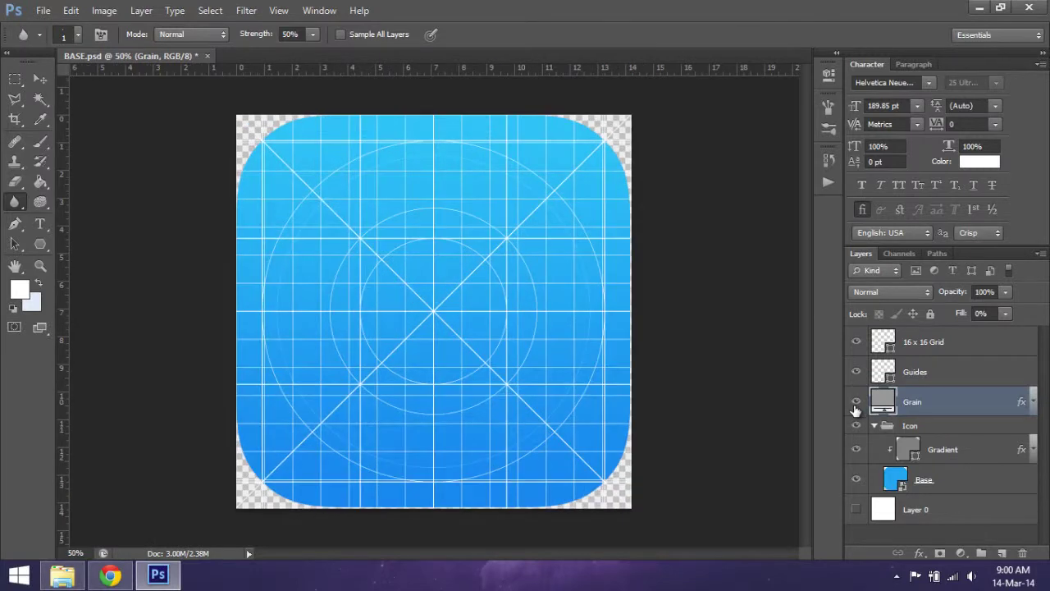
pyautogui.click(952, 459)
pyautogui.keyDown('shift'); pyautogui.click(949, 476); pyautogui.keyUp('shift')
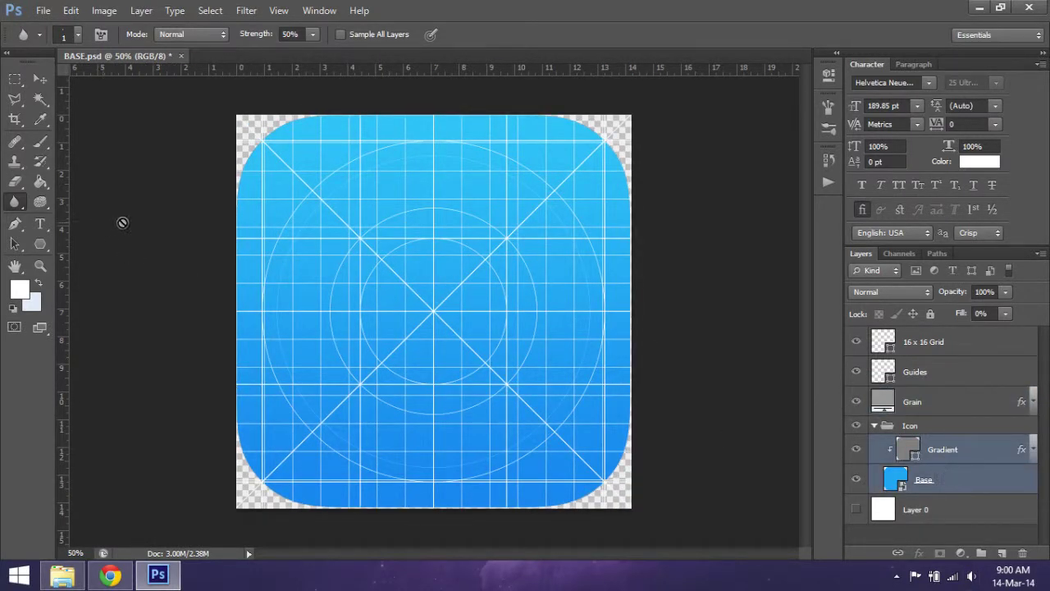
# Step: Create a new white 1024 × 1024 px, 72 ppi document, Untitled-1, then return to BASE.psd
pyautogui.rightClick(355, 200)
pyautogui.rightClick(380, 50)
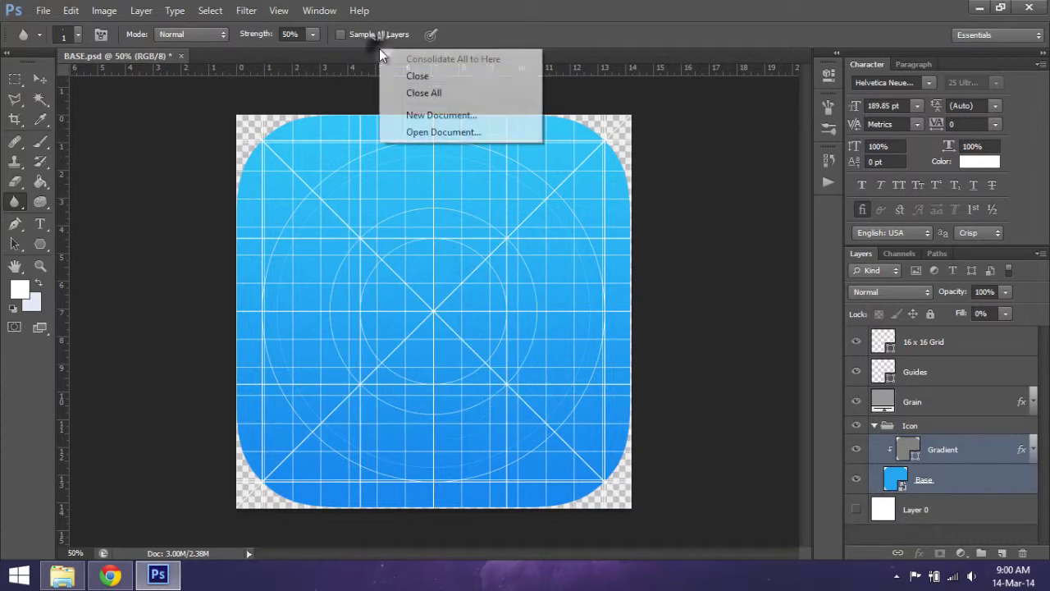
pyautogui.click(457, 117)
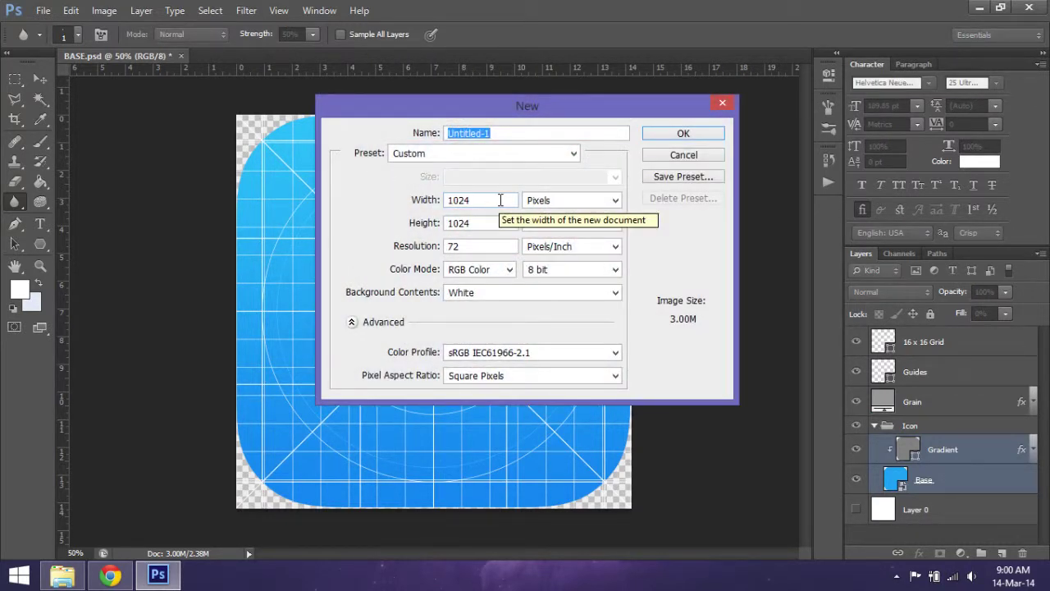
pyautogui.click(688, 134)
pyautogui.click(135, 52)
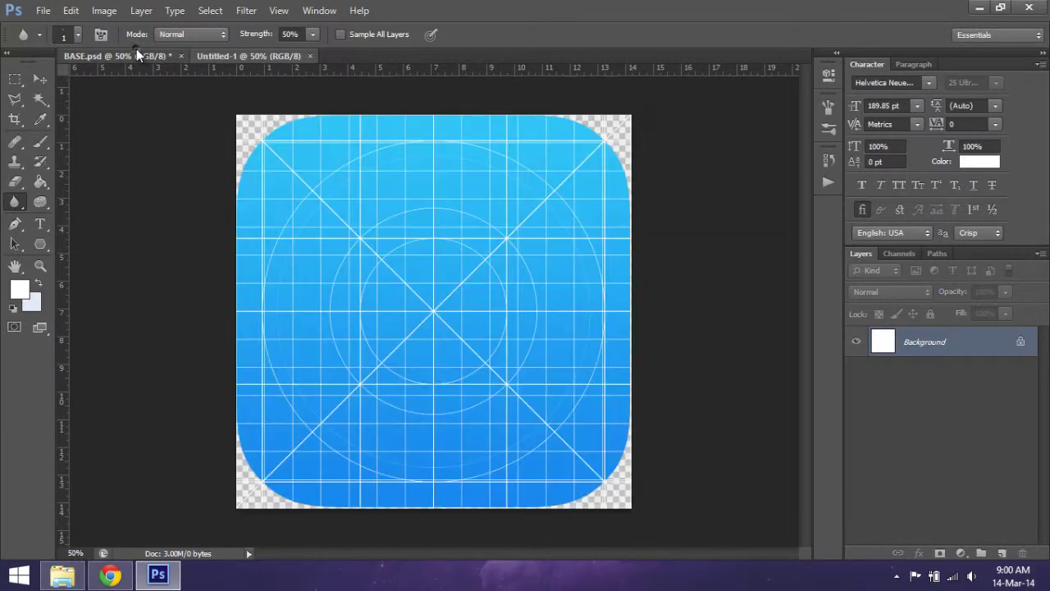
# Step: Copy all icon layers, from 16 x 16 Grid to Base, into Untitled-1 and minimize BASE.psd
pyautogui.moveTo(140, 55); pyautogui.dragTo(244, 171)
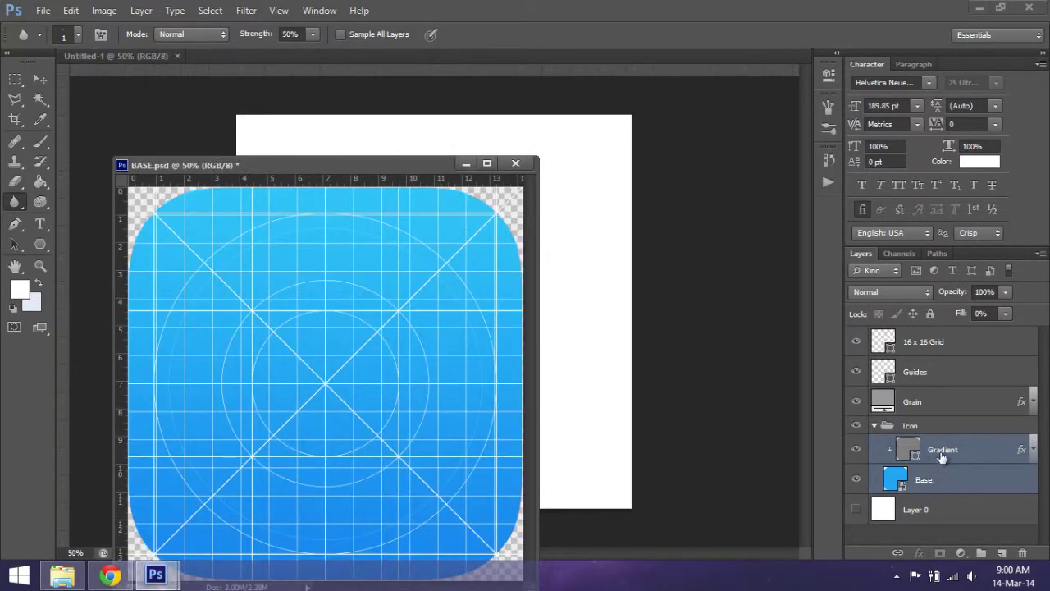
pyautogui.keyDown('ctrl'); pyautogui.click(922, 405); pyautogui.keyUp('ctrl')
pyautogui.keyDown('ctrl'); pyautogui.click(934, 375); pyautogui.keyUp('ctrl')
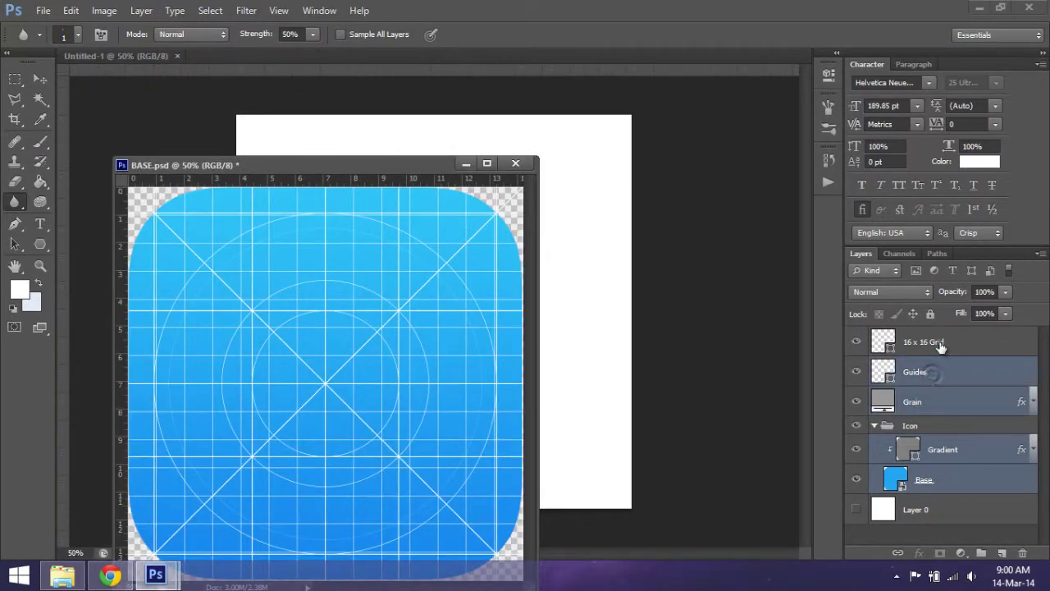
pyautogui.keyDown('ctrl'); pyautogui.click(940, 344); pyautogui.keyUp('ctrl')
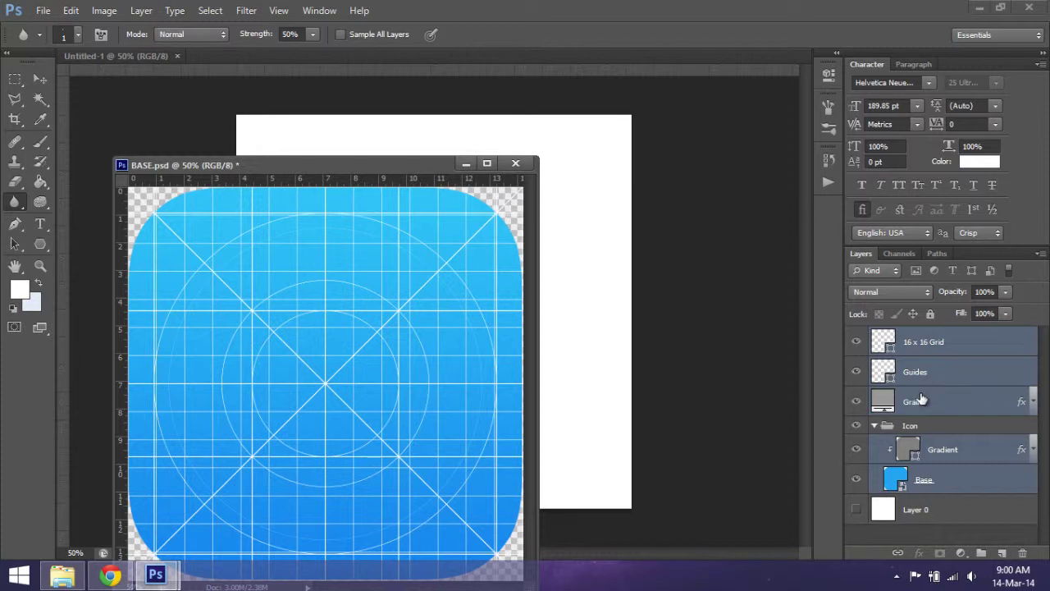
pyautogui.moveTo(916, 401); pyautogui.dragTo(627, 334)
pyautogui.click(465, 164)
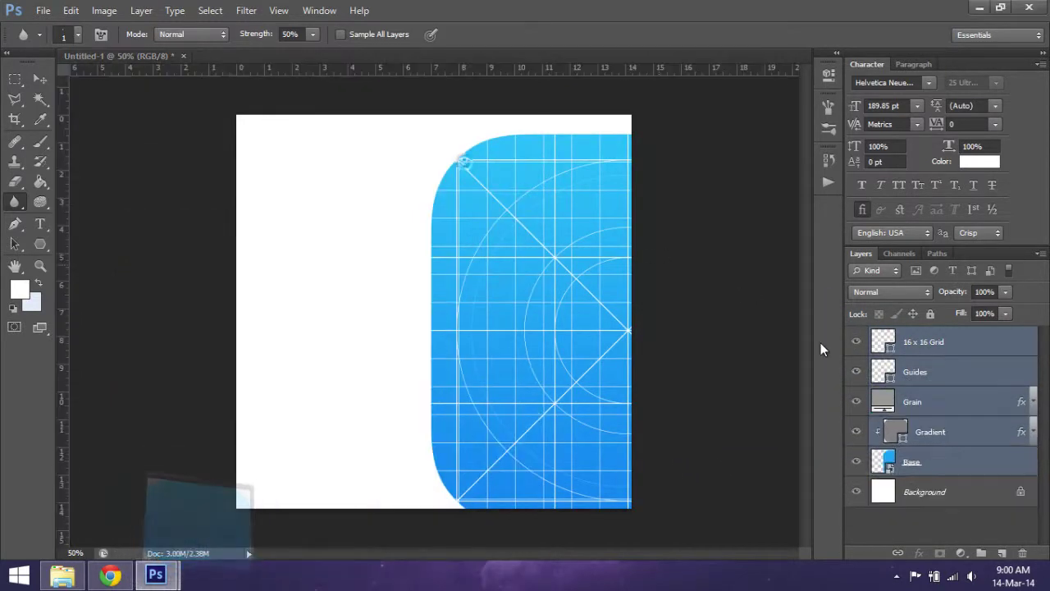
# Step: Select the Gradient and Base layers together with no active canvas selection
pyautogui.click(948, 439)
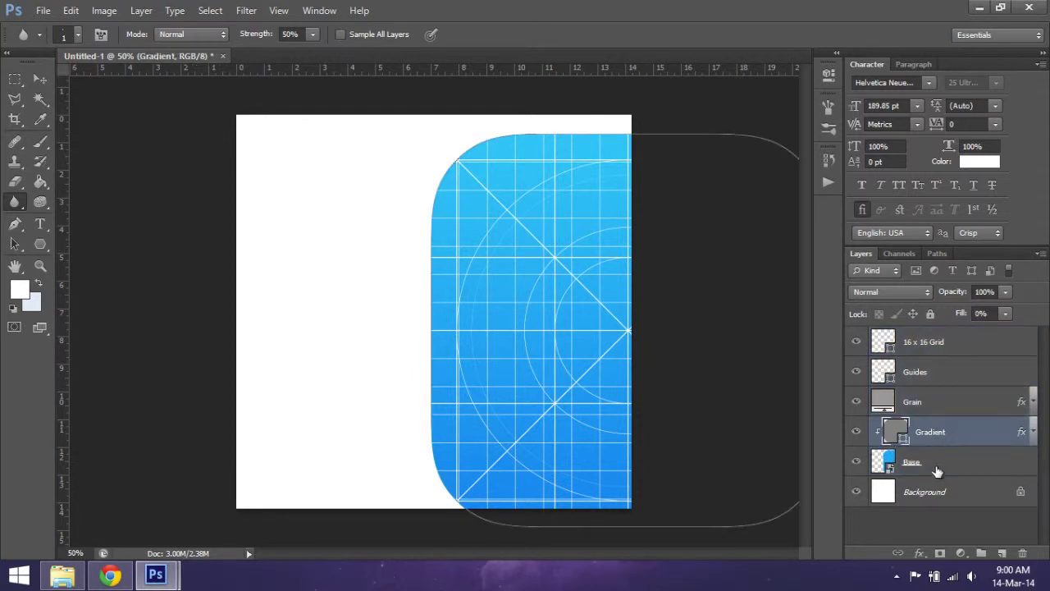
pyautogui.keyDown('shift'); pyautogui.click(937, 462); pyautogui.keyUp('shift')
pyautogui.press('m')
pyautogui.rightClick(525, 243)
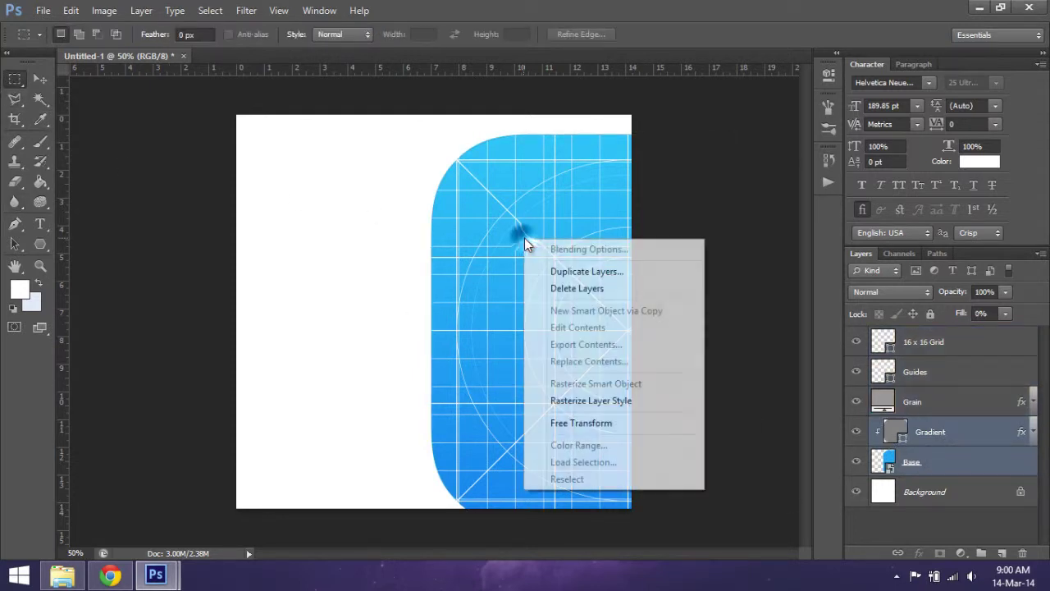
pyautogui.click(927, 354)
pyautogui.click(925, 342)
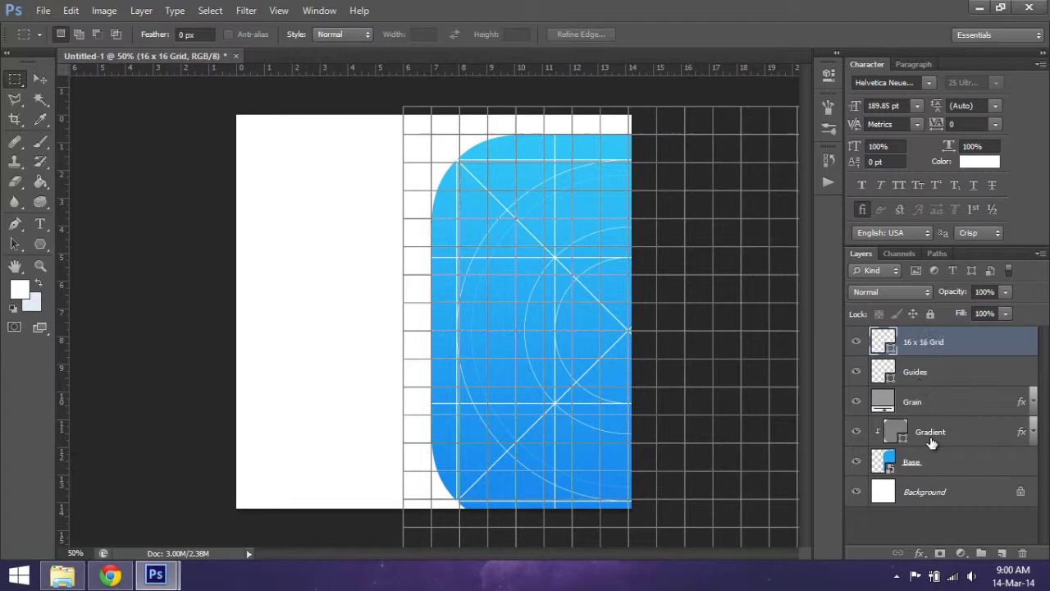
pyautogui.click(884, 461)
pyautogui.keyDown('ctrl'); pyautogui.click(884, 461); pyautogui.keyUp('ctrl')
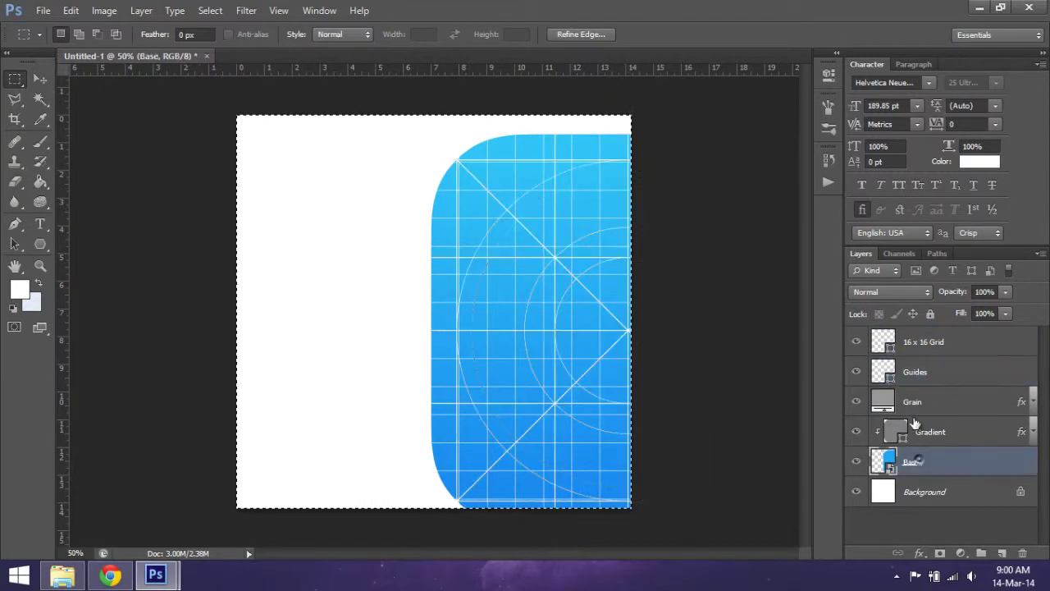
pyautogui.keyDown('shift'); pyautogui.click(931, 343); pyautogui.keyUp('shift')
pyautogui.rightClick(571, 288)
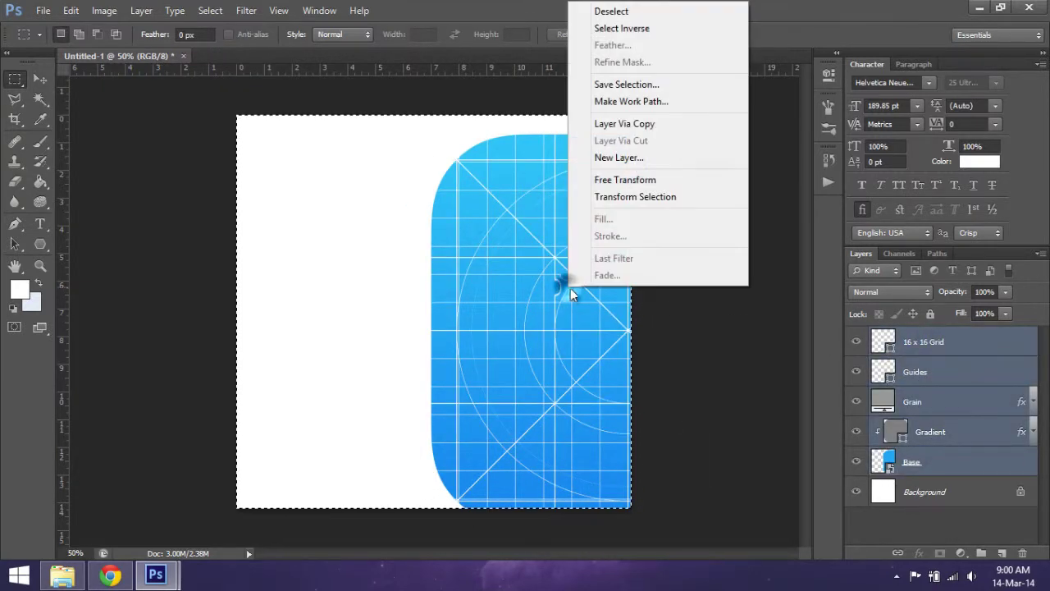
pyautogui.click(938, 463)
pyautogui.click(931, 462)
pyautogui.click(928, 431)
pyautogui.keyDown('shift'); pyautogui.click(926, 464); pyautogui.keyUp('shift')
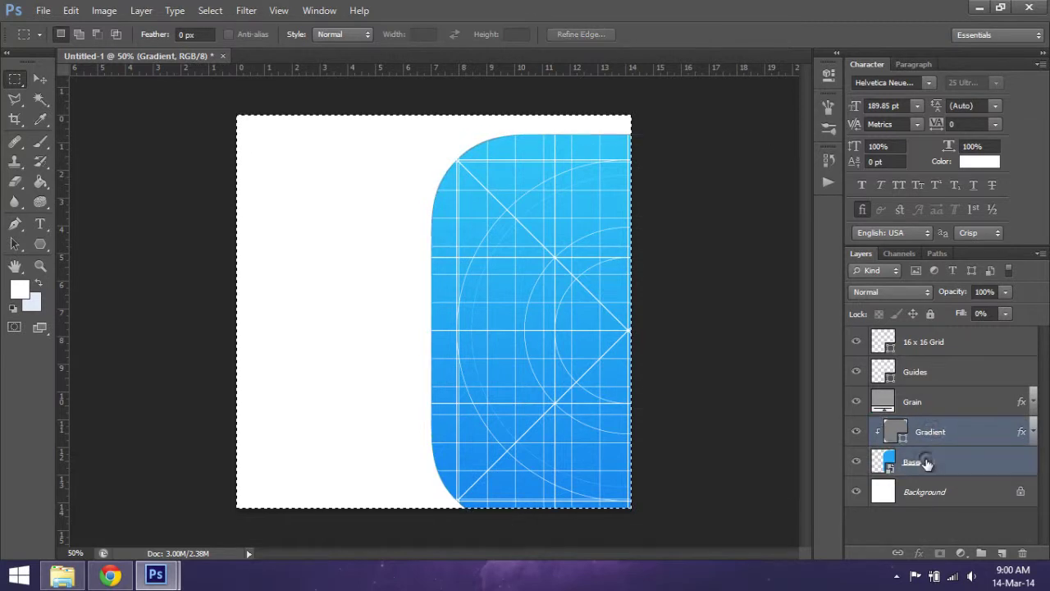
pyautogui.click(293, 168)
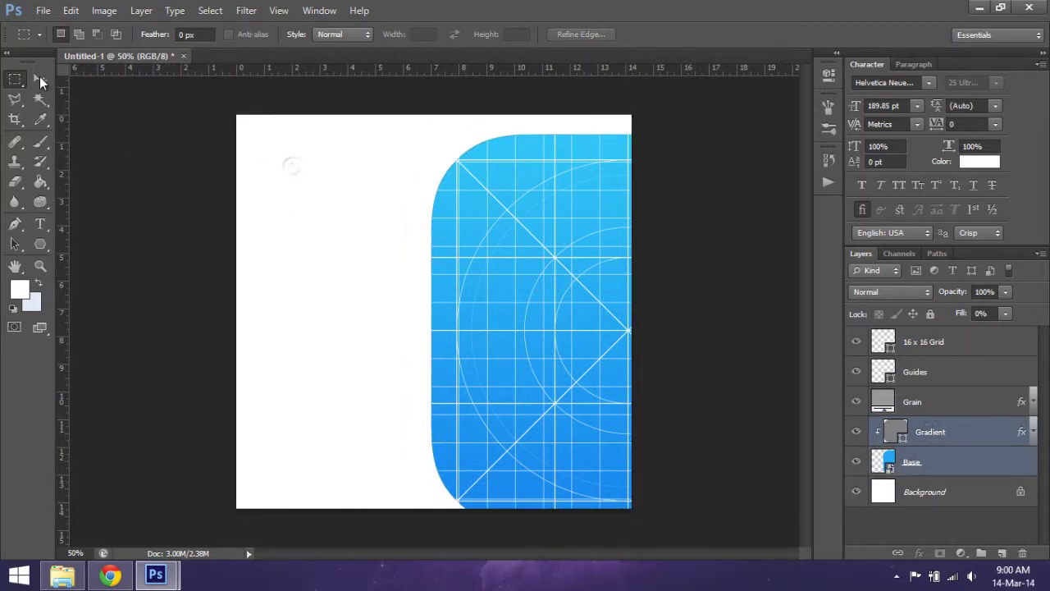
# Step: Free Transform Gradient and Base to about 118% and shift them left to cover the canvas
pyautogui.rightClick(510, 301)
pyautogui.click(578, 487)
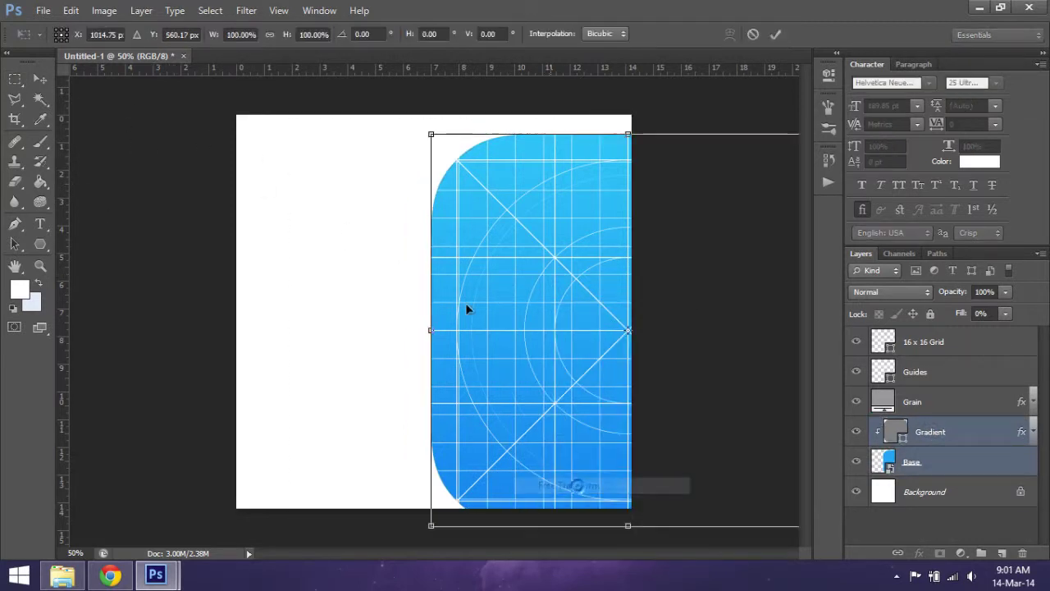
pyautogui.moveTo(430, 134); pyautogui.dragTo(197, 218)
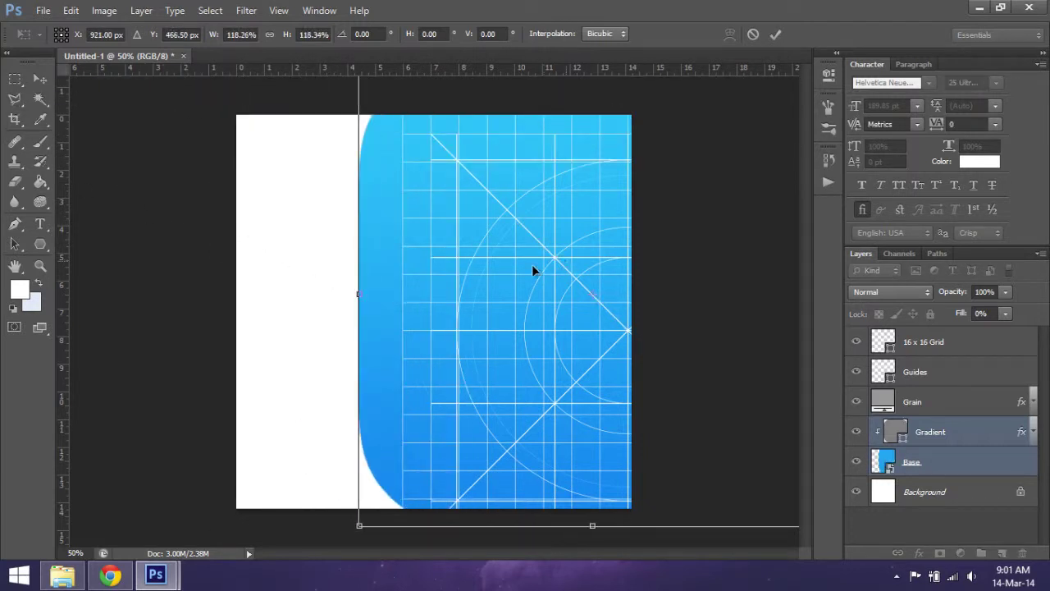
pyautogui.moveTo(532, 266); pyautogui.dragTo(412, 289)
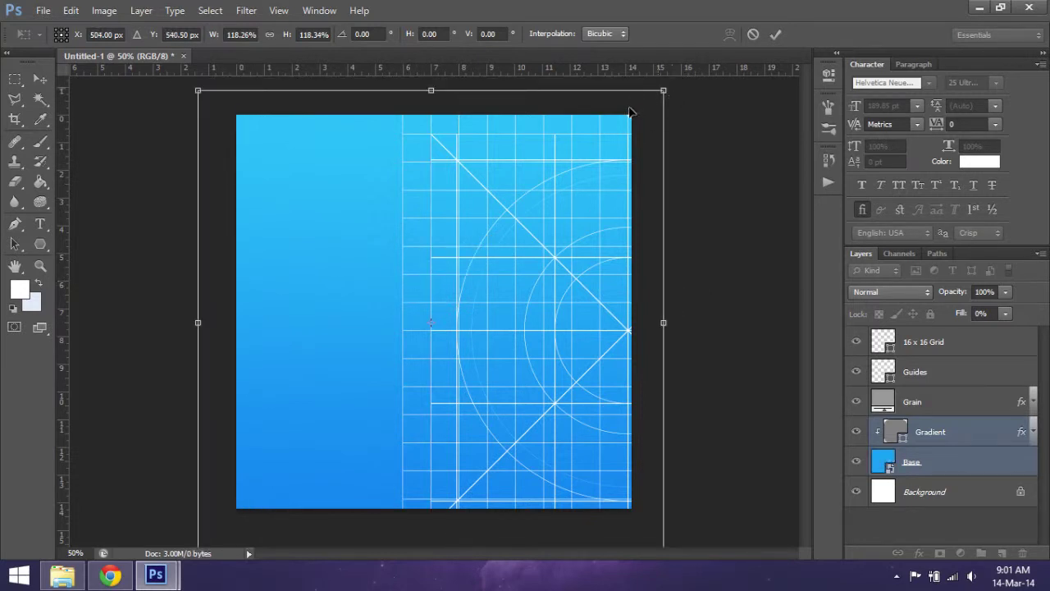
# Step: Commit the base enlargement, then move the 16 x 16 Grid and Guides left onto the canvas
pyautogui.moveTo(667, 92); pyautogui.dragTo(684, 76)
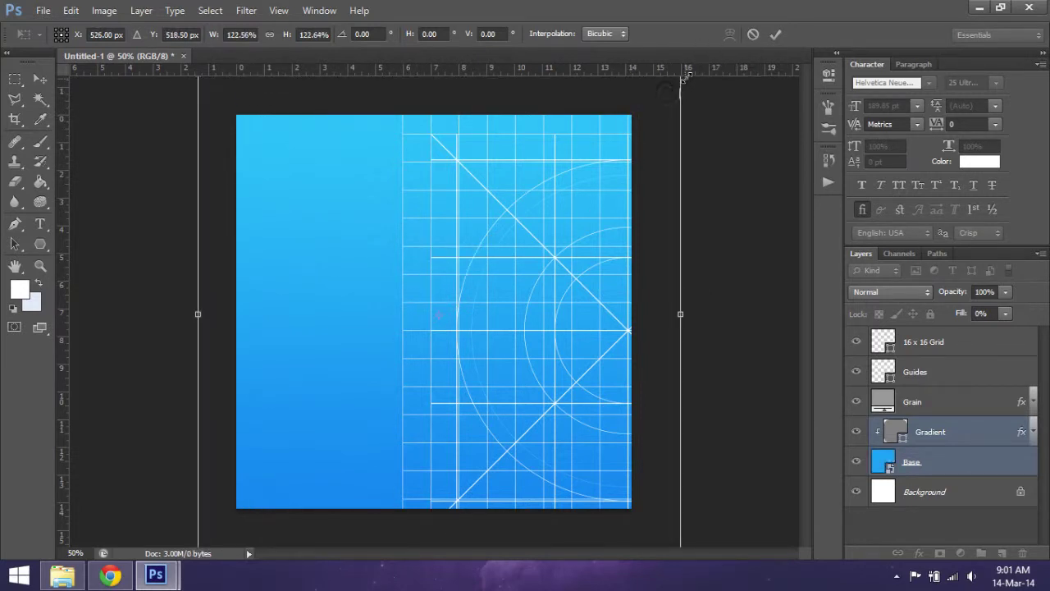
pyautogui.press('Return')
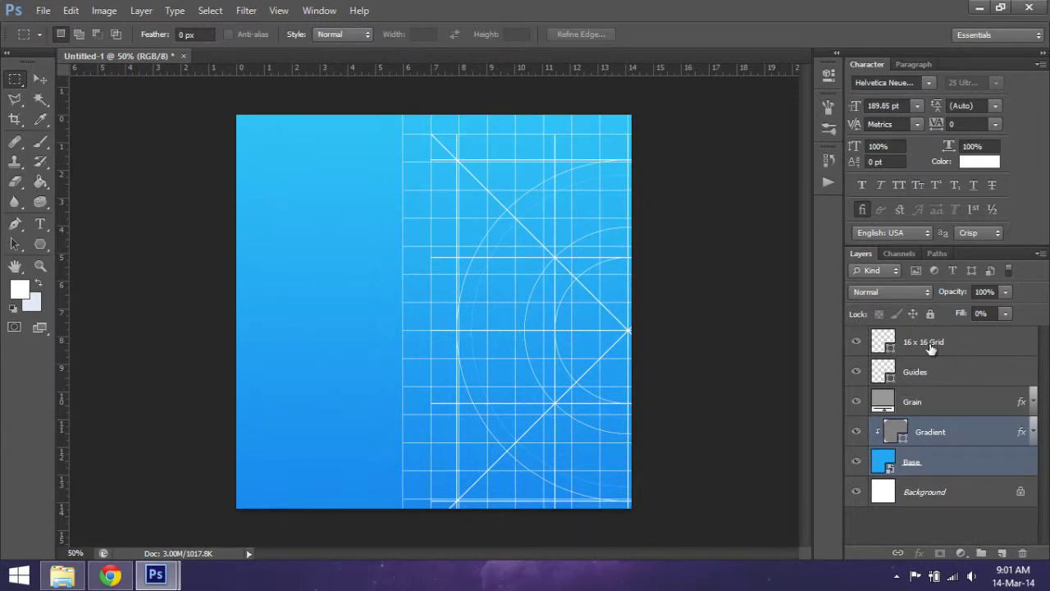
pyautogui.click(931, 343)
pyautogui.keyDown('shift'); pyautogui.click(931, 374); pyautogui.keyUp('shift')
pyautogui.click(47, 87)
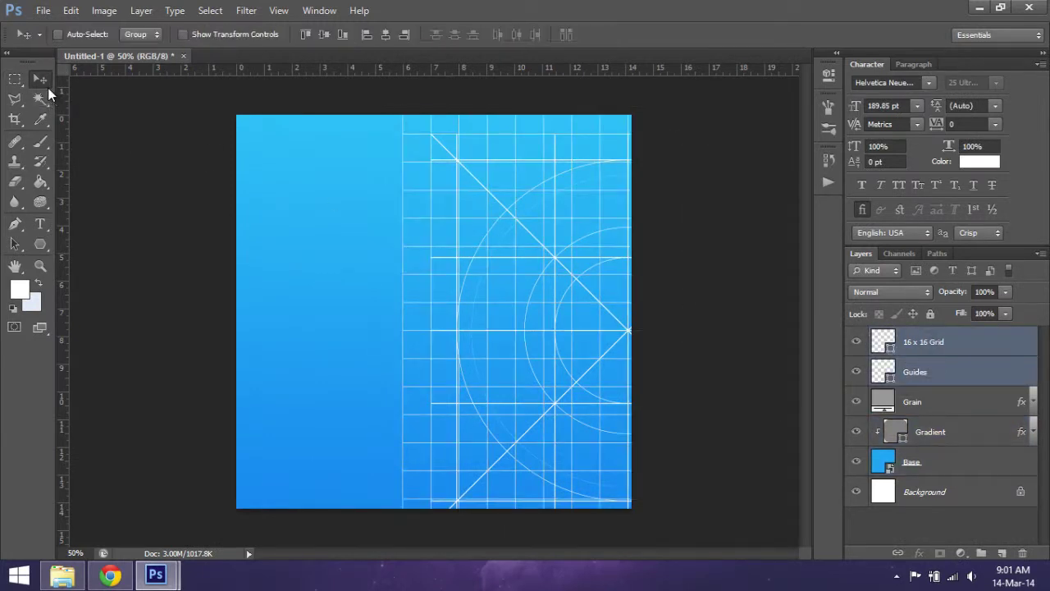
pyautogui.moveTo(565, 297); pyautogui.dragTo(378, 274)
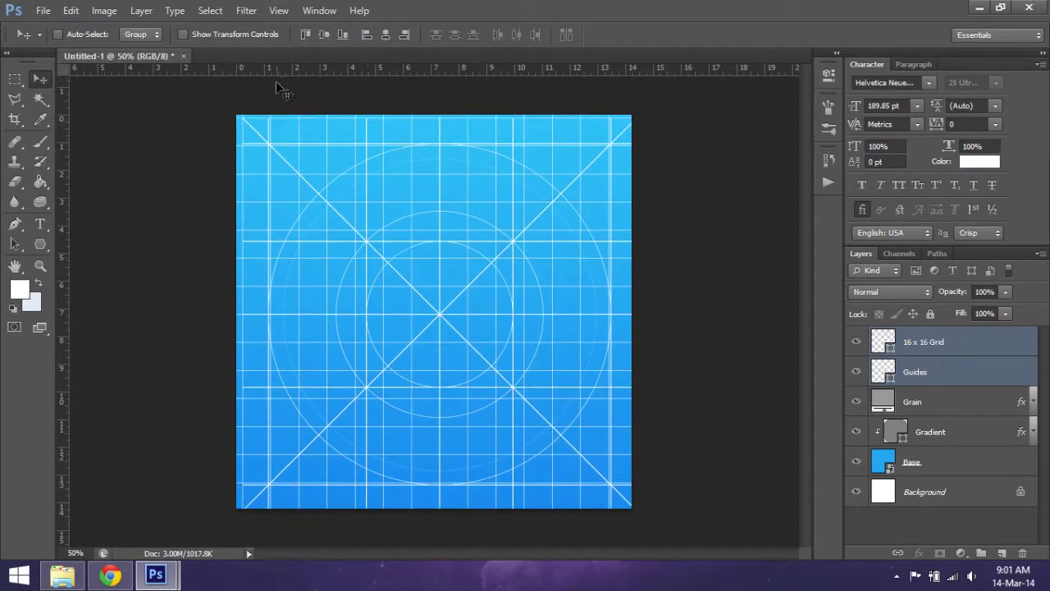
# Step: Shift the grid and guides down about 0.6 in to centre them
pyautogui.click(319, 10)
pyautogui.click(283, 11)
pyautogui.click(320, 10)
pyautogui.click(553, 244)
pyautogui.moveTo(553, 244); pyautogui.dragTo(403, 250)
# Step: Check the View > Show options and nudge the grid and guides into alignment
pyautogui.click(319, 9)
pyautogui.moveTo(283, 11)
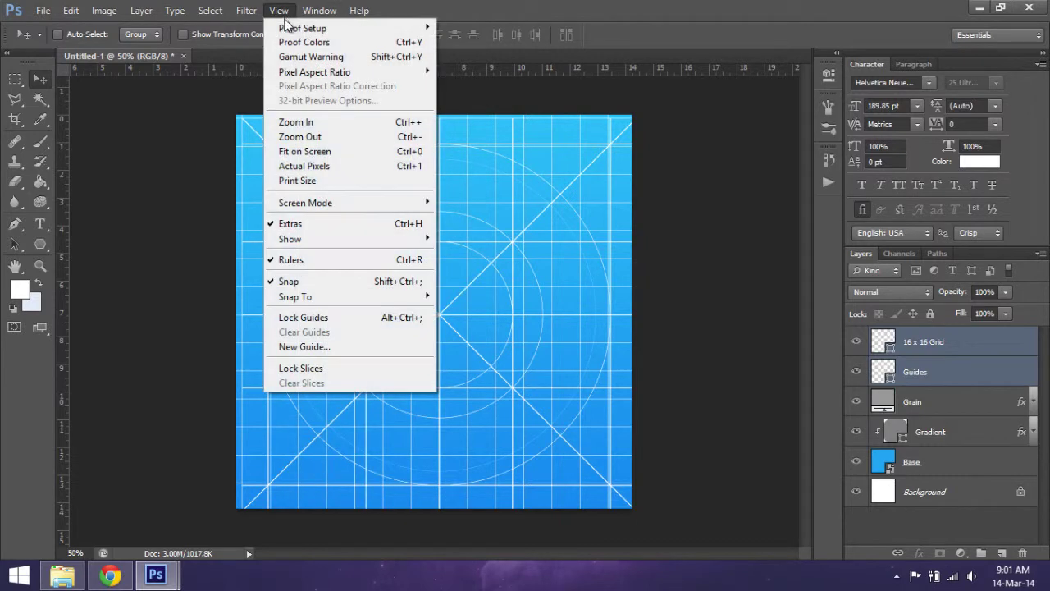
pyautogui.moveTo(354, 239)
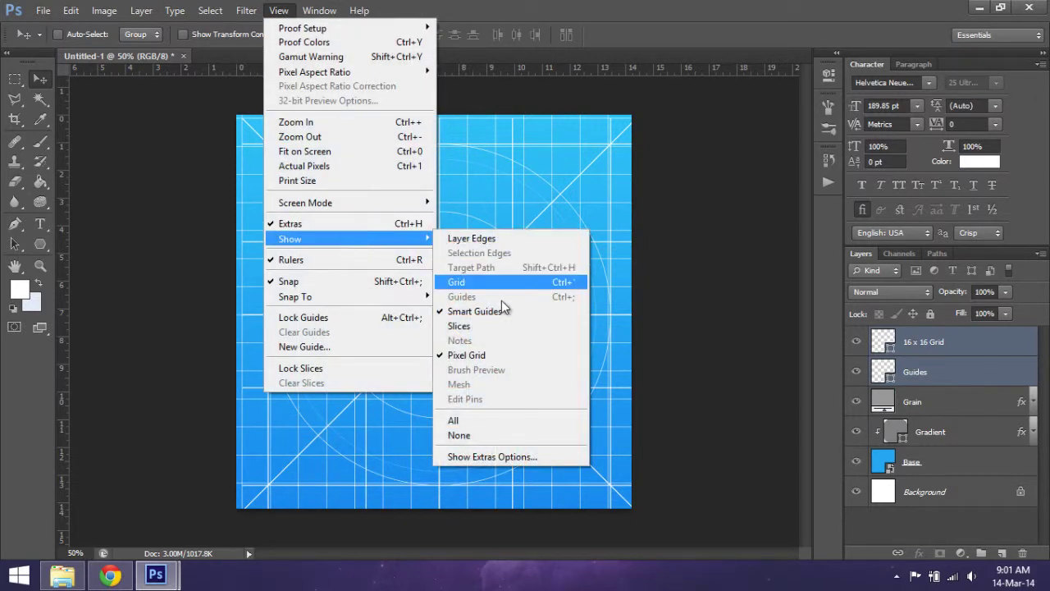
pyautogui.click(605, 308)
pyautogui.moveTo(433, 316); pyautogui.dragTo(476, 343)
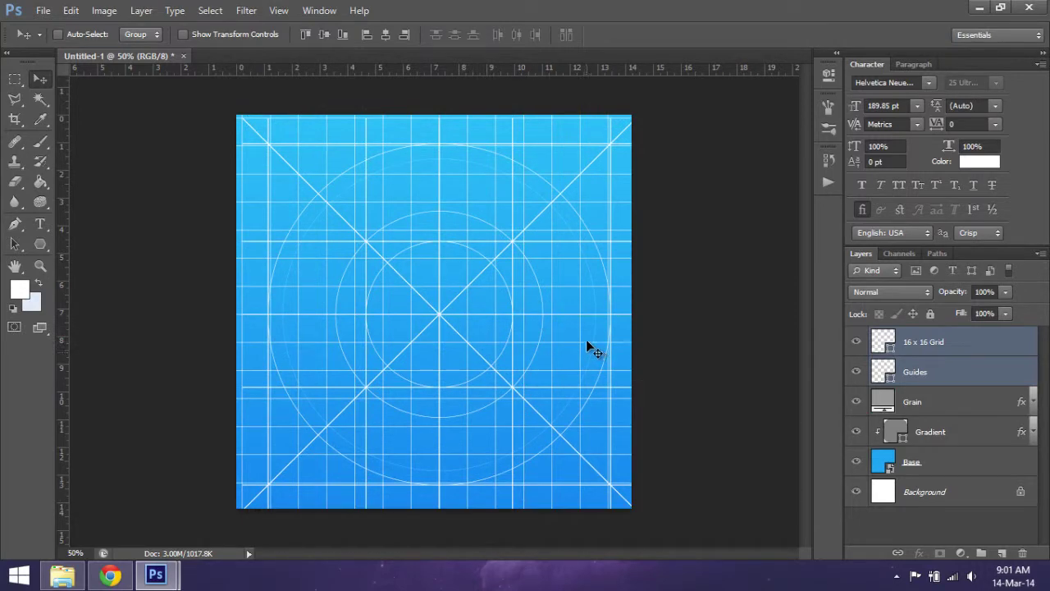
# Step: Hide the 16 x 16 Grid layer and leave the Guides layer selected
pyautogui.hotkey('ctrl', '-')
pyautogui.click(856, 341)
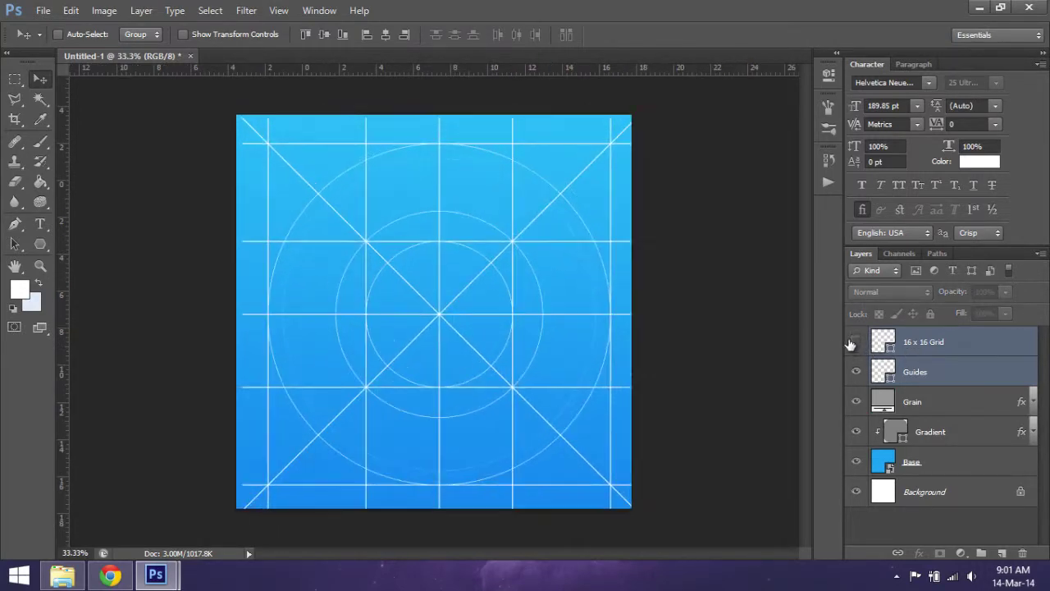
pyautogui.hotkey('ctrl', '+')
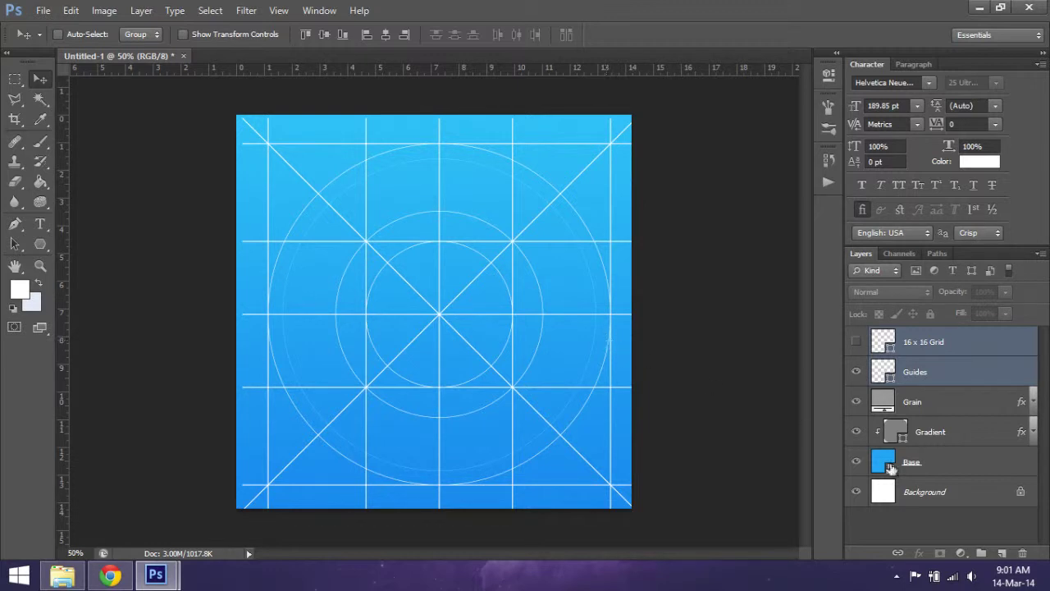
pyautogui.click(915, 371)
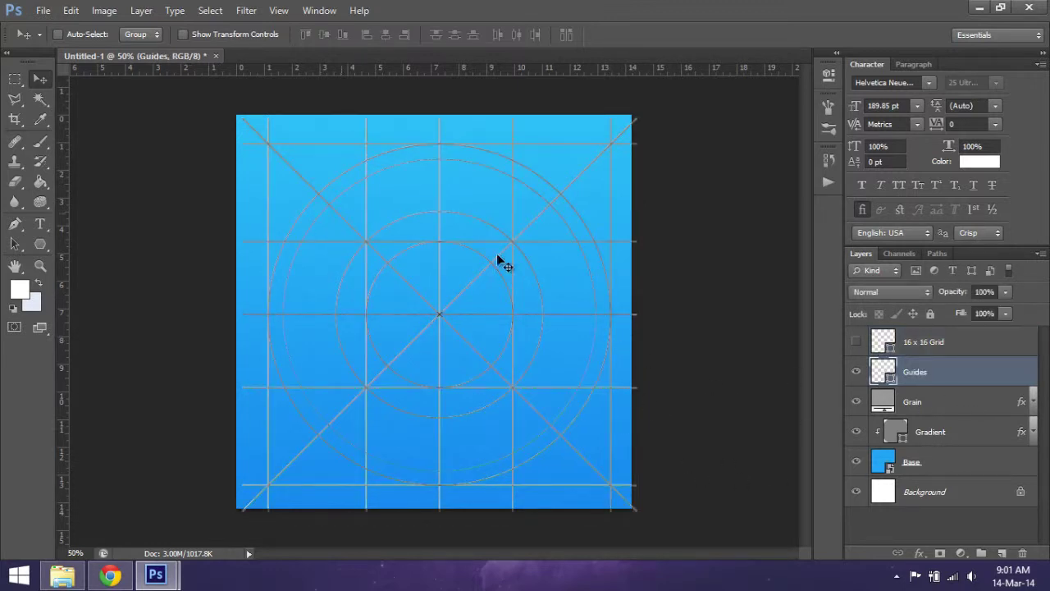
pyautogui.click(942, 347)
pyautogui.click(938, 369)
pyautogui.click(927, 432)
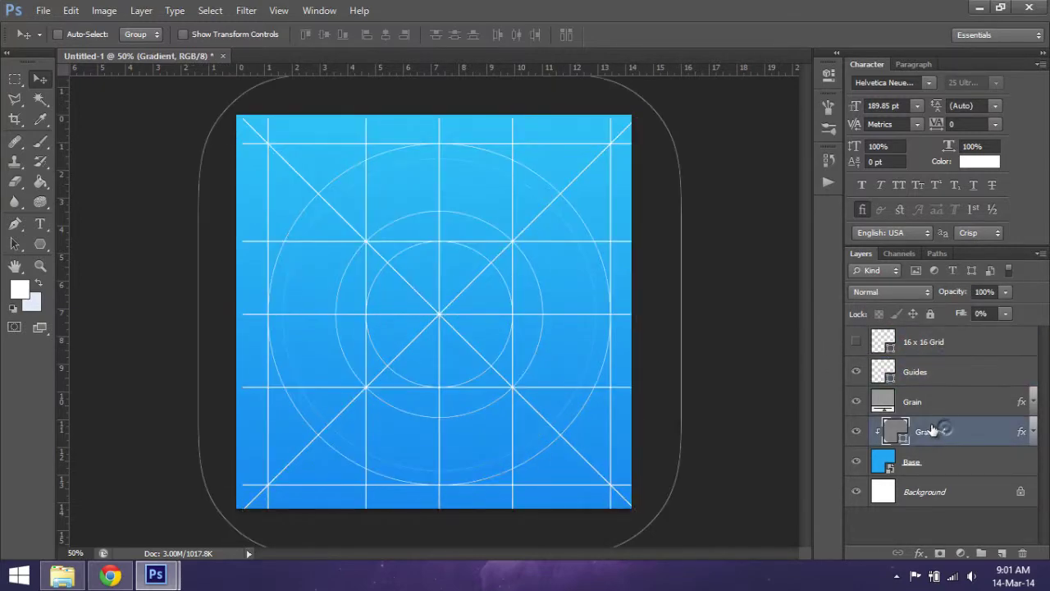
pyautogui.click(938, 372)
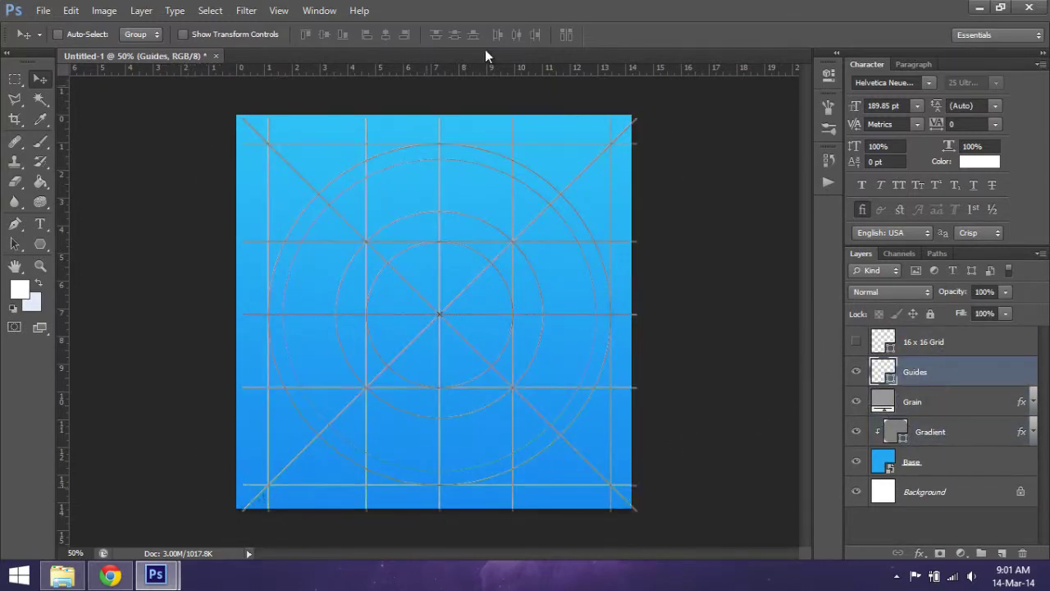
# Step: Snap Photoshop to the right half and the For video folder window to the left
pyautogui.press('super+Right')
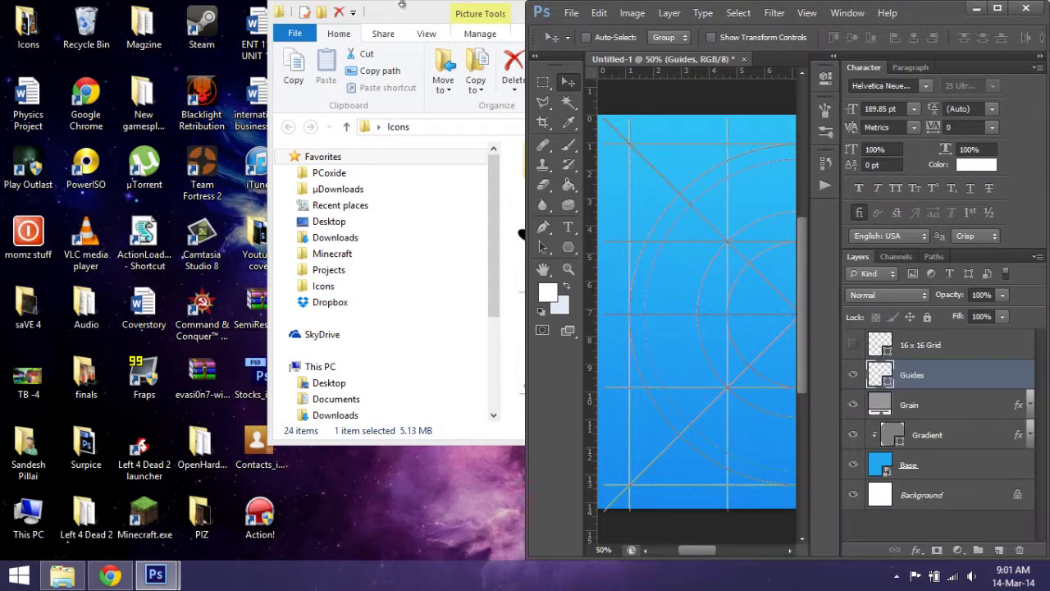
pyautogui.click(708, 16)
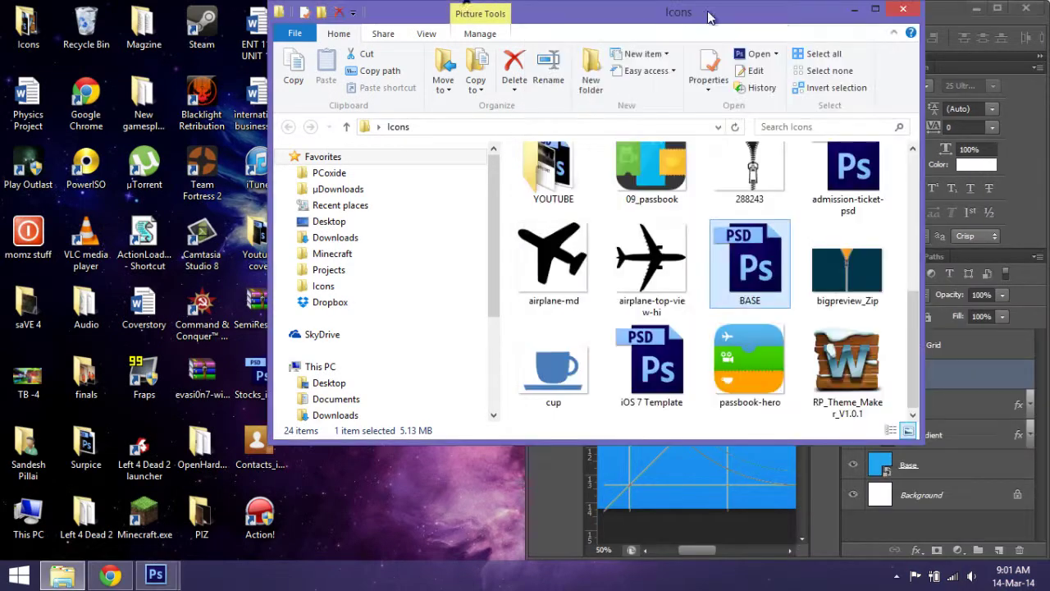
pyautogui.click(855, 10)
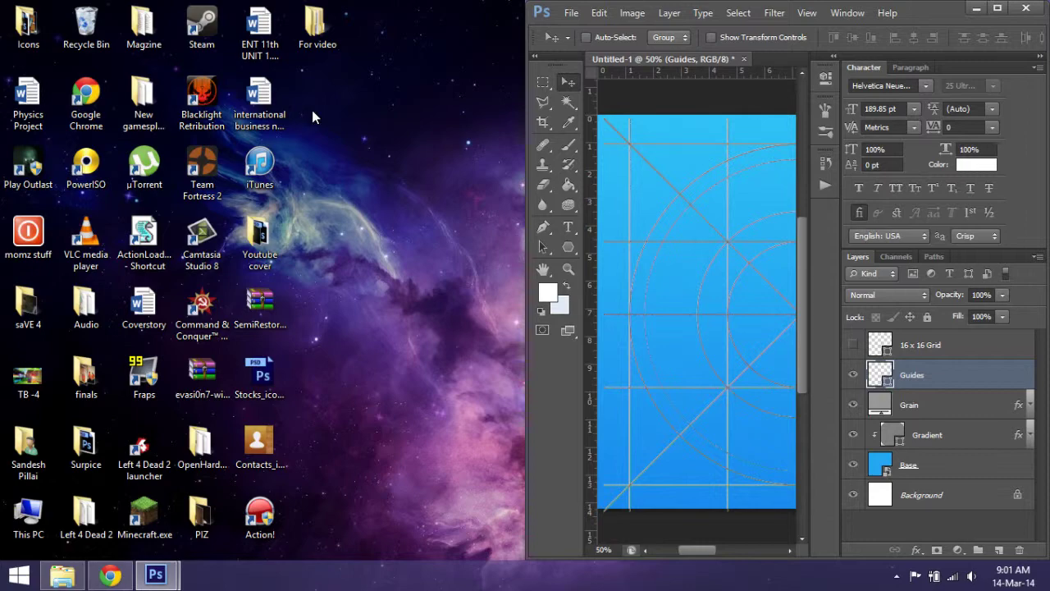
pyautogui.doubleClick(317, 26)
pyautogui.moveTo(603, 45); pyautogui.dragTo(1, 181)
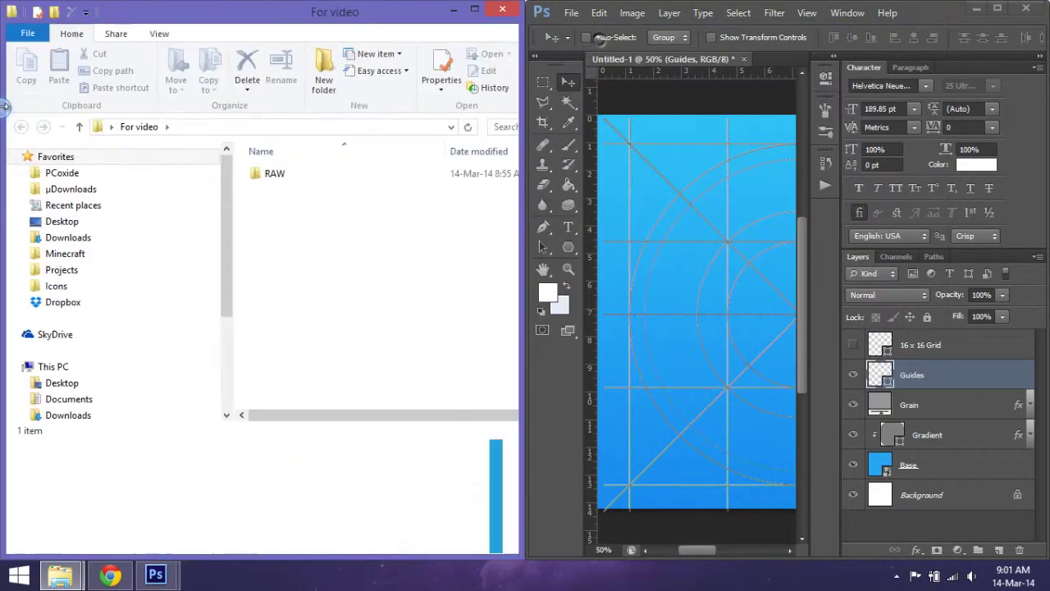
# Step: Drag the Cloud file from the RAW folder onto the Untitled-1 canvas
pyautogui.doubleClick(278, 173)
pyautogui.click(268, 179)
pyautogui.moveTo(268, 179); pyautogui.dragTo(774, 286)
# Step: Free Transform the cloud to about 41.5% scale and centre it over the guides
pyautogui.click(990, 11)
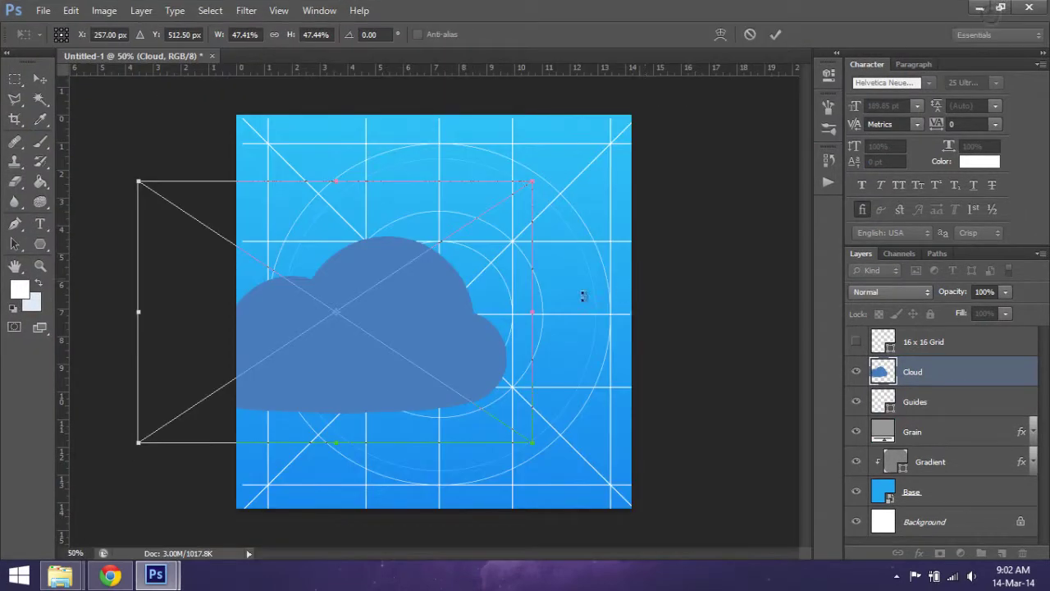
pyautogui.moveTo(533, 182); pyautogui.dragTo(411, 242)
pyautogui.moveTo(270, 403); pyautogui.dragTo(448, 336)
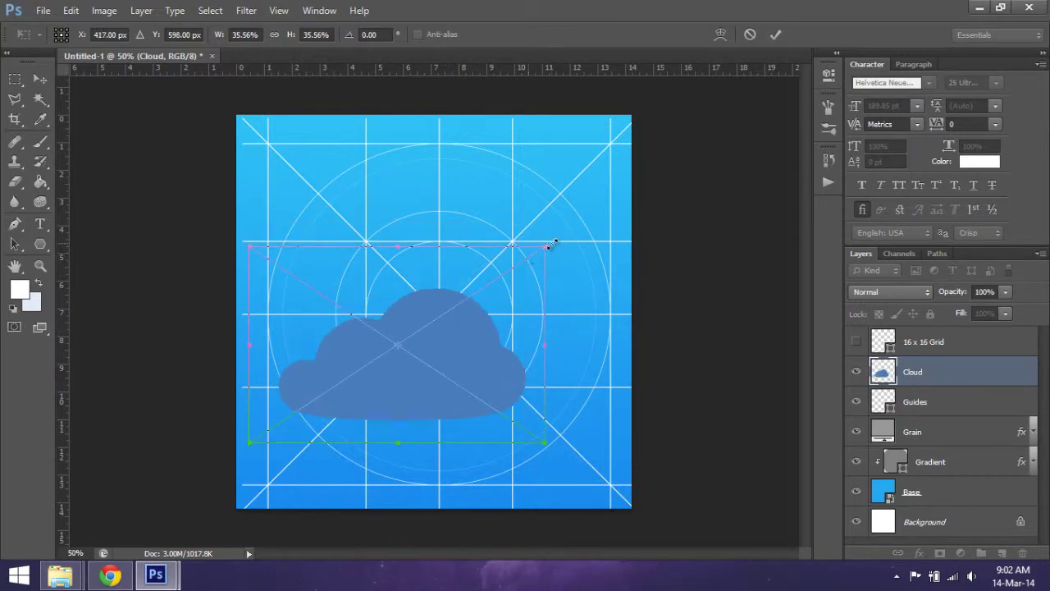
pyautogui.moveTo(545, 245); pyautogui.dragTo(595, 211)
pyautogui.moveTo(497, 330); pyautogui.dragTo(492, 325)
pyautogui.press('Return')
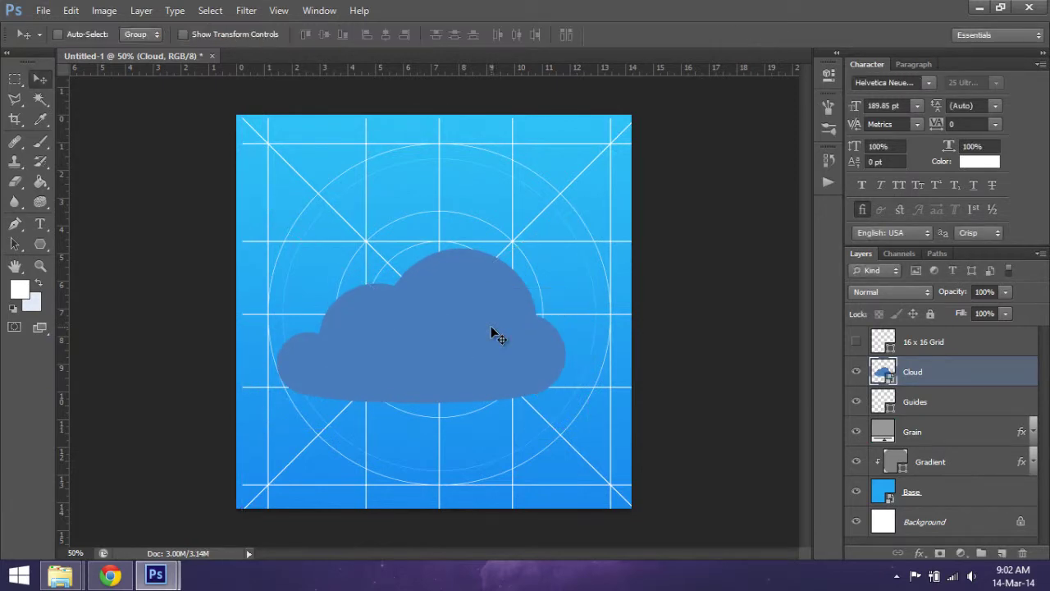
pyautogui.hotkey('ctrl', '+')
pyautogui.hotkey('ctrl', '-')
pyautogui.hotkey('ctrl', '+')
pyautogui.hotkey('ctrl', '-')
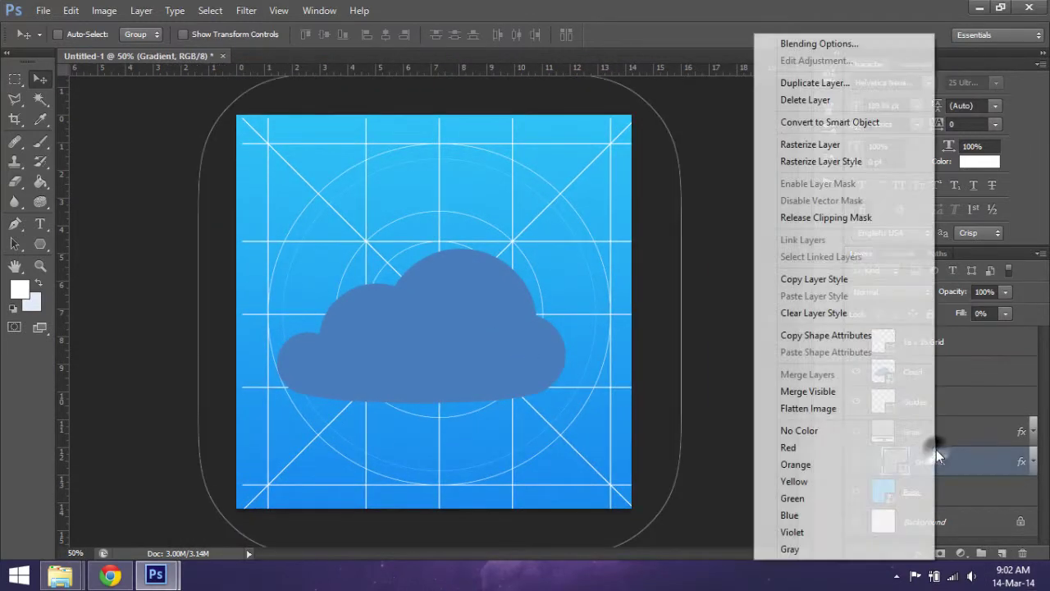
pyautogui.click(812, 44)
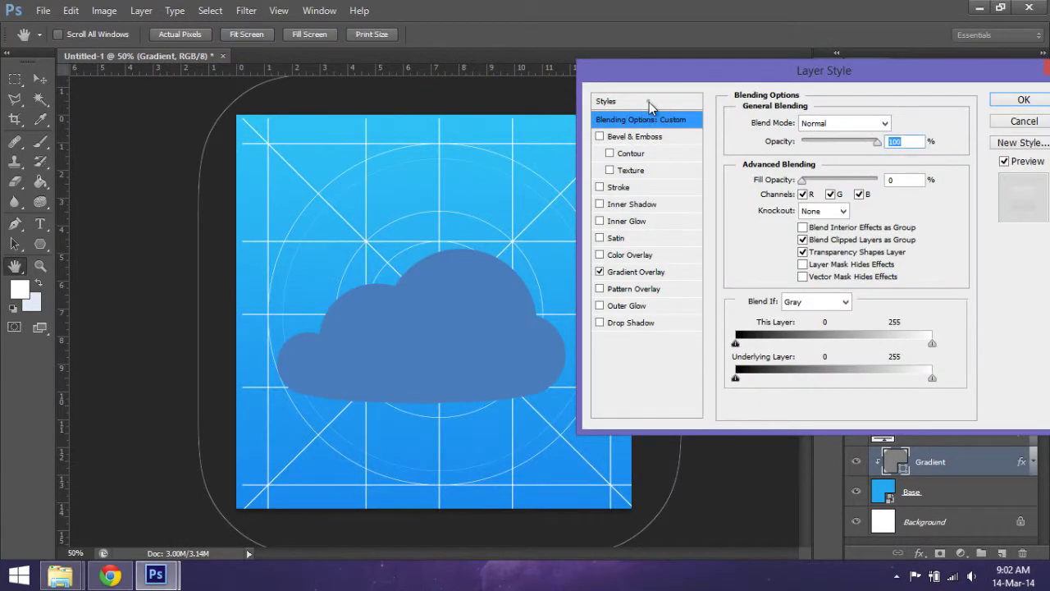
pyautogui.click(649, 102)
pyautogui.click(887, 237)
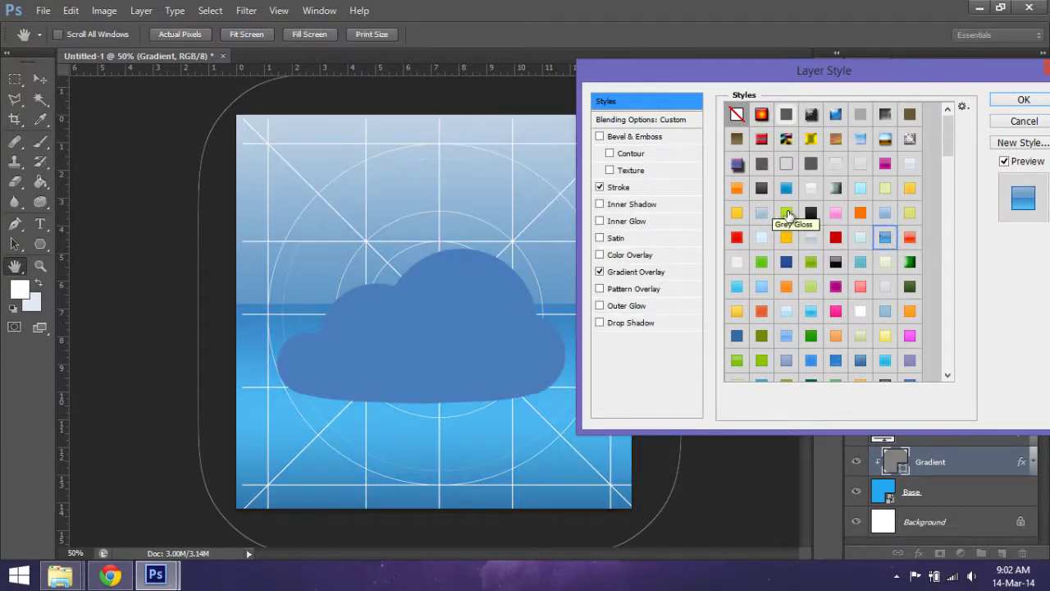
pyautogui.click(763, 189)
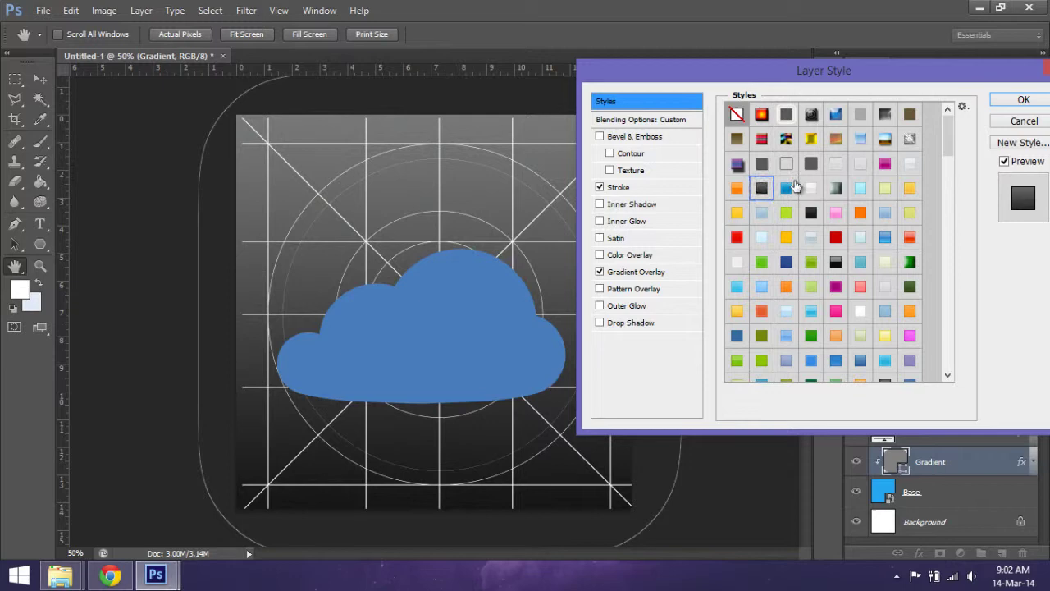
pyautogui.click(837, 189)
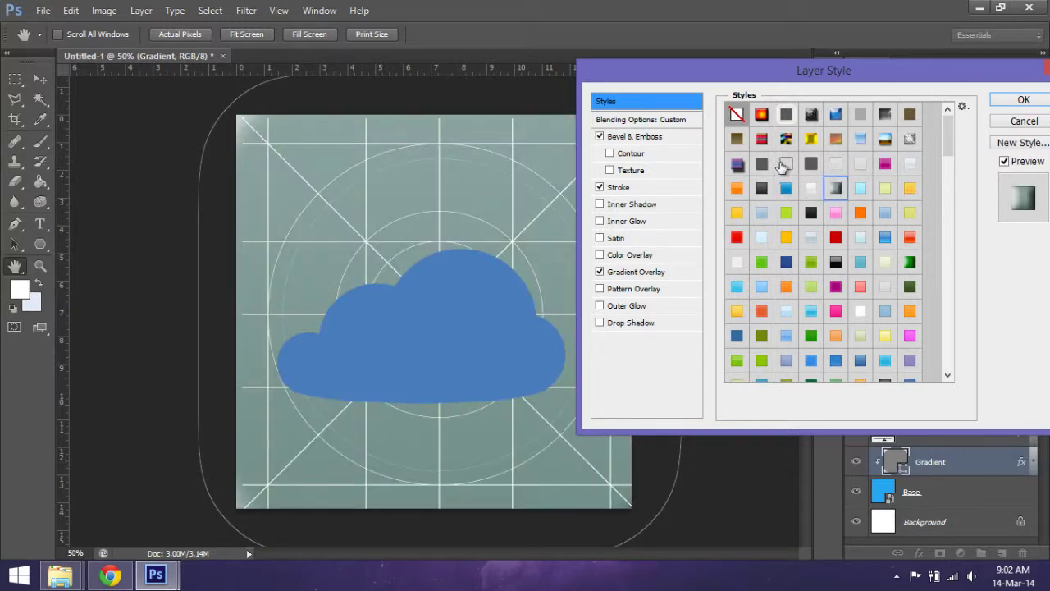
pyautogui.click(737, 164)
pyautogui.click(810, 335)
pyautogui.click(786, 361)
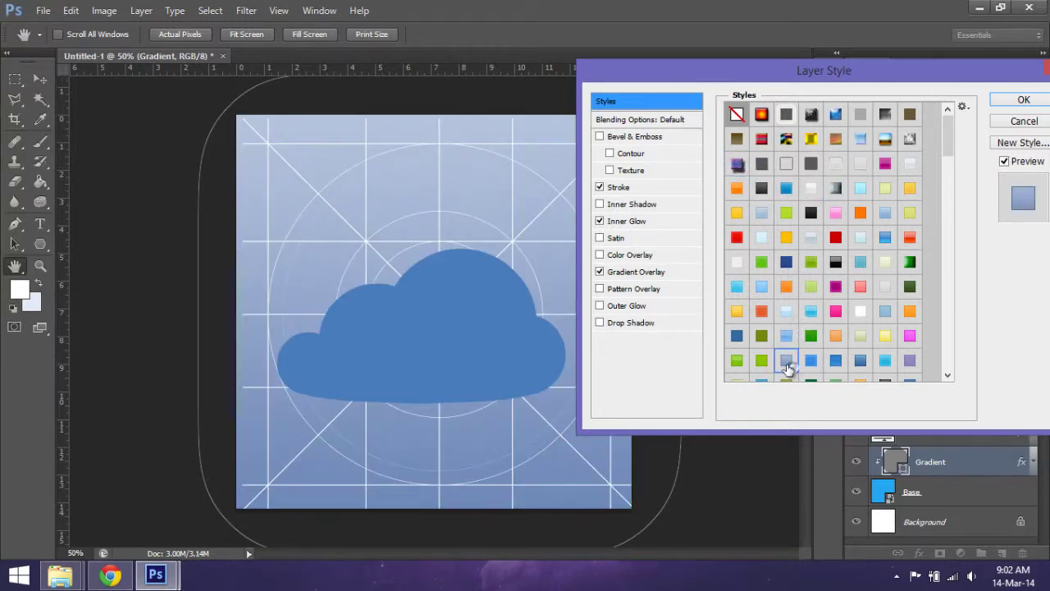
pyautogui.click(811, 359)
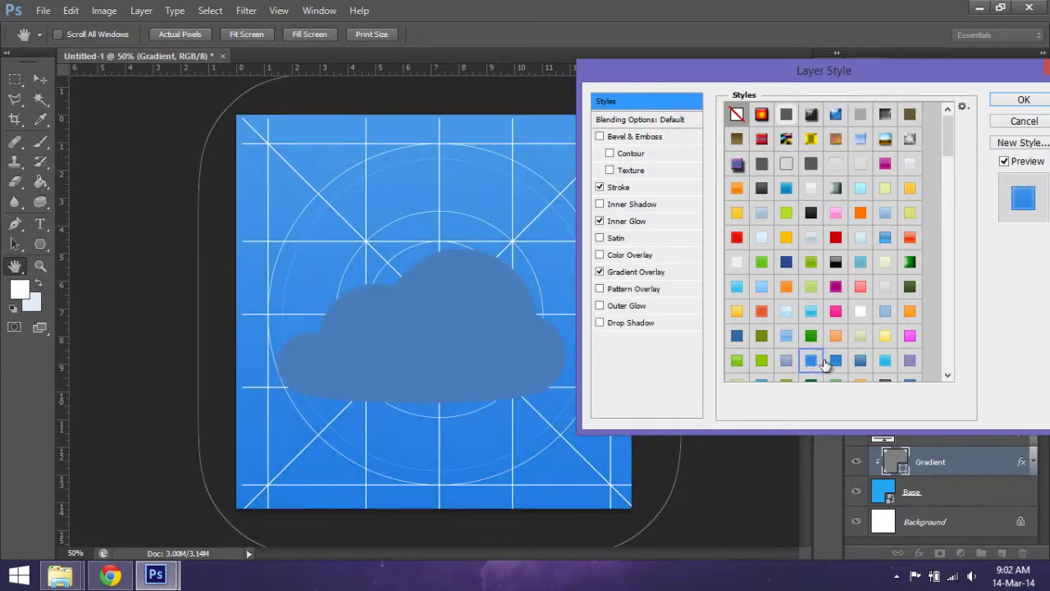
pyautogui.click(836, 359)
pyautogui.click(886, 363)
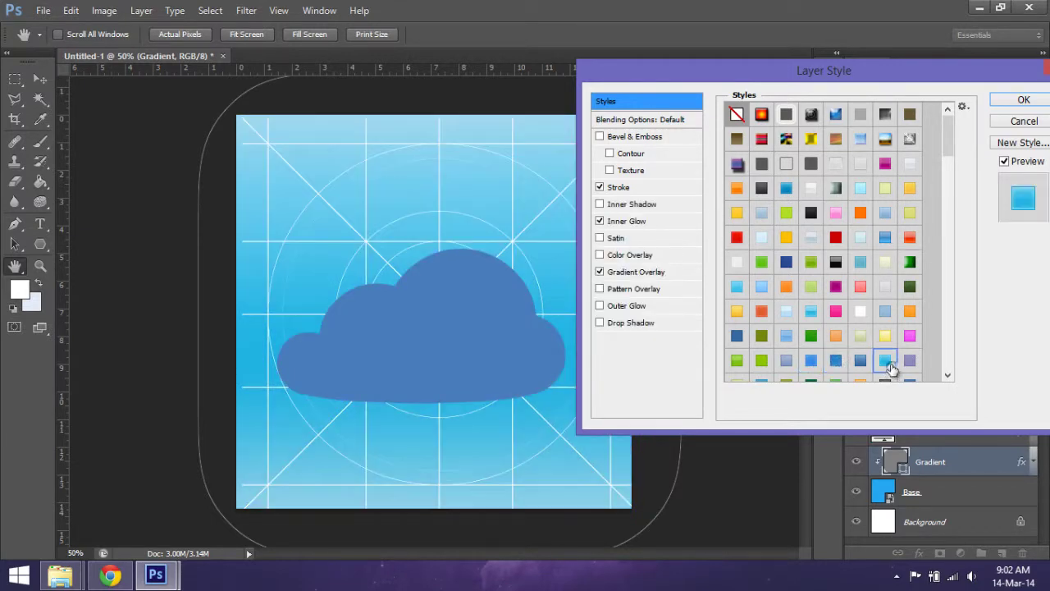
pyautogui.click(1022, 122)
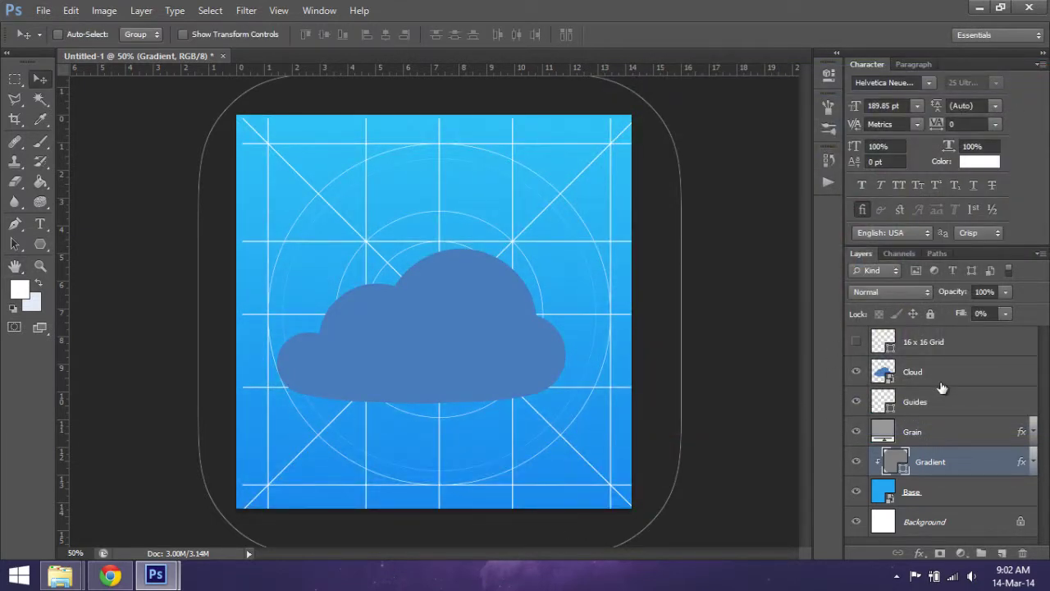
# Step: Select the Cloud layer and nudge the cloud a few pixels up-left into place
pyautogui.click(942, 386)
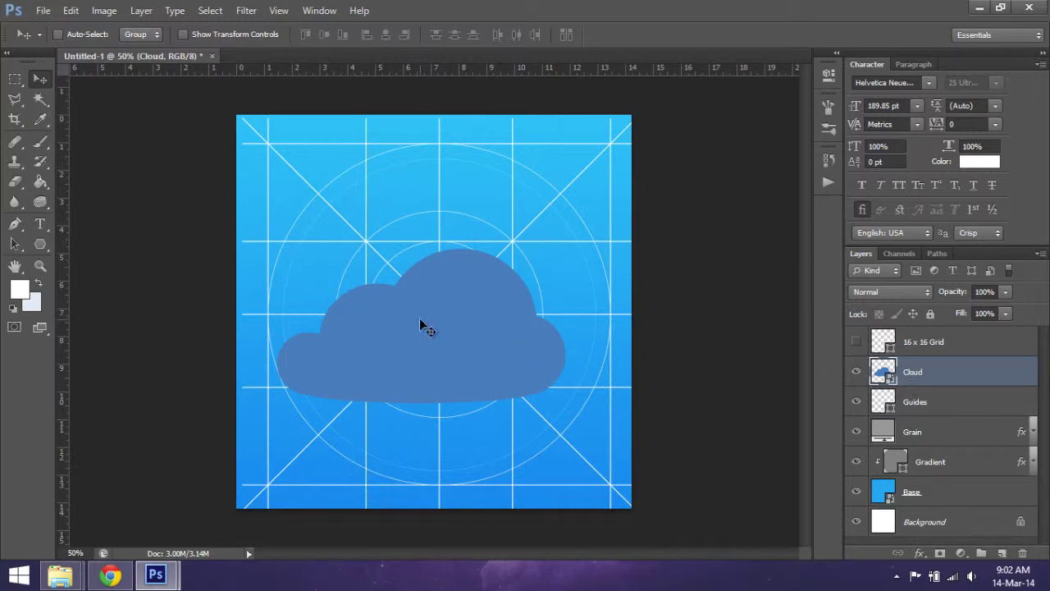
pyautogui.moveTo(420, 319); pyautogui.dragTo(415, 314)
pyautogui.scroll(3, 411, 317)
pyautogui.scroll(-1, 427, 326)
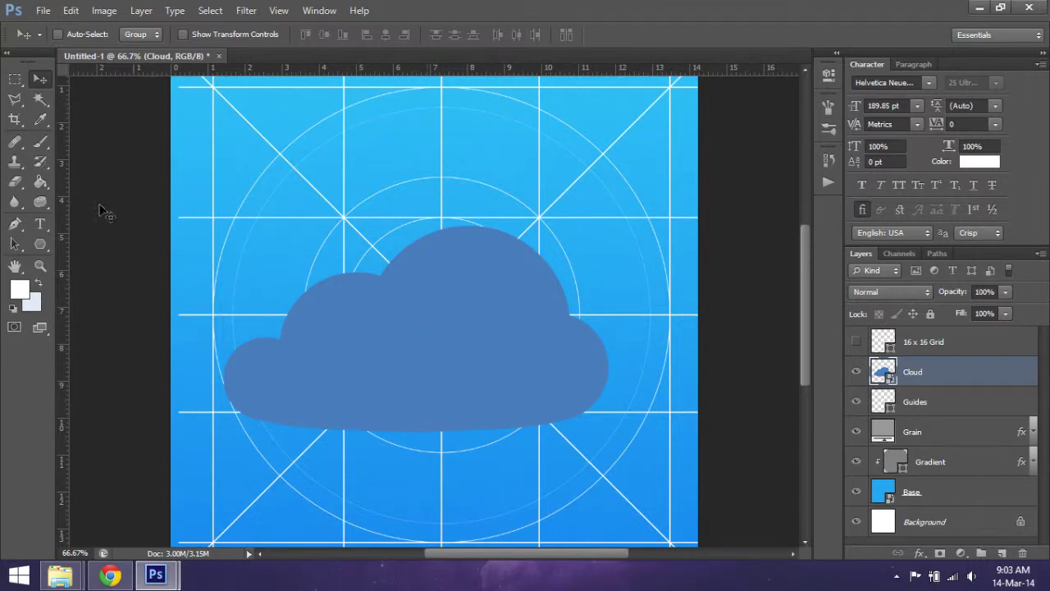
# Step: Draw a rectangular marquee strip across the cloud's bottom edge
pyautogui.press('m')
pyautogui.moveTo(209, 402); pyautogui.dragTo(586, 463)
pyautogui.moveTo(550, 432); pyautogui.dragTo(551, 442)
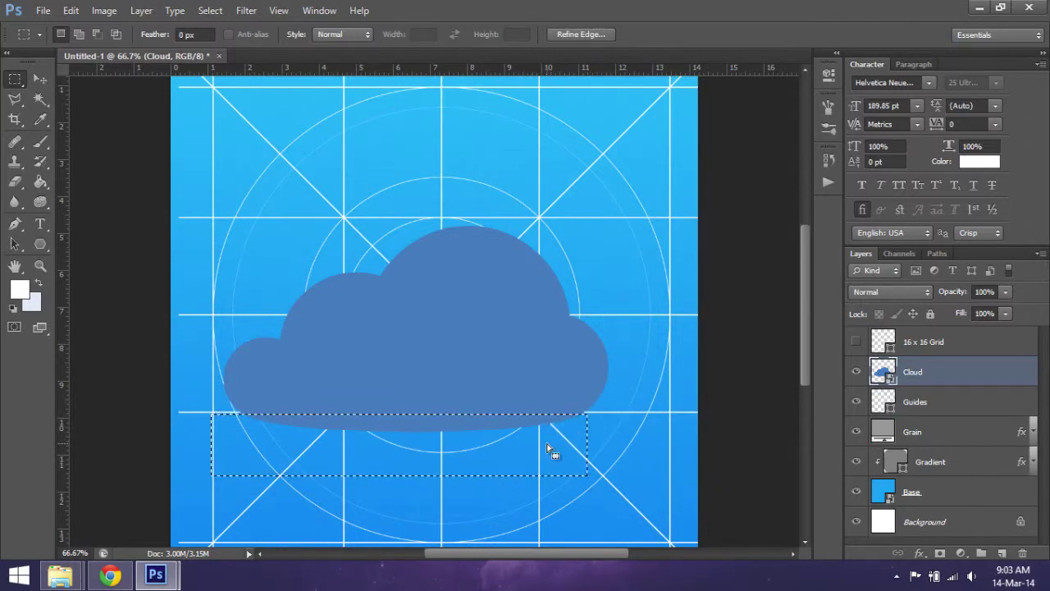
# Step: Adjust the strip with Transform Selection and try deleting it, triggering the smart-object warning
pyautogui.rightClick(547, 443)
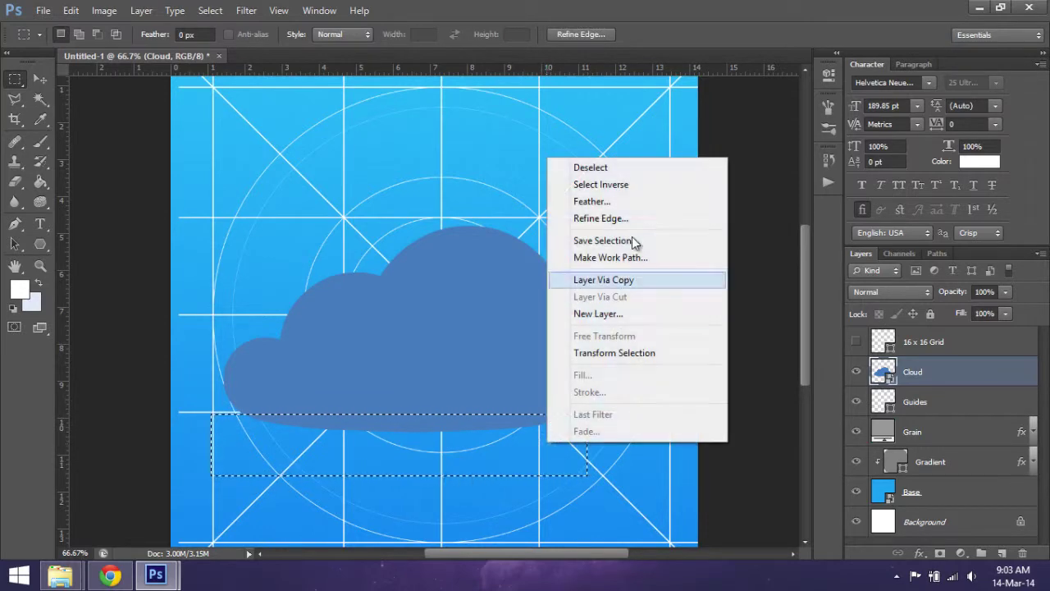
pyautogui.click(627, 351)
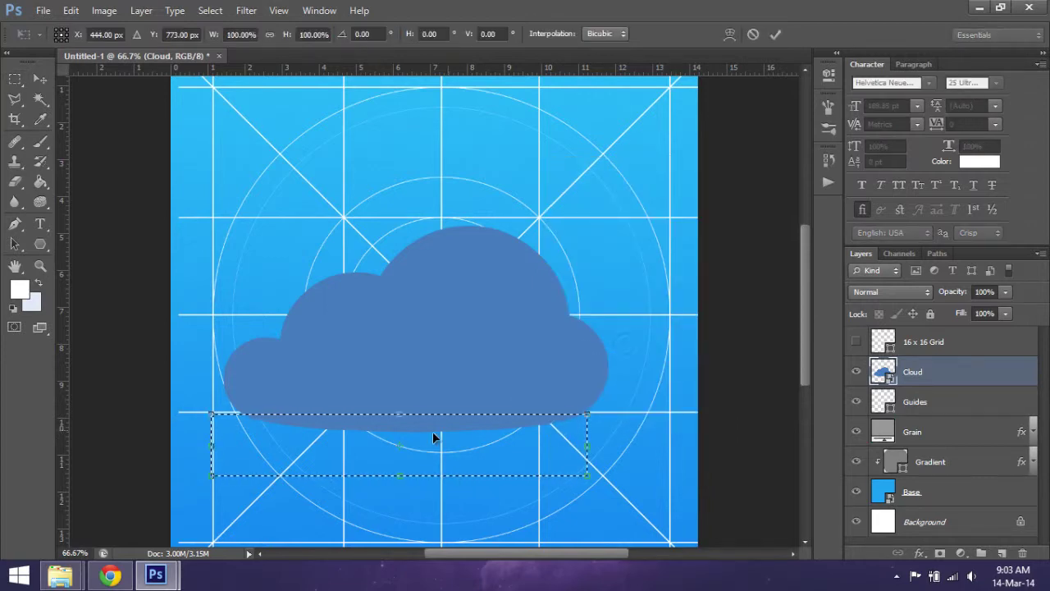
pyautogui.moveTo(434, 431); pyautogui.dragTo(434, 432)
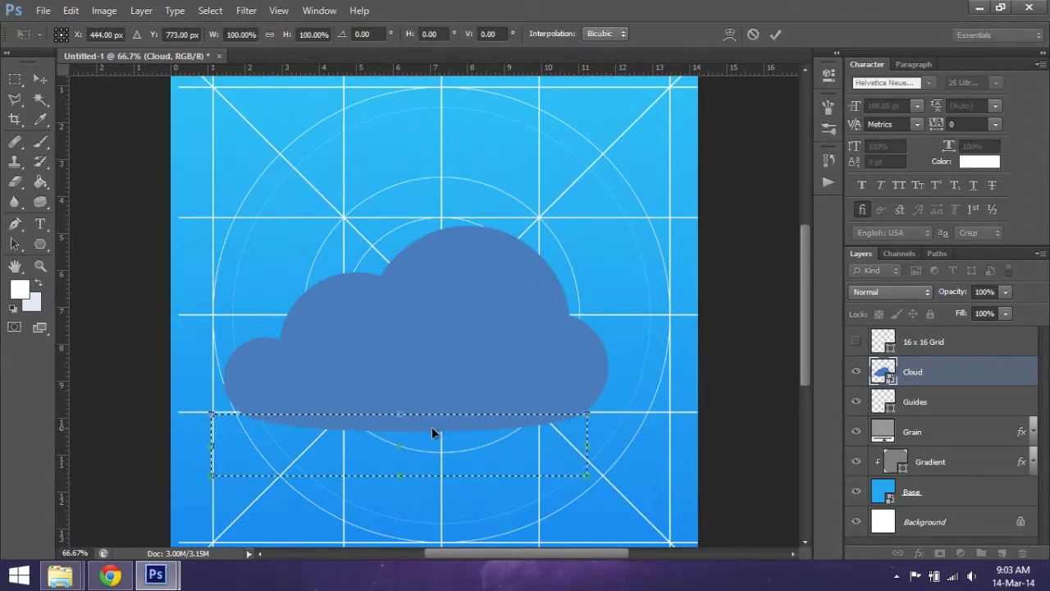
pyautogui.click(15, 79)
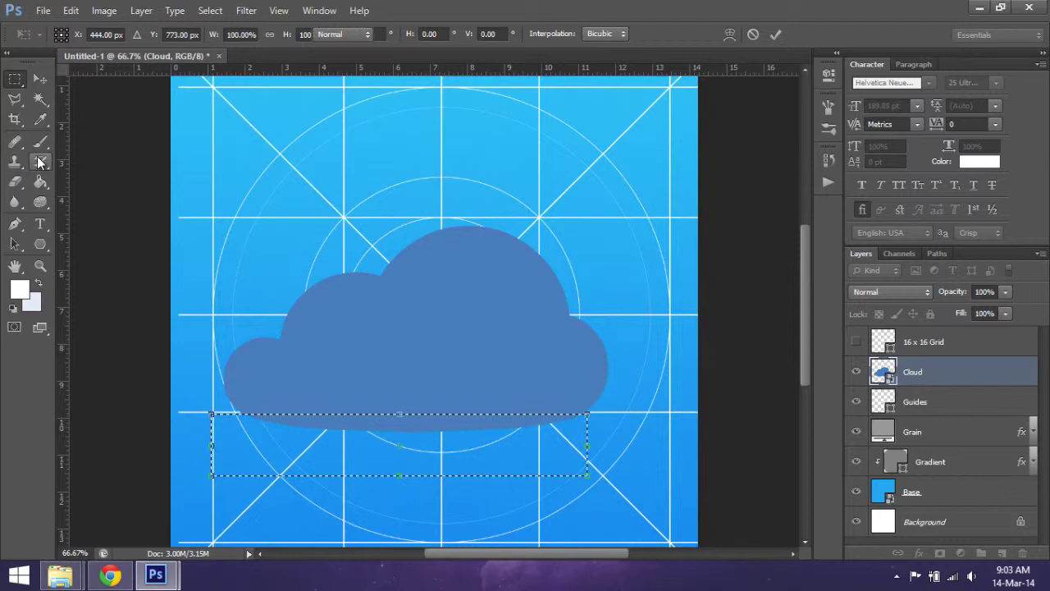
pyautogui.press('Delete')
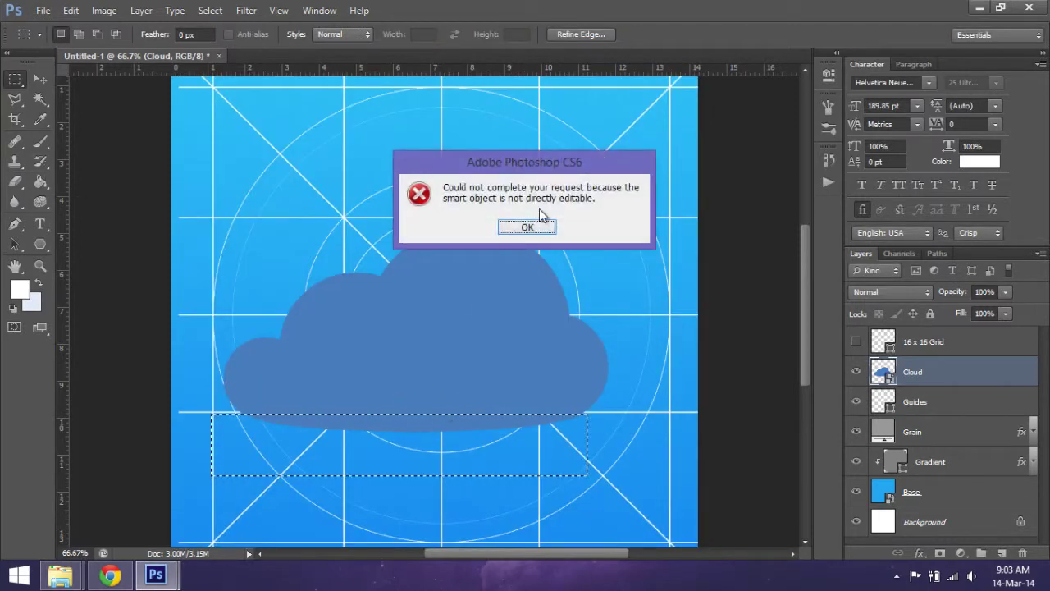
# Step: Dismiss the warning, rasterize the cloud, and delete its selected bottom strip
pyautogui.click(532, 225)
pyautogui.click(17, 181)
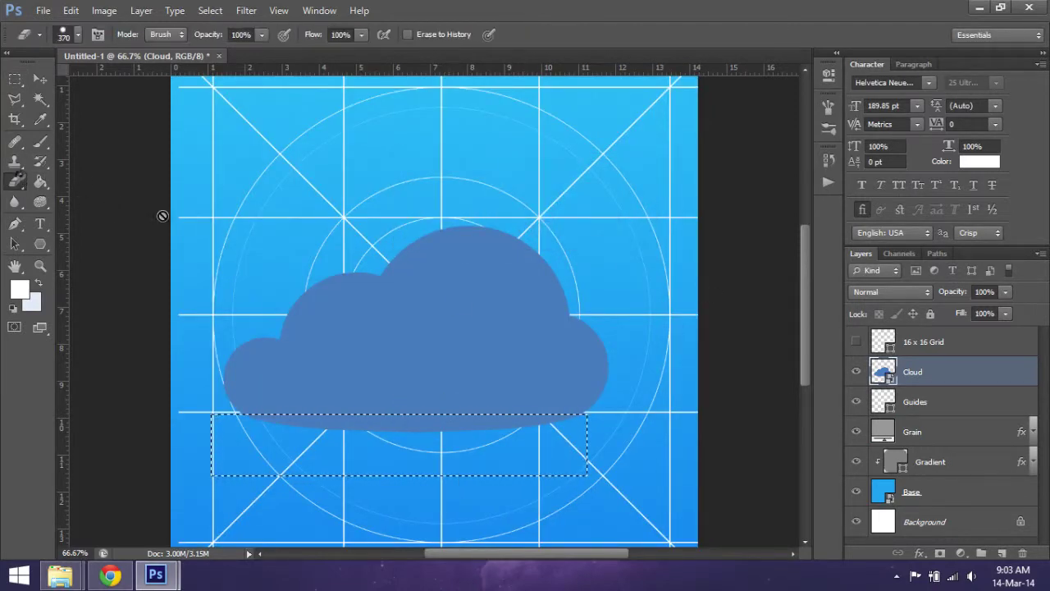
pyautogui.click(471, 276)
pyautogui.click(495, 238)
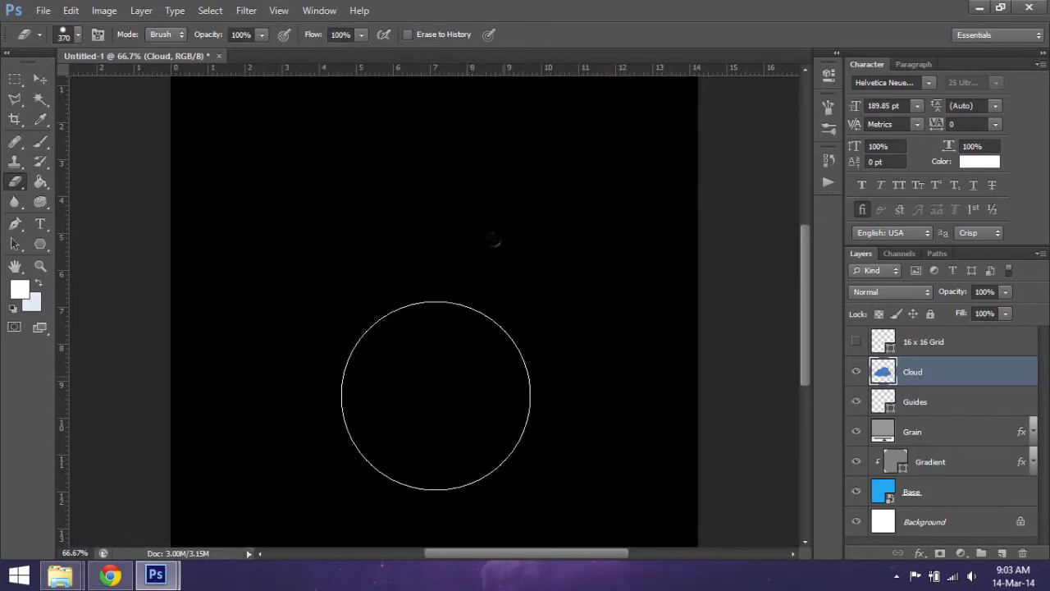
pyautogui.hotkey('ctrl', '+')
pyautogui.hotkey('ctrl', '-')
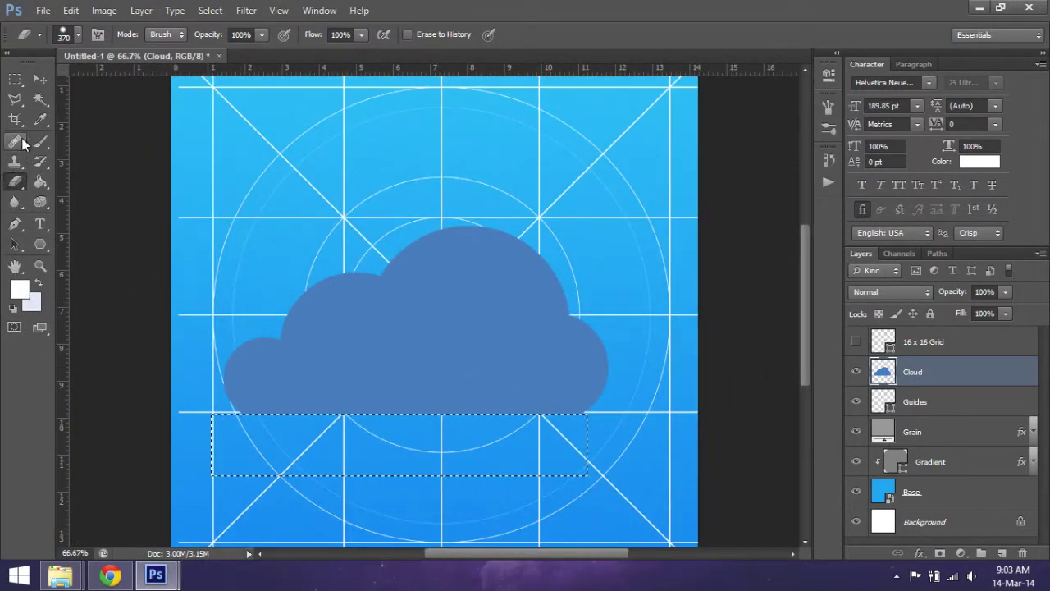
# Step: Deselect and zoom to 200% on the cloud's right edge
pyautogui.click(15, 78)
pyautogui.click(436, 460)
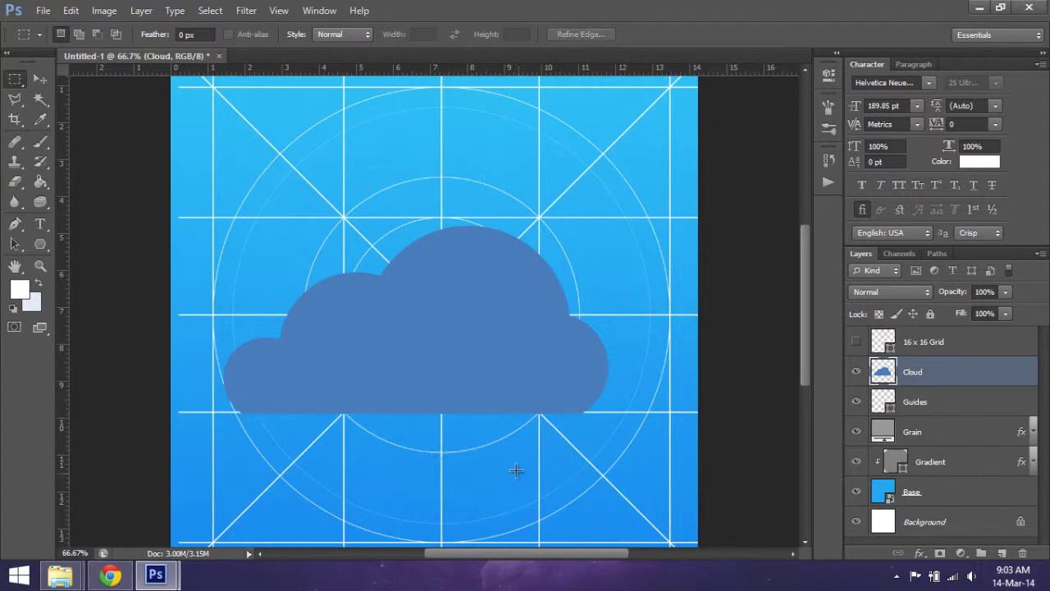
pyautogui.hotkey('ctrl', '+')
pyautogui.hotkey('ctrl', '+')
pyautogui.moveTo(386, 179); pyautogui.dragTo(140, 178)
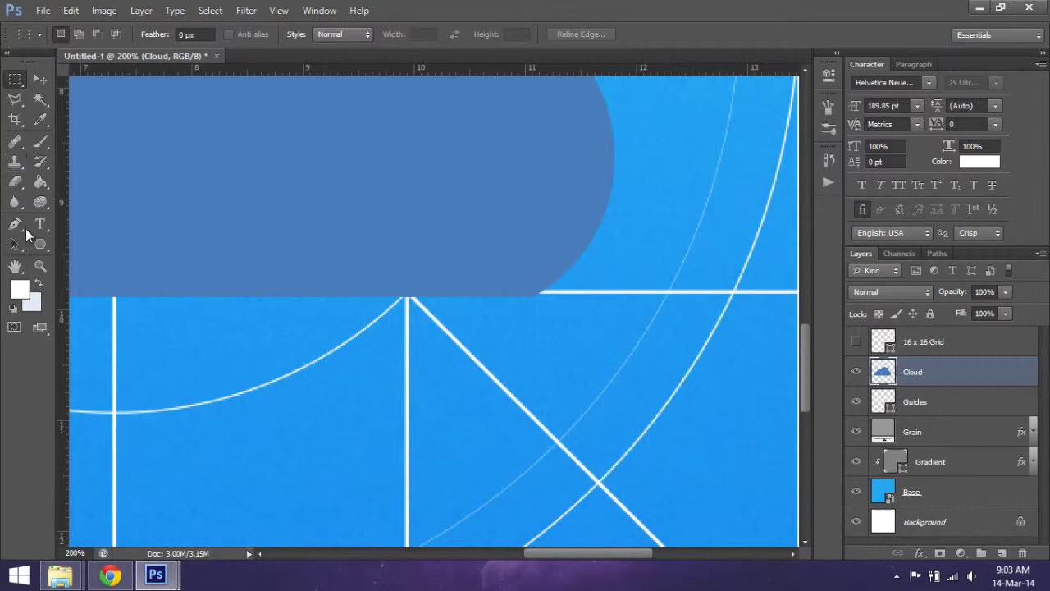
# Step: Begin a Pen path on the cloud's right edge, then undo the unfinished attempt
pyautogui.click(15, 223)
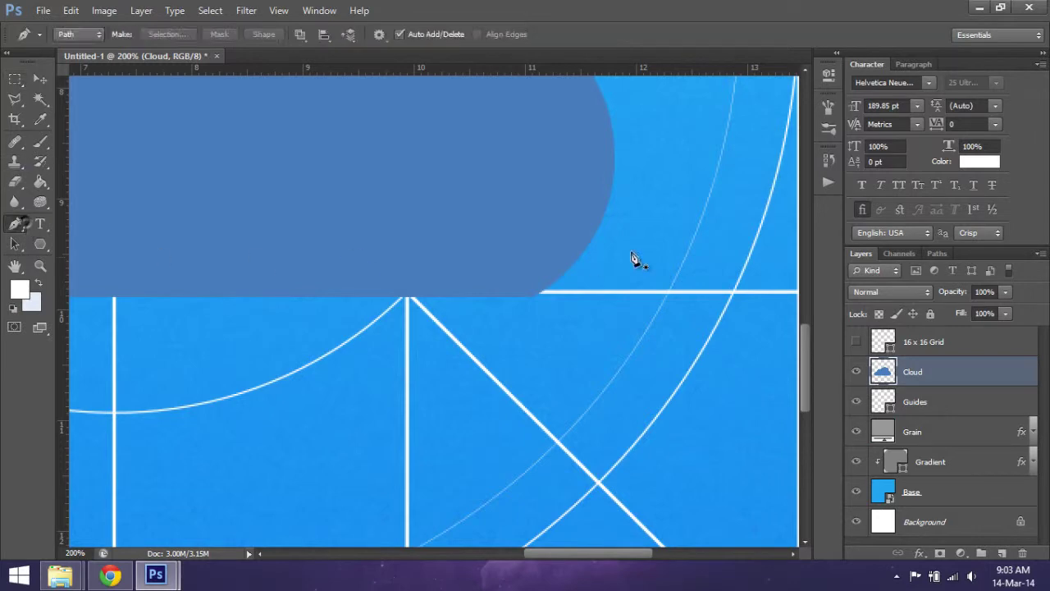
pyautogui.click(610, 192)
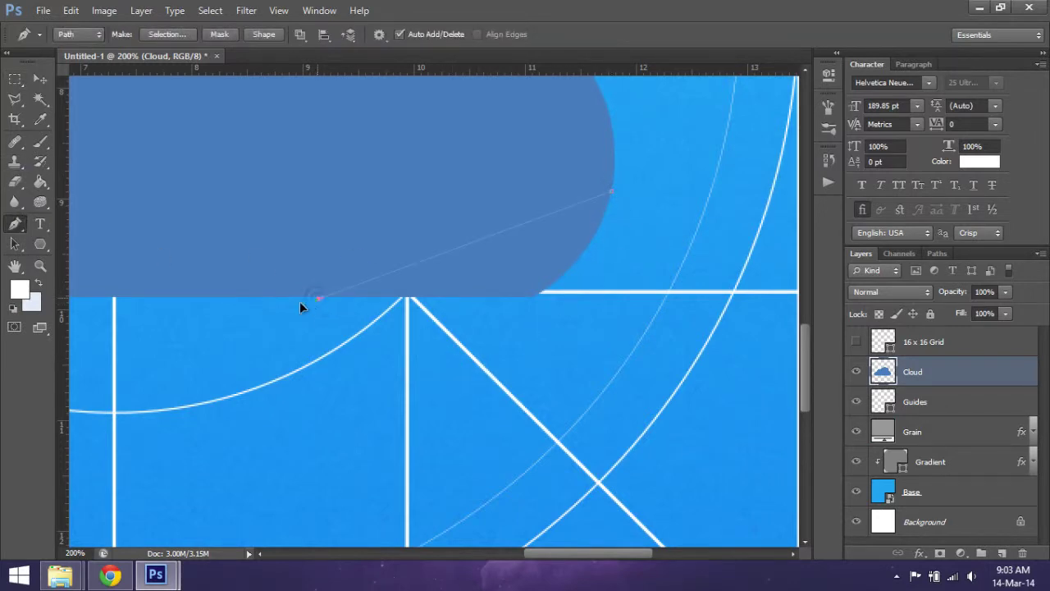
pyautogui.moveTo(191, 217); pyautogui.dragTo(138, 348)
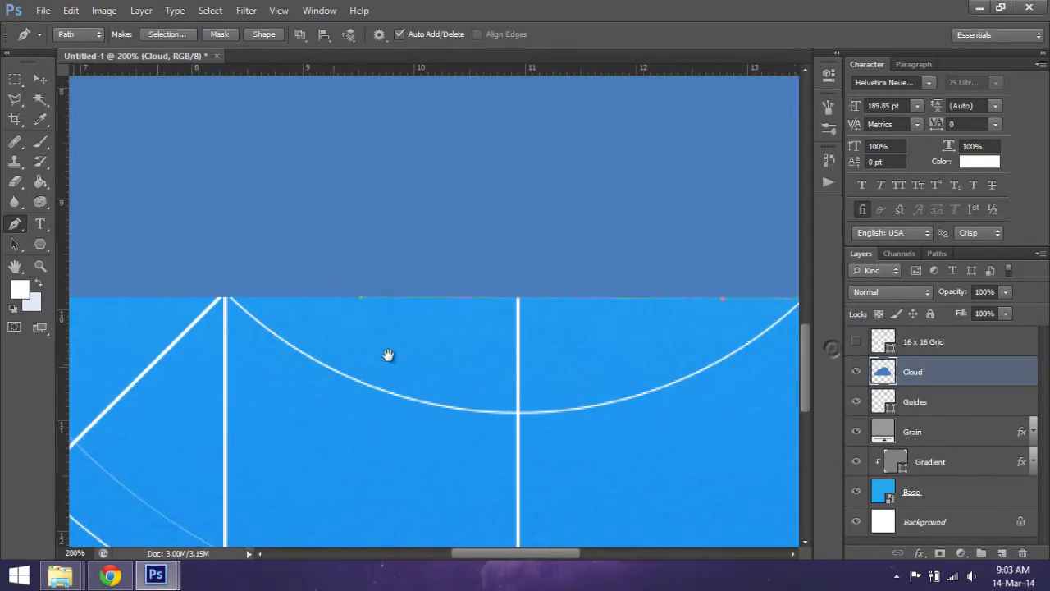
pyautogui.moveTo(526, 333); pyautogui.dragTo(298, 344)
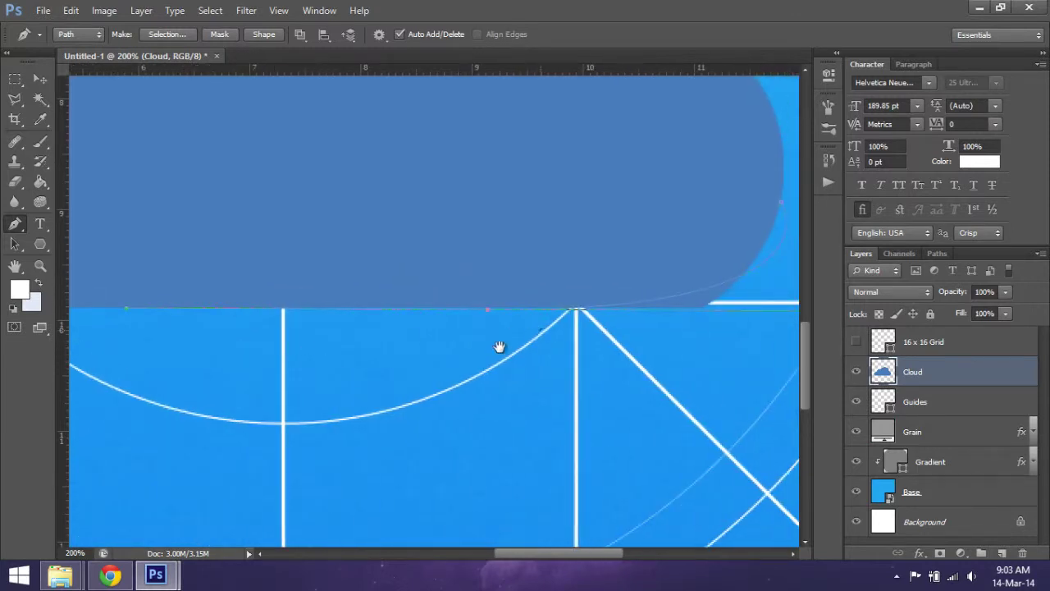
pyautogui.moveTo(497, 347); pyautogui.dragTo(405, 353)
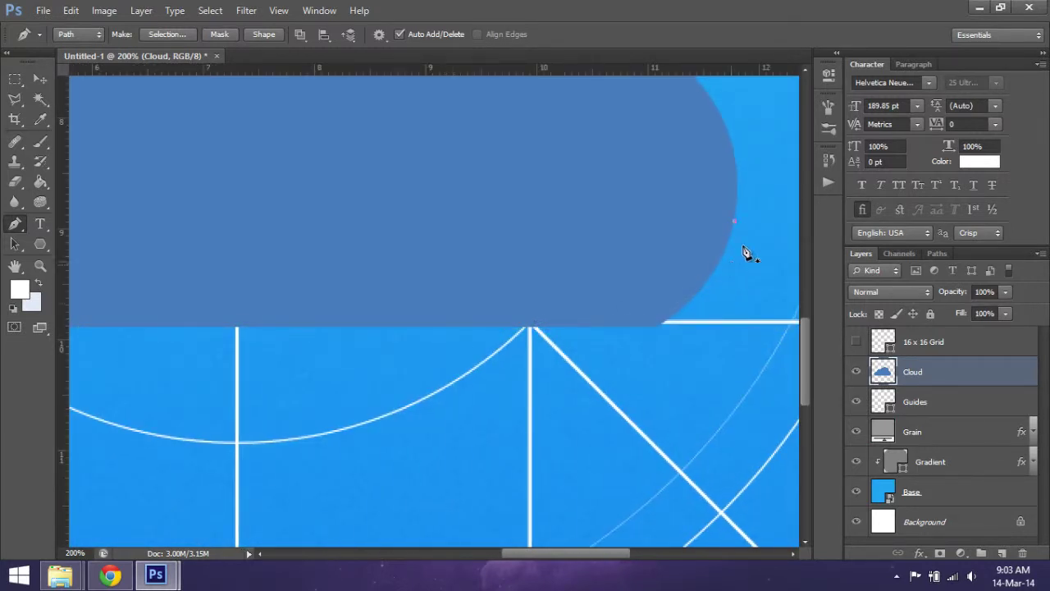
pyautogui.moveTo(464, 328); pyautogui.dragTo(396, 330)
pyautogui.hotkey('ctrl', 'z')
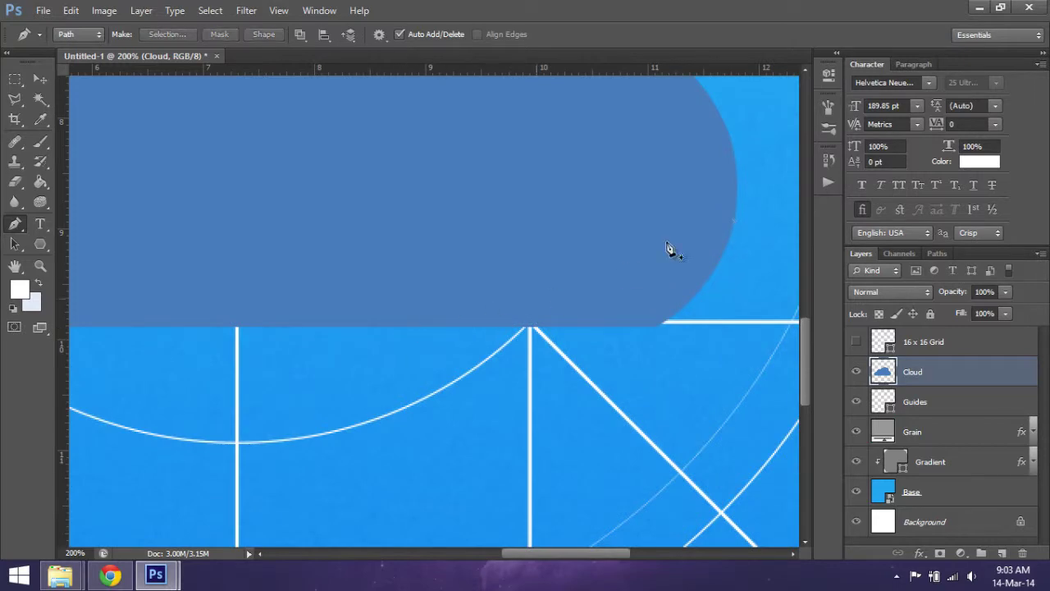
# Step: Trace a closed Pen path around the cloud's lower-right curve
pyautogui.click(736, 211)
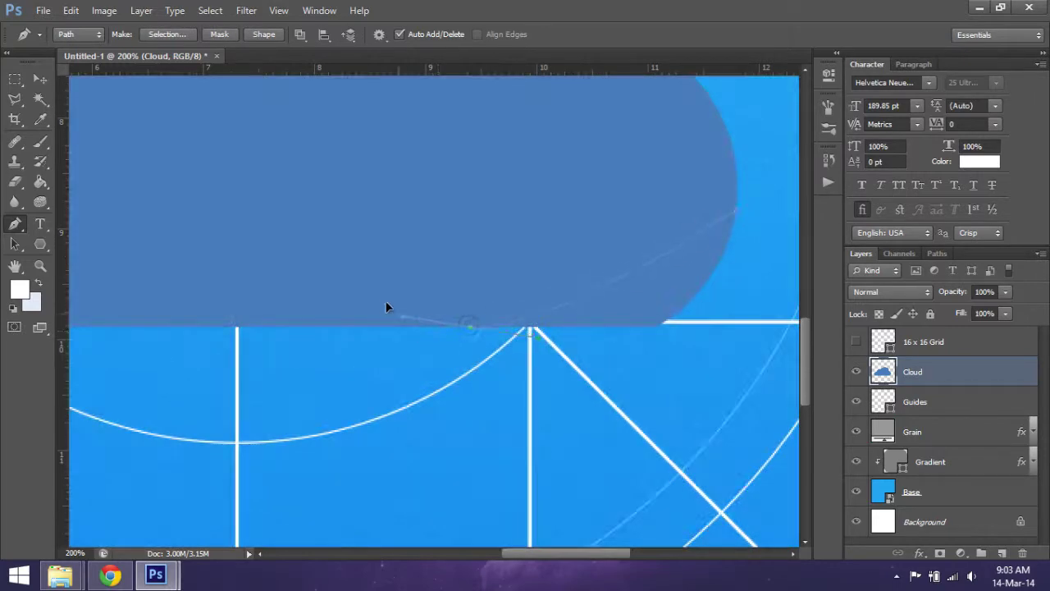
pyautogui.moveTo(386, 307); pyautogui.dragTo(204, 317)
pyautogui.click(478, 422)
pyautogui.click(587, 485)
pyautogui.moveTo(760, 458); pyautogui.dragTo(759, 382)
pyautogui.click(753, 316)
# Step: Convert the lower-right path to a 0 px feather selection, then deselect with the Rectangular Marquee
pyautogui.rightClick(665, 368)
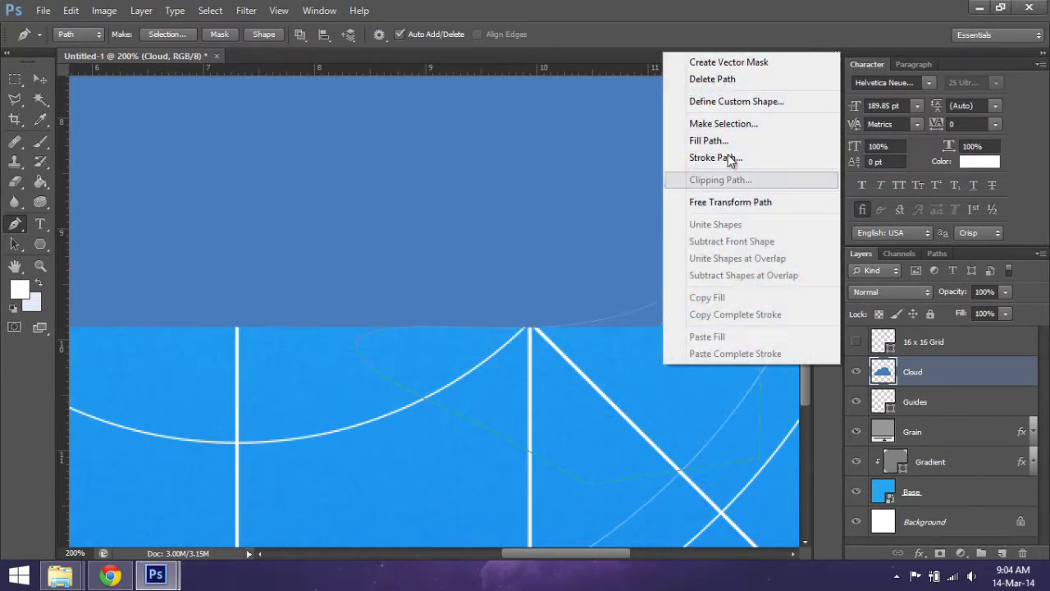
pyautogui.click(743, 123)
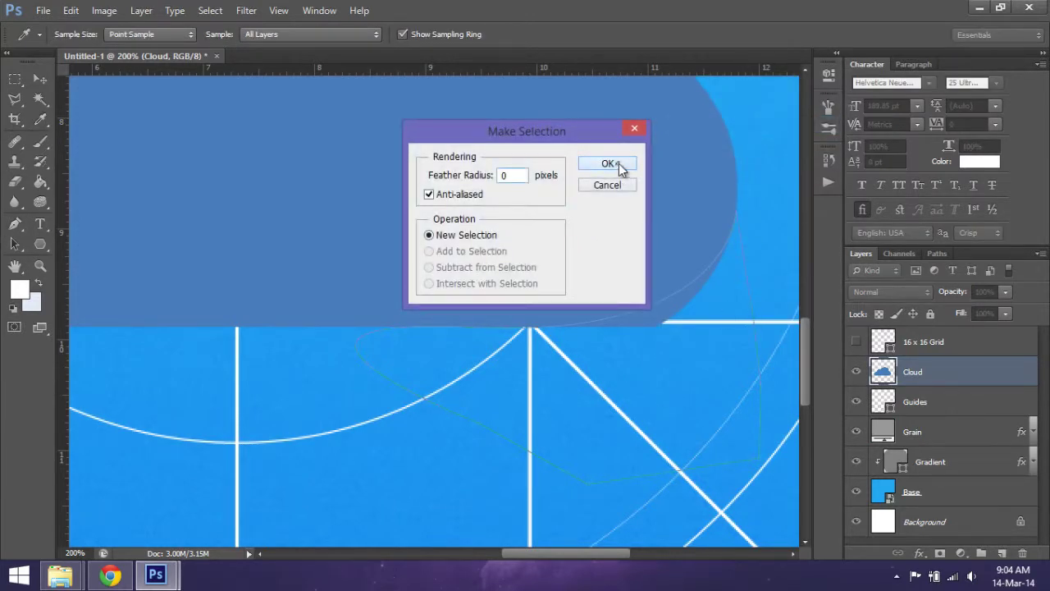
pyautogui.click(612, 165)
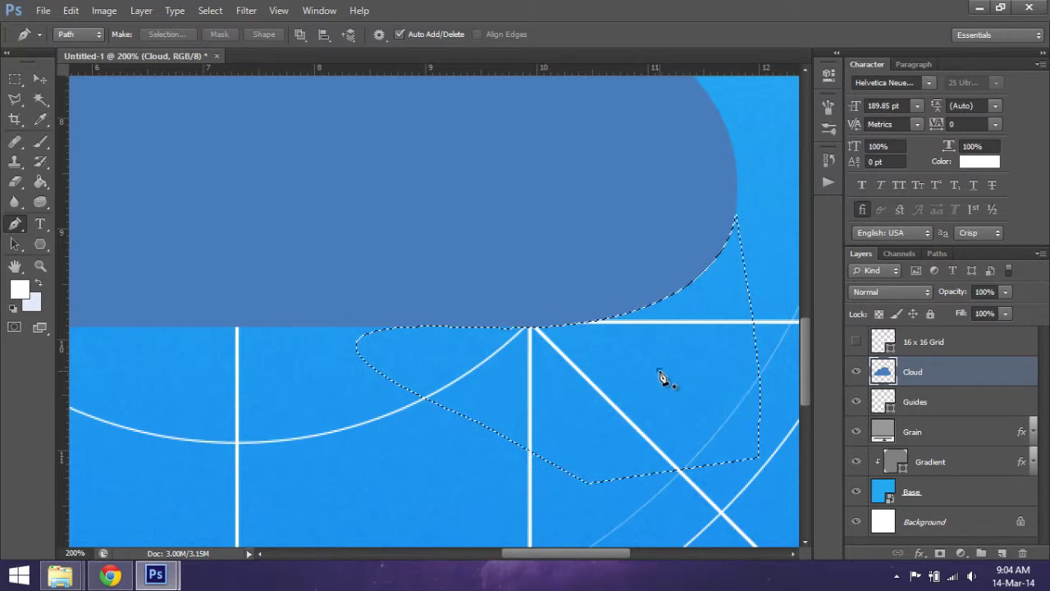
pyautogui.click(662, 374)
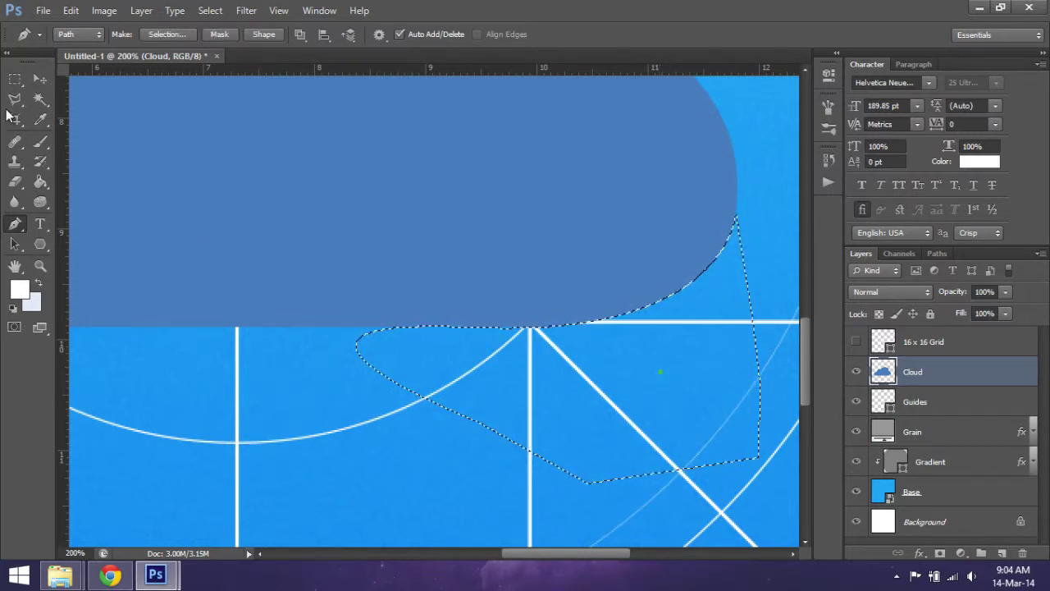
pyautogui.press('l')
pyautogui.press('m')
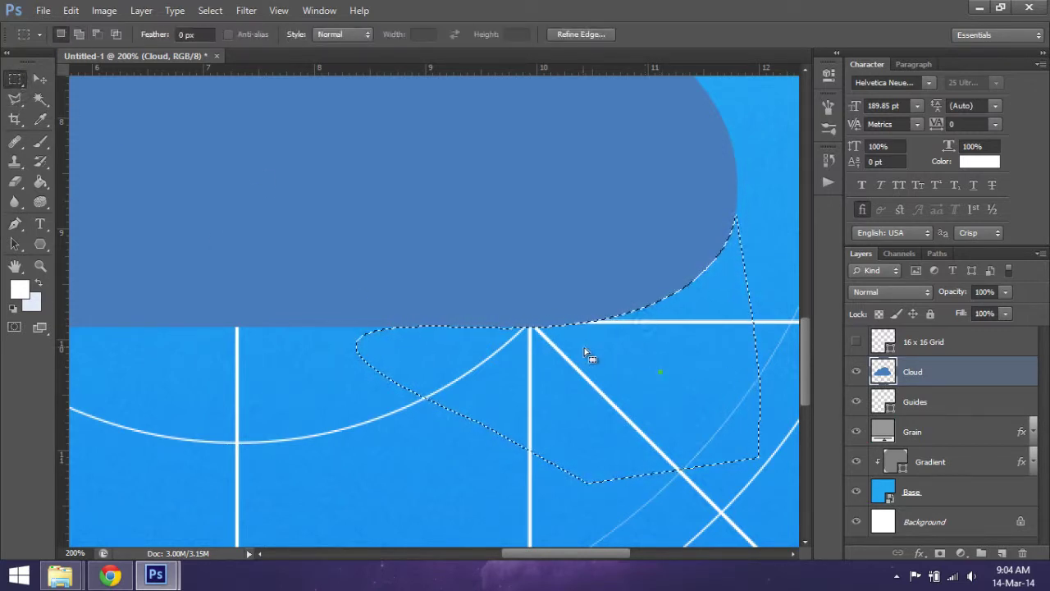
pyautogui.click(585, 351)
# Step: Pan to the cloud's left side and try a first Pen path along its bottom, then discard it
pyautogui.moveTo(413, 340); pyautogui.dragTo(650, 352)
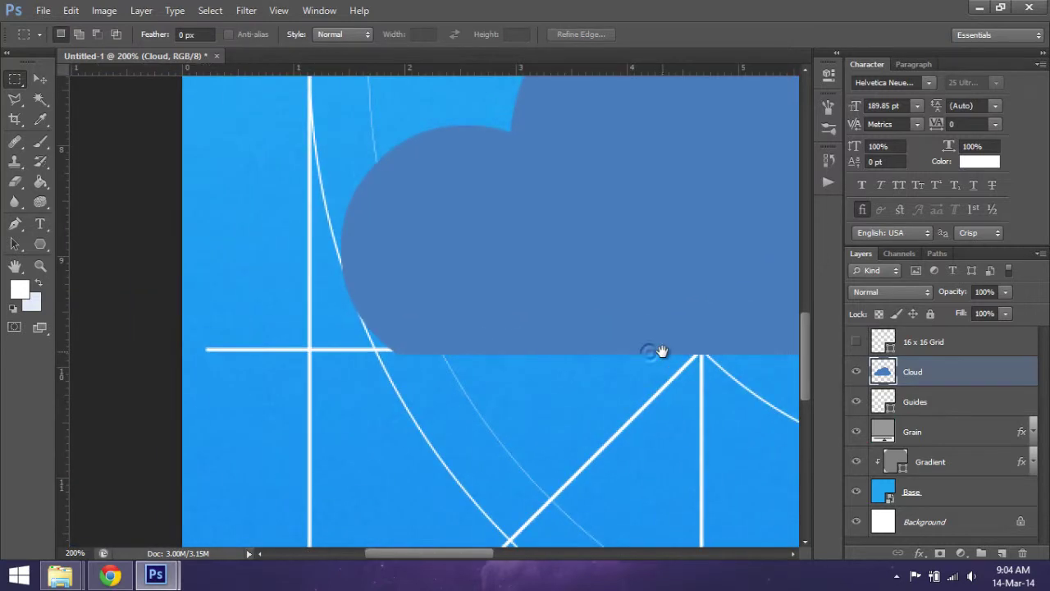
pyautogui.click(20, 228)
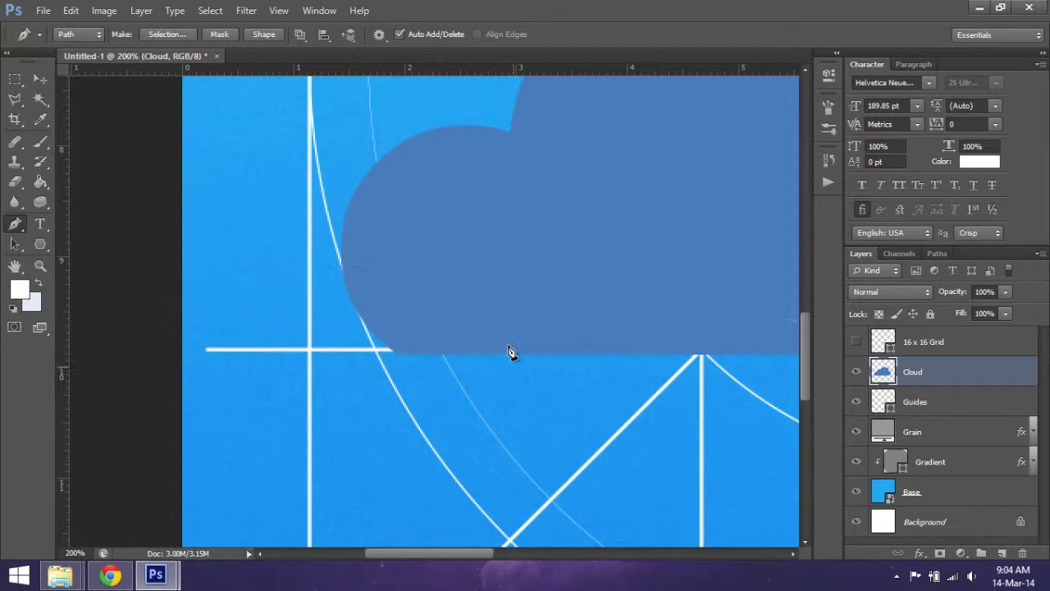
pyautogui.press('Return')
pyautogui.click(342, 264)
pyautogui.hscroll(10, 729, 290)
pyautogui.click(575, 373)
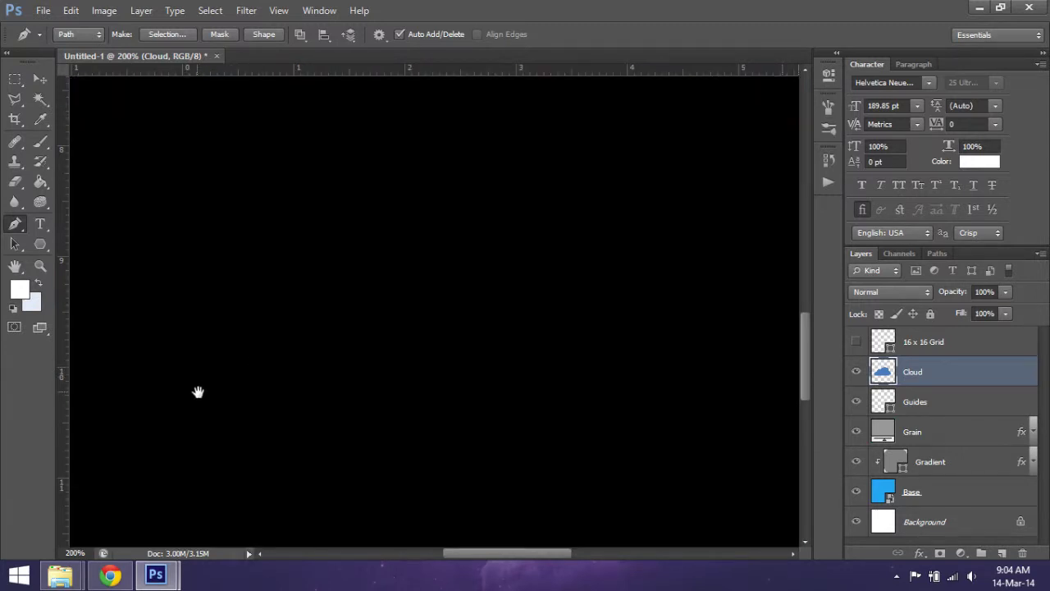
pyautogui.moveTo(198, 392); pyautogui.dragTo(525, 378)
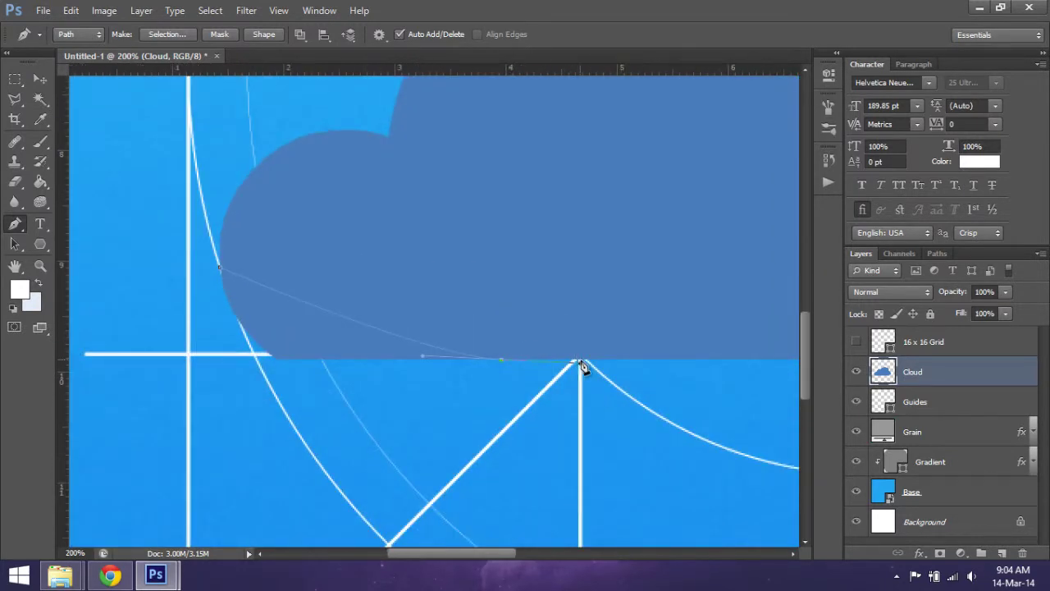
pyautogui.moveTo(580, 362)
pyautogui.mouseDown()
pyautogui.moveTo(610, 353)
pyautogui.moveTo(596, 347)
pyautogui.moveTo(710, 312)
pyautogui.moveTo(747, 357)
pyautogui.moveTo(793, 301)
pyautogui.moveTo(850, 344)
pyautogui.moveTo(254, 379)
pyautogui.moveTo(244, 393)
pyautogui.mouseUp()
pyautogui.press('Return')
# Step: Zoom out to the whole cloud and trace a Pen path around its lower-left corner
pyautogui.click(220, 256)
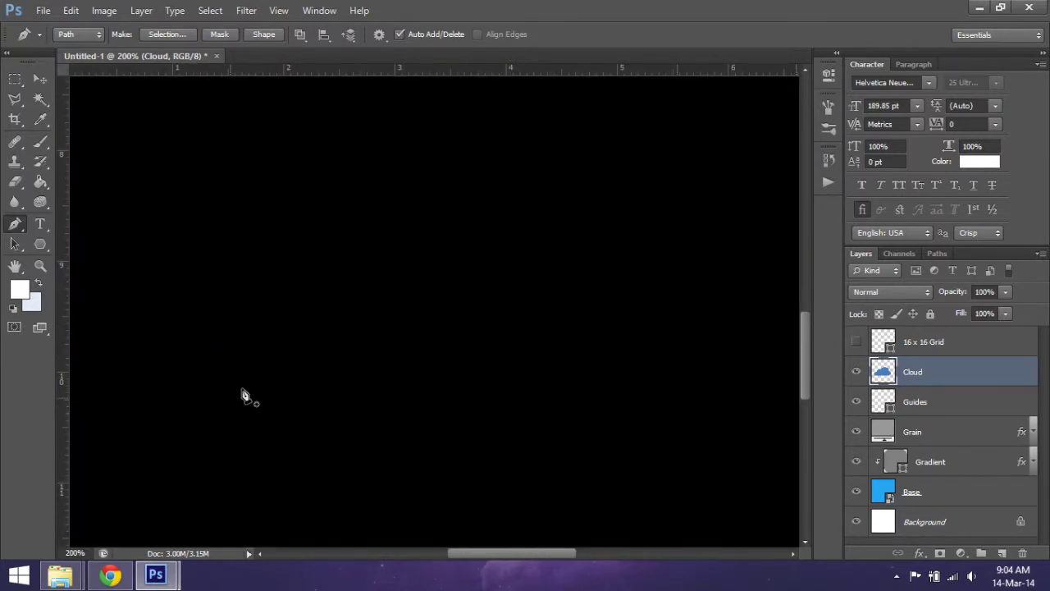
pyautogui.press('b')
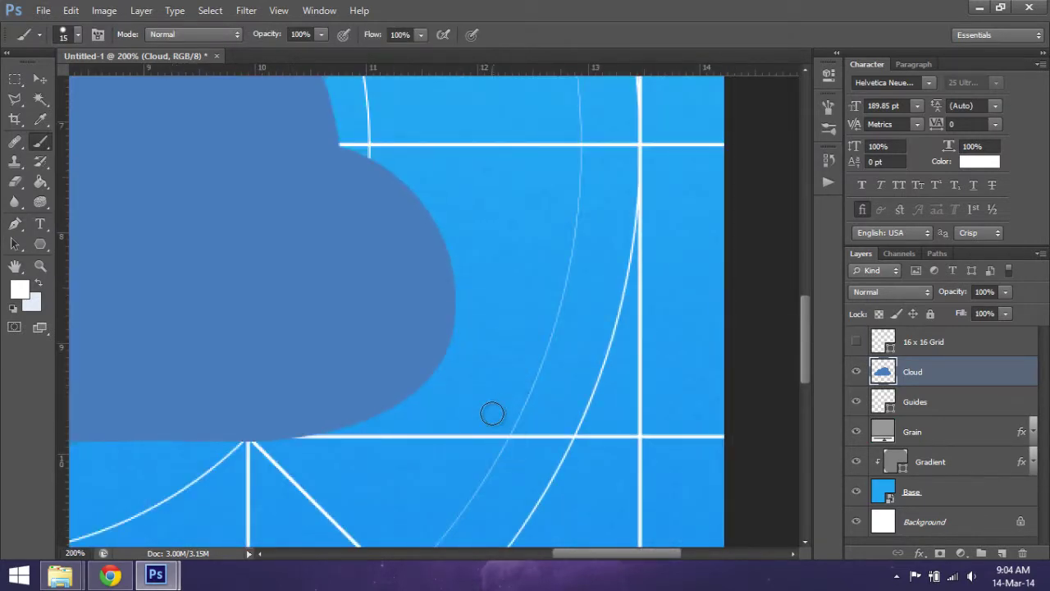
pyautogui.hotkey('ctrl', '-')
pyautogui.moveTo(301, 410); pyautogui.dragTo(661, 367)
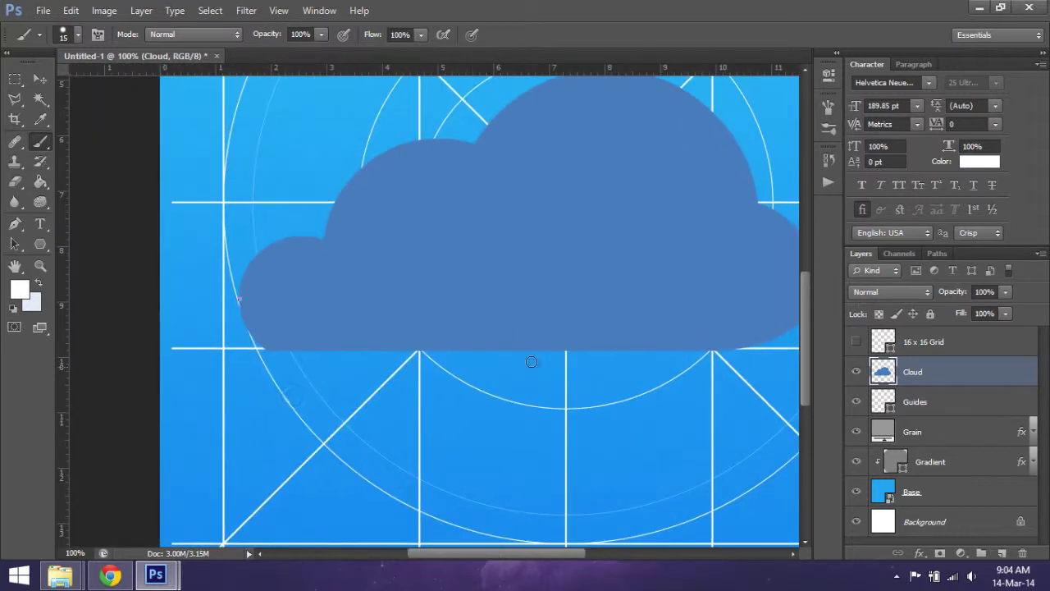
pyautogui.click(14, 202)
pyautogui.click(14, 223)
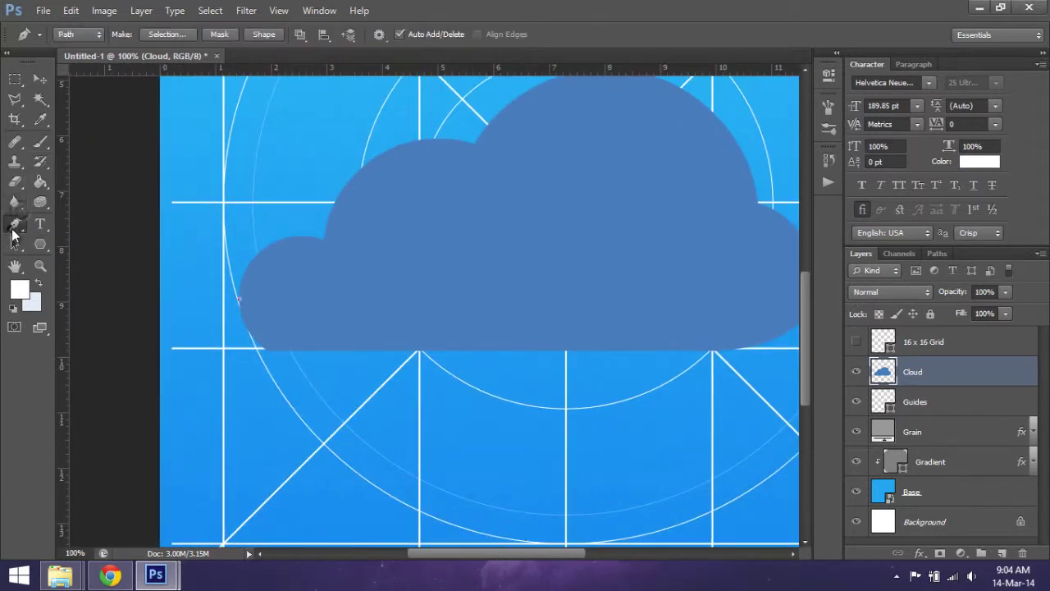
pyautogui.click(240, 310)
pyautogui.click(499, 342)
pyautogui.moveTo(544, 383); pyautogui.dragTo(526, 383)
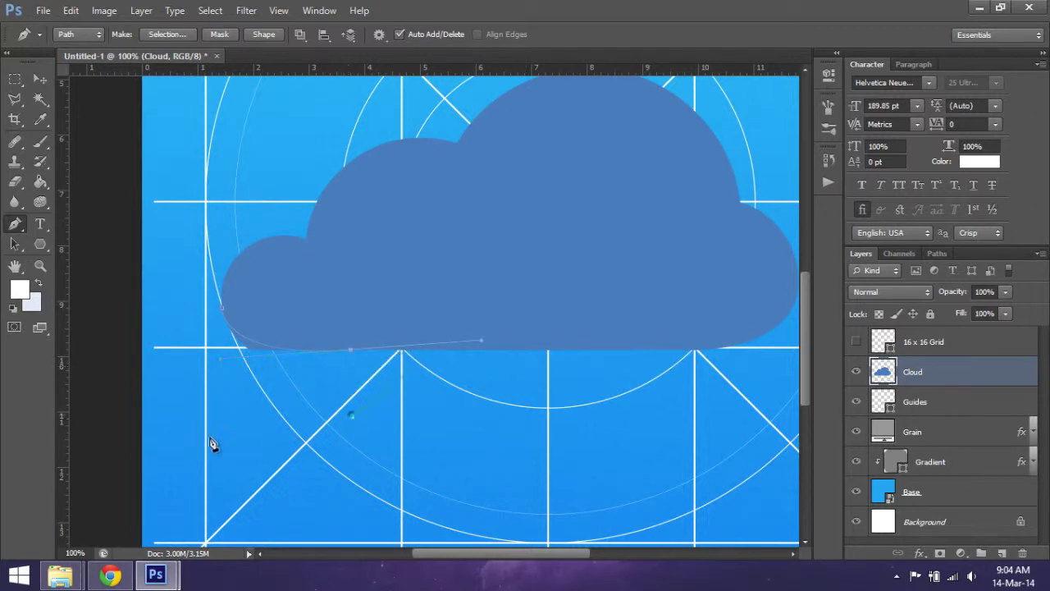
pyautogui.moveTo(185, 436); pyautogui.dragTo(108, 384)
# Step: Turn the lower-left path into a 0 px feather selection, then clear it with the Rectangular Marquee
pyautogui.rightClick(207, 340)
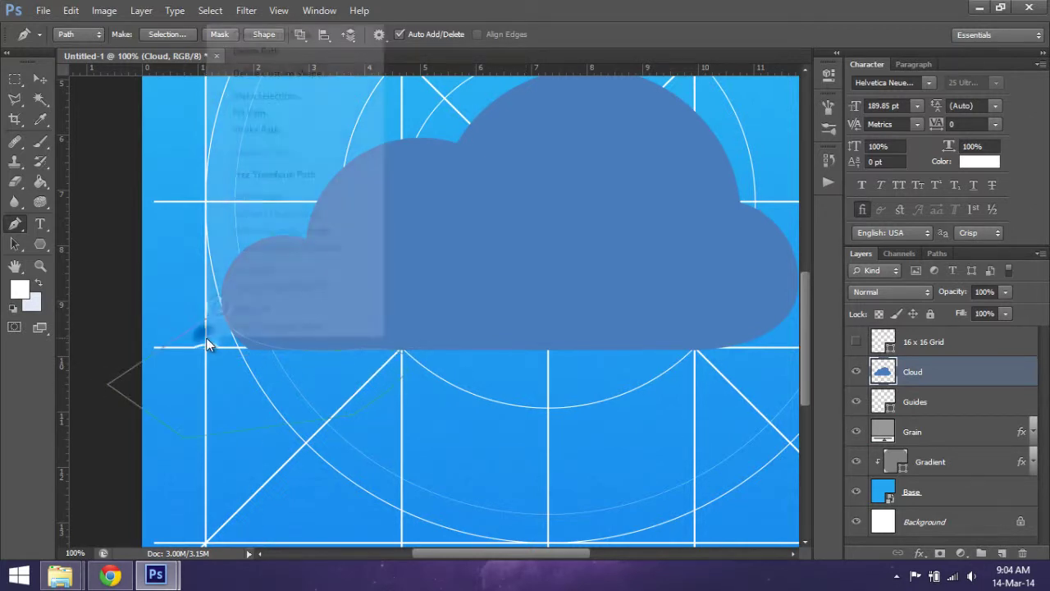
pyautogui.click(275, 97)
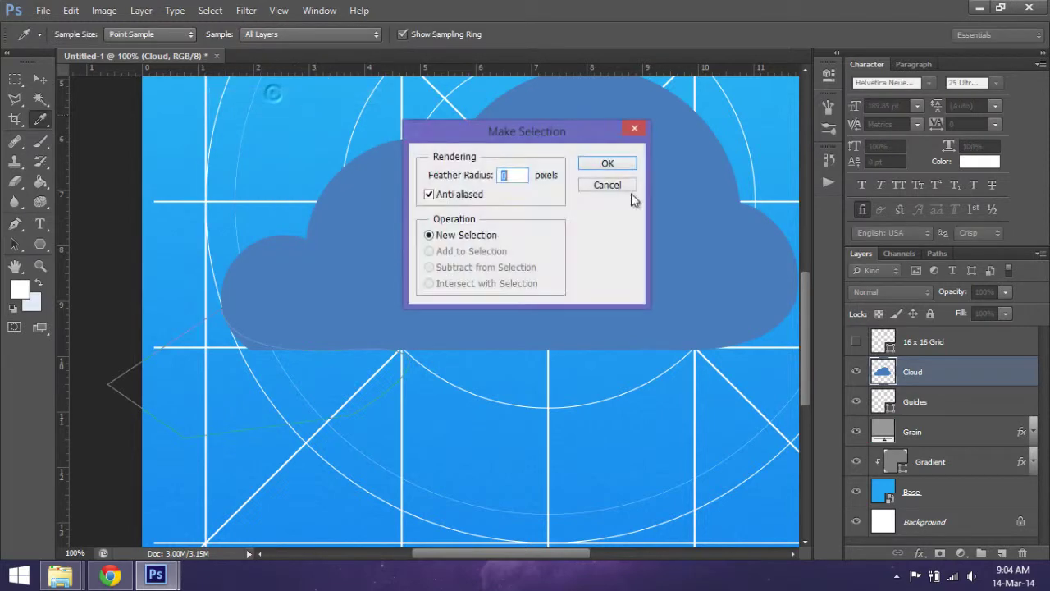
pyautogui.click(615, 164)
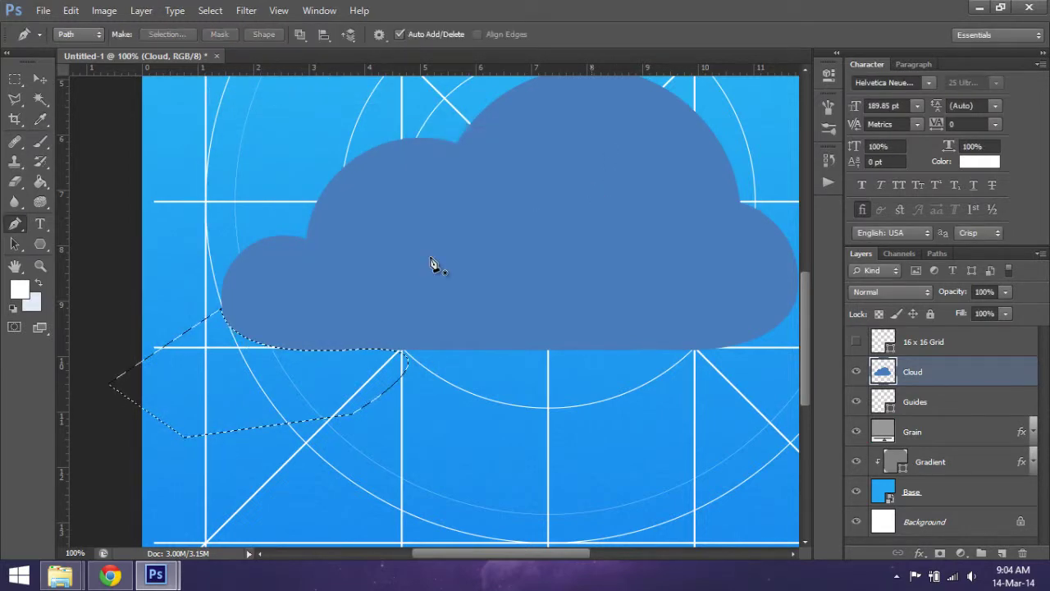
pyautogui.click(214, 372)
pyautogui.click(15, 79)
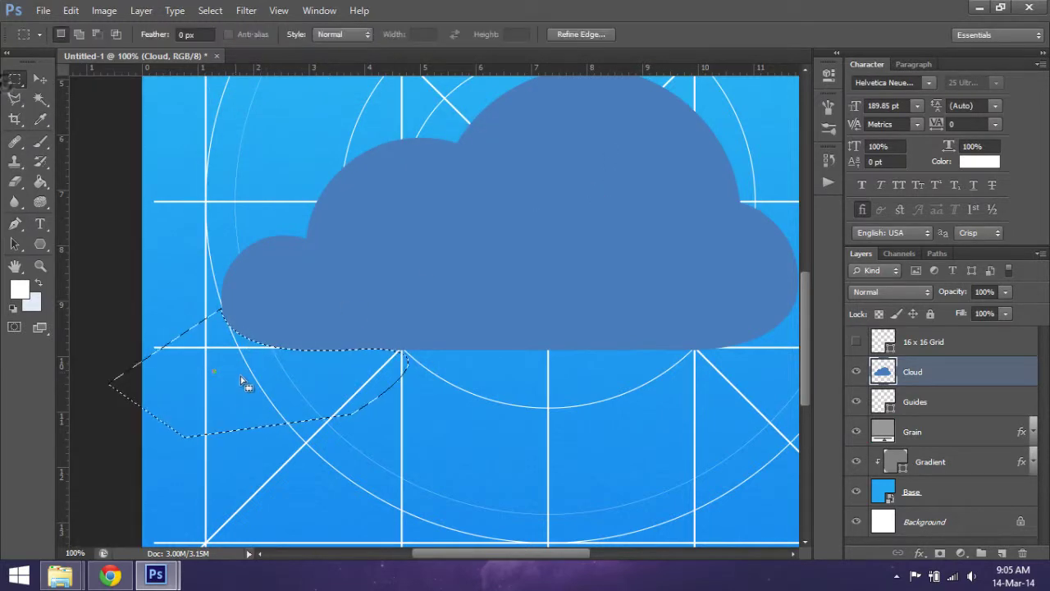
pyautogui.click(240, 376)
# Step: Undo an accidental background-colour fill and zoom onto the cloud's bottom edge
pyautogui.hotkey('ctrl', '-')
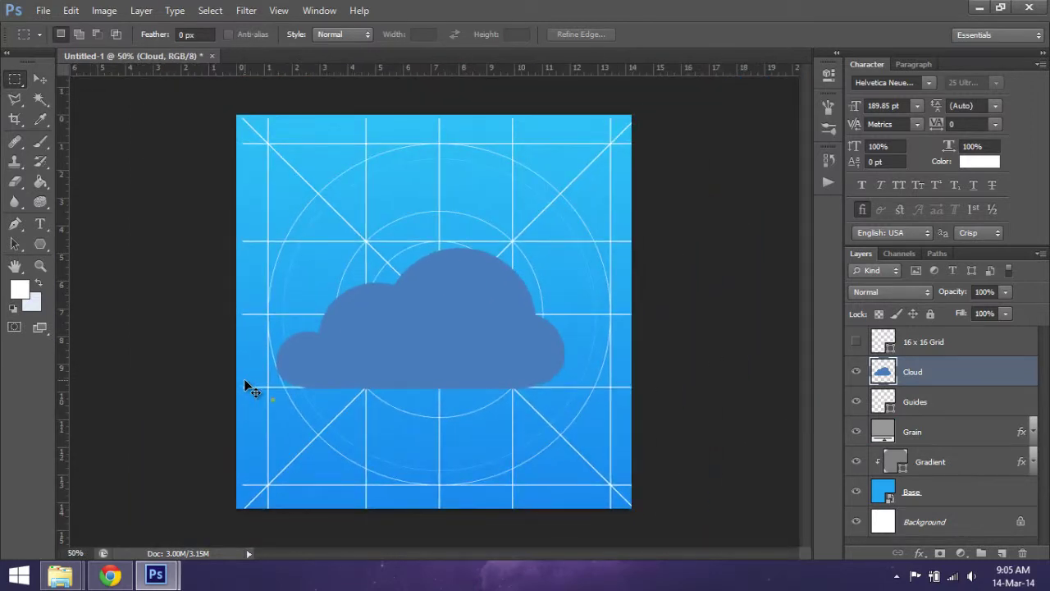
pyautogui.hotkey('ctrl', '+')
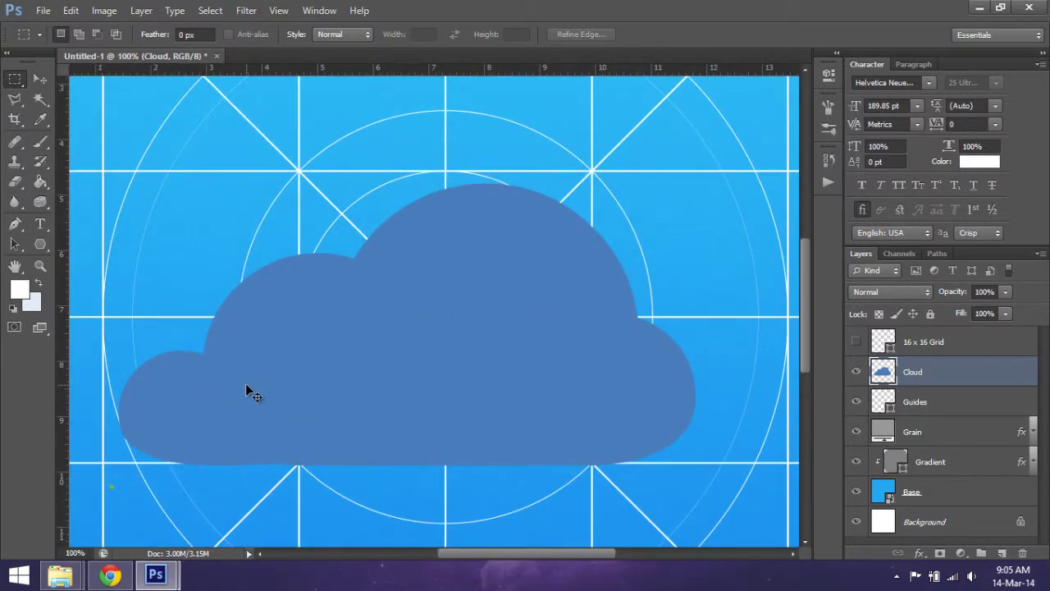
pyautogui.hotkey('ctrl', 'BackSpace')
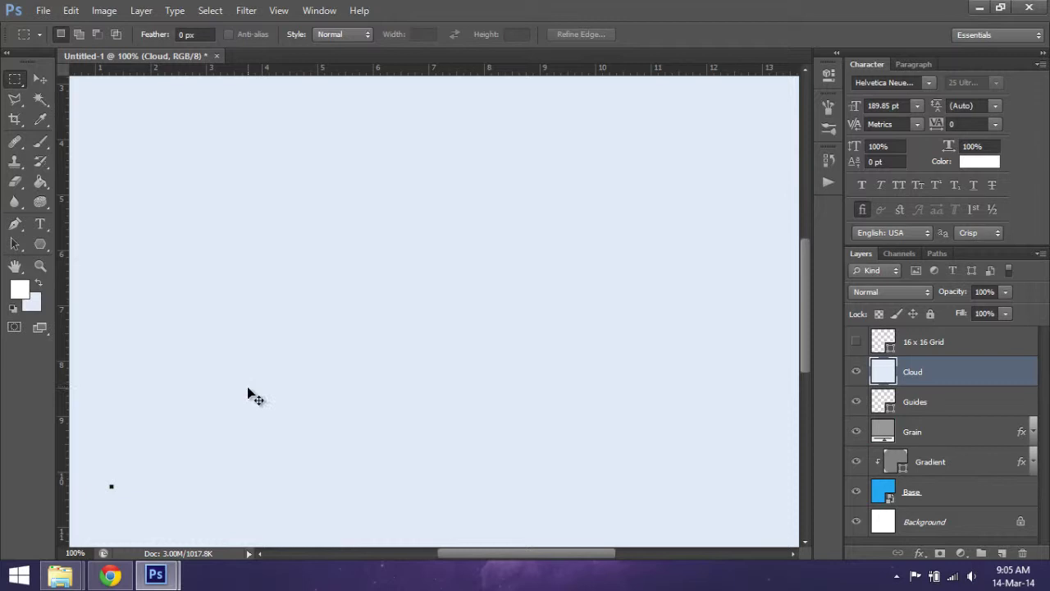
pyautogui.hotkey('ctrl', 'z')
pyautogui.hotkey('ctrl', '+')
pyautogui.moveTo(440, 500); pyautogui.dragTo(415, 194)
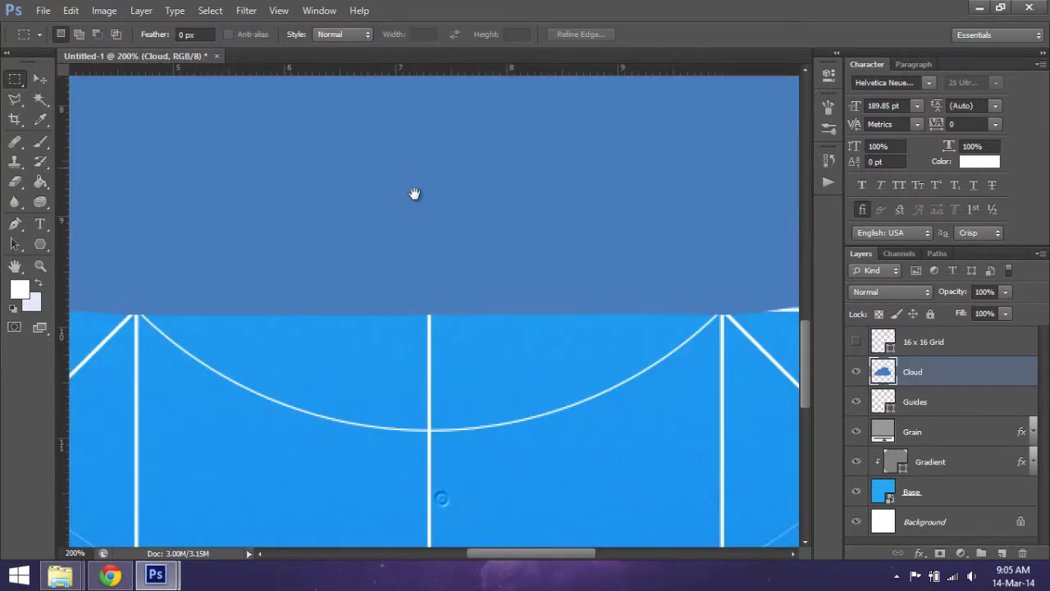
pyautogui.hotkey('ctrl', '-')
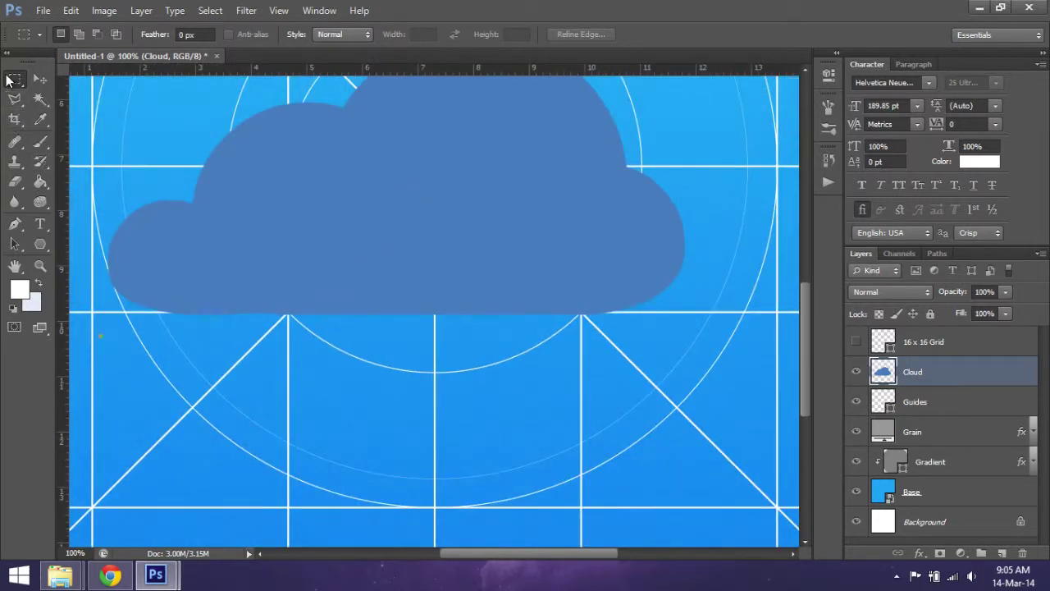
# Step: Select a band just below the cloud's flat bottom, then clear the selection
pyautogui.moveTo(147, 314); pyautogui.dragTo(630, 387)
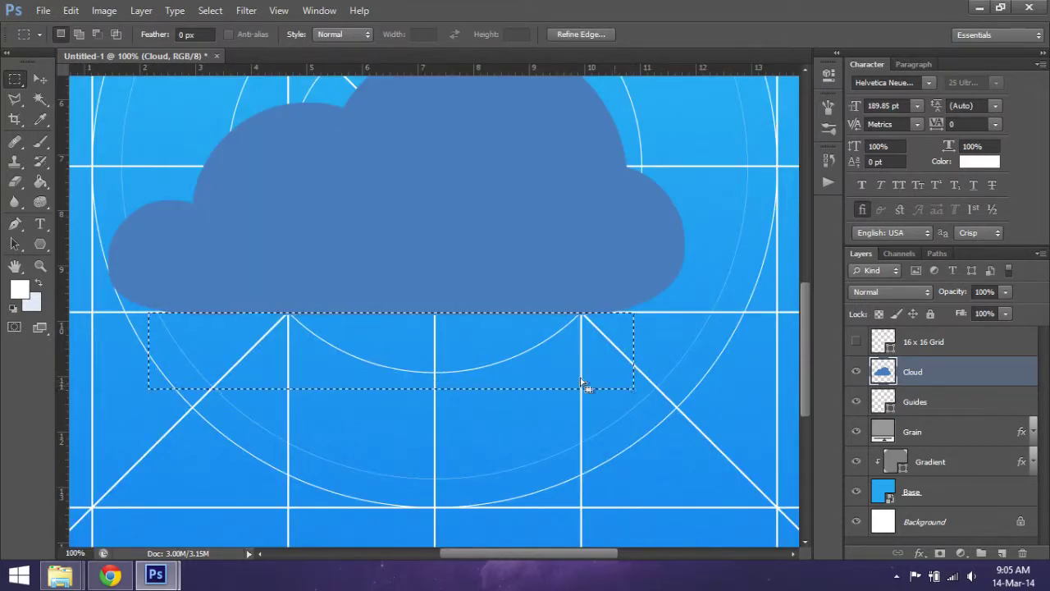
pyautogui.click(548, 365)
pyautogui.hotkey('ctrl', 'z')
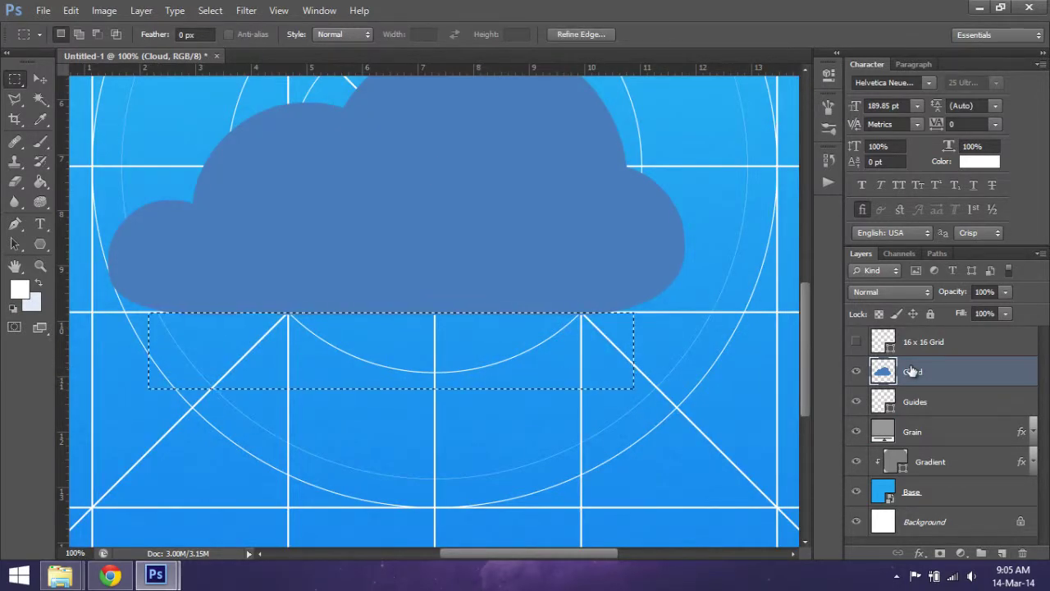
pyautogui.click(439, 335)
pyautogui.scroll(-3, 439, 338)
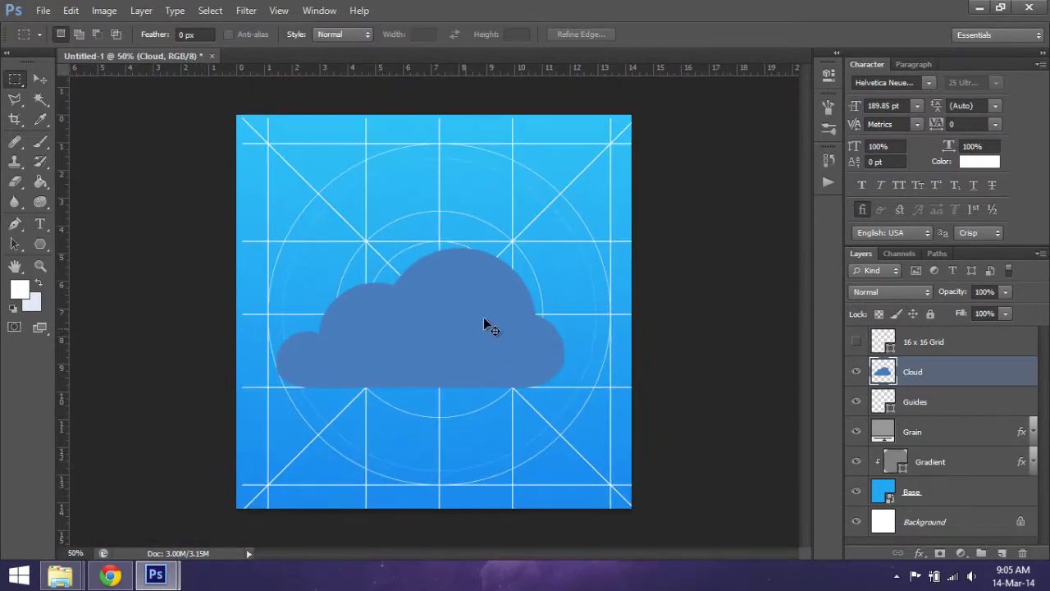
pyautogui.scroll(1, 483, 317)
# Step: Enable a Gradient Overlay on the Cloud layer and set its left stop to light grey
pyautogui.rightClick(902, 363)
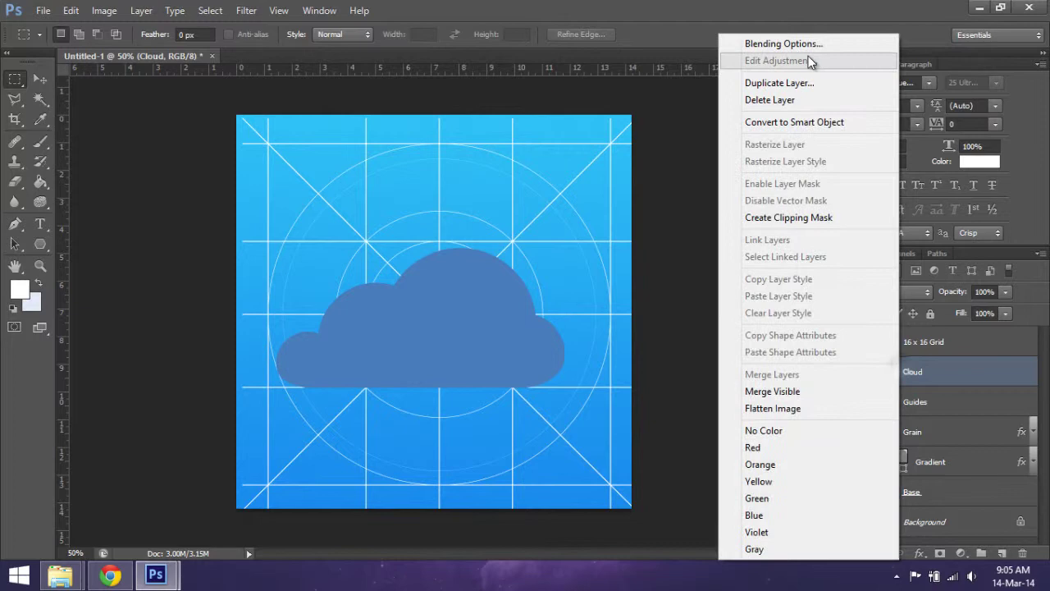
pyautogui.click(803, 43)
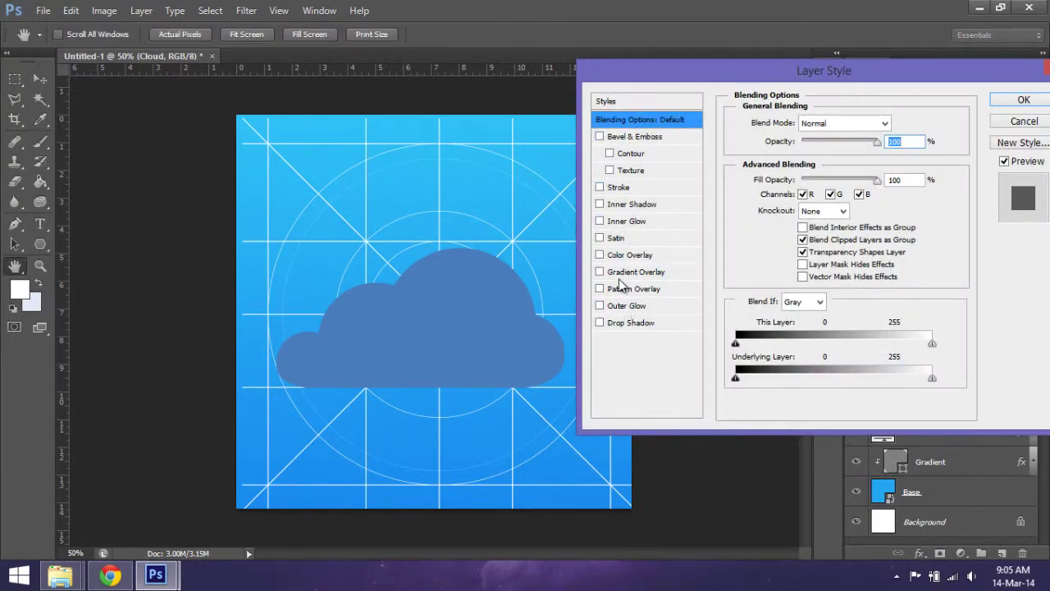
pyautogui.click(632, 274)
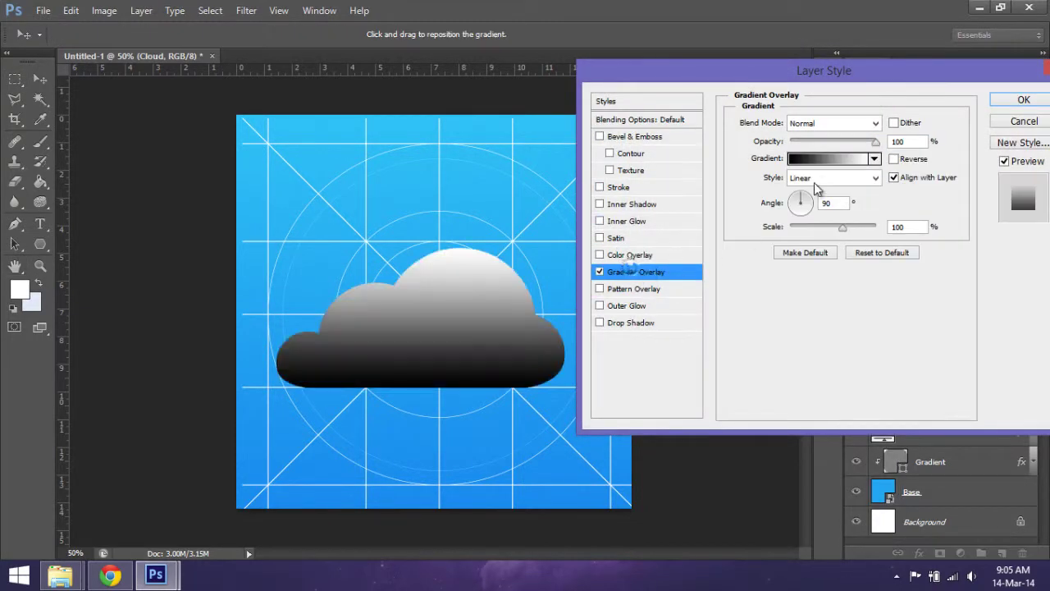
pyautogui.click(816, 157)
pyautogui.click(720, 333)
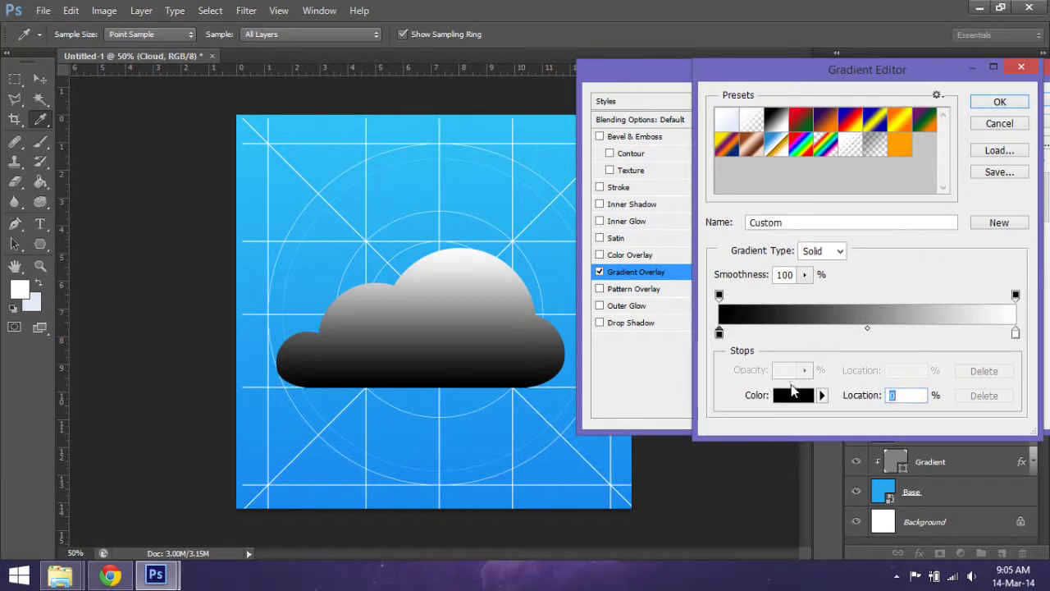
pyautogui.click(793, 395)
pyautogui.click(584, 205)
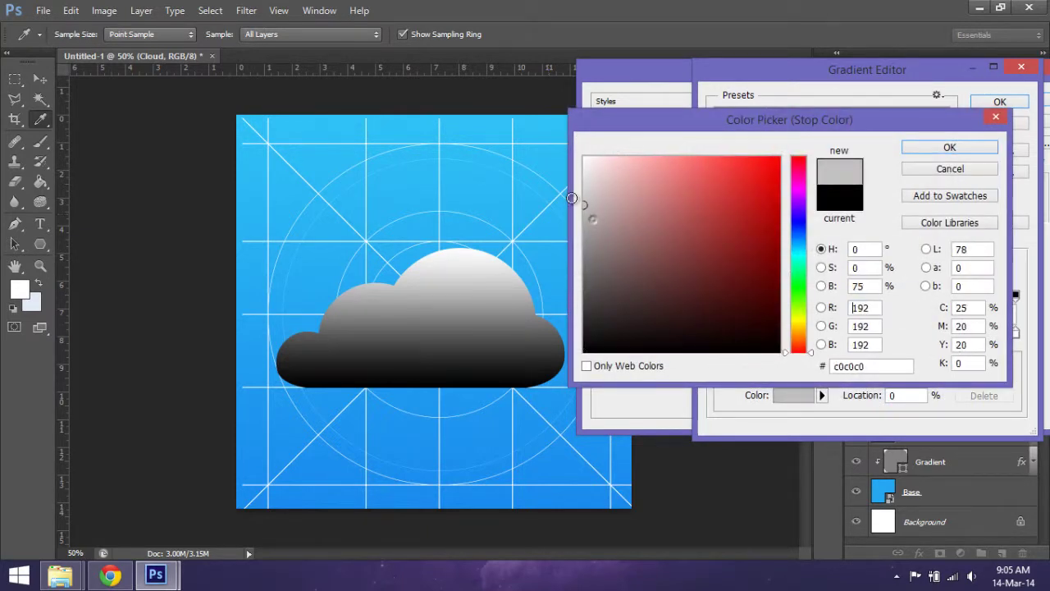
pyautogui.moveTo(572, 198); pyautogui.dragTo(585, 198)
pyautogui.click(996, 153)
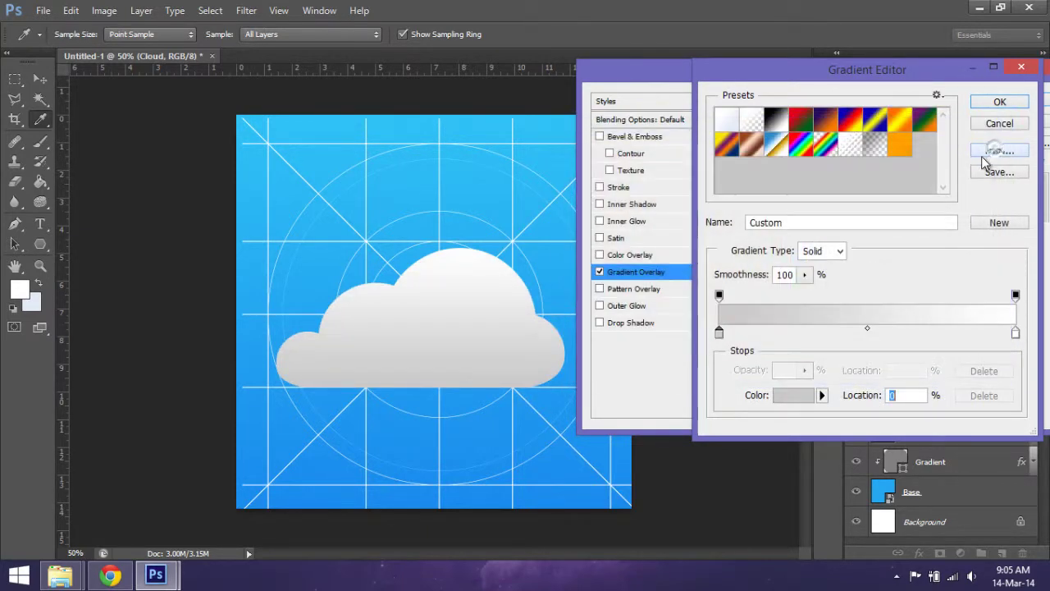
# Step: Set the gradient's right stop to pure white
pyautogui.click(1016, 332)
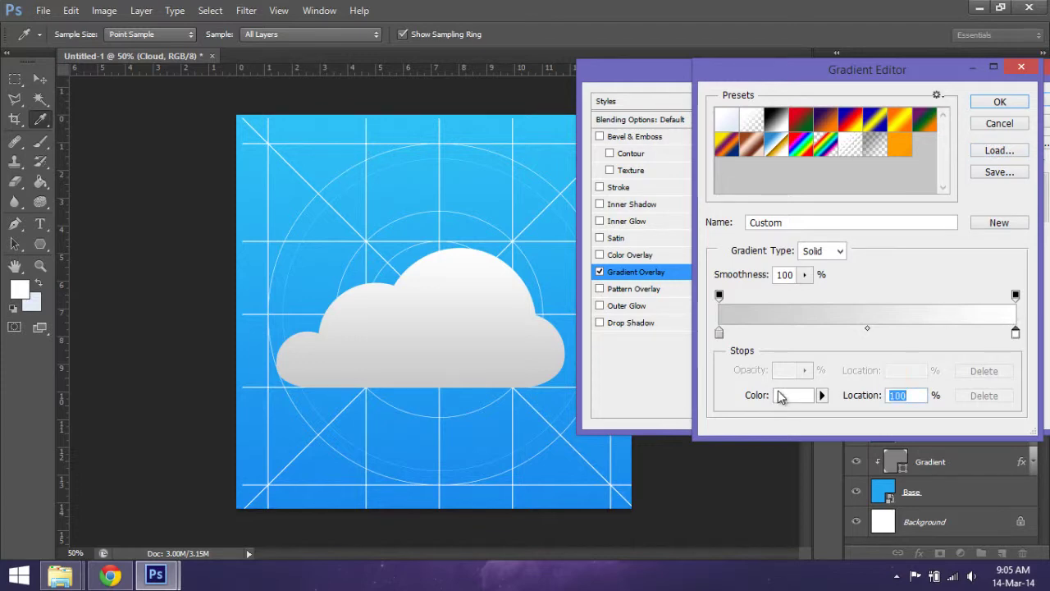
pyautogui.click(791, 395)
pyautogui.moveTo(589, 196); pyautogui.dragTo(594, 175)
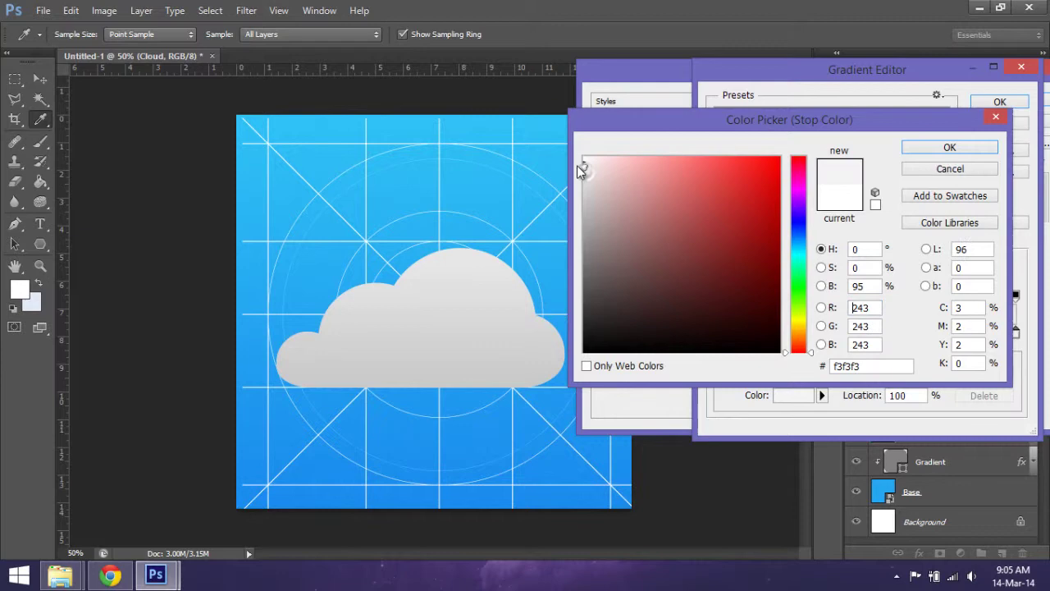
pyautogui.moveTo(579, 168); pyautogui.dragTo(583, 156)
pyautogui.click(952, 149)
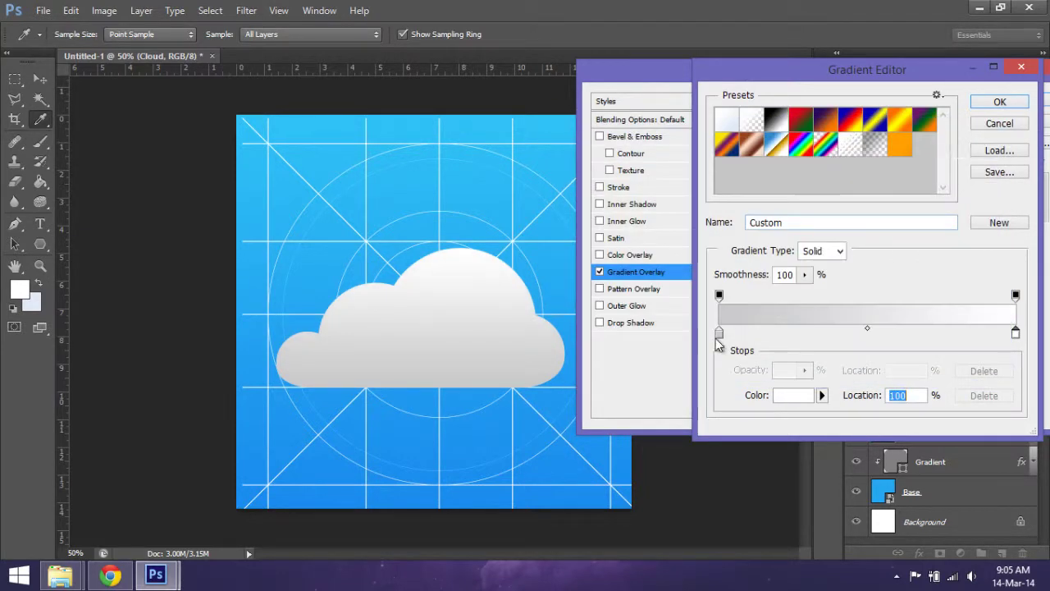
# Step: Adjust the left stop to light grey d0d0d0 and apply the 90° grey-to-white overlay
pyautogui.click(719, 334)
pyautogui.click(790, 395)
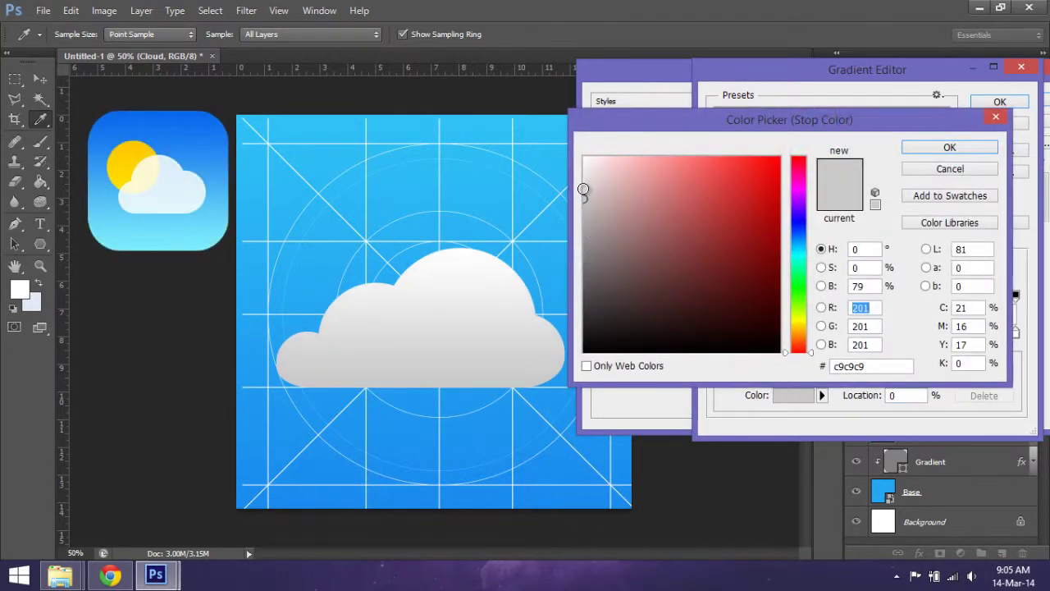
pyautogui.moveTo(583, 190); pyautogui.dragTo(583, 195)
pyautogui.click(929, 149)
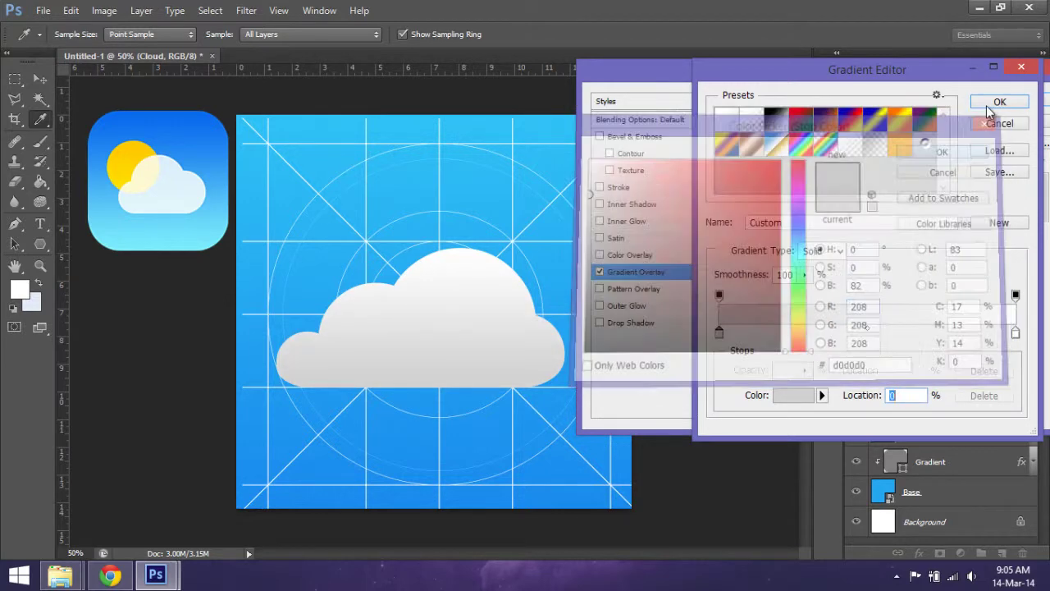
pyautogui.click(1001, 101)
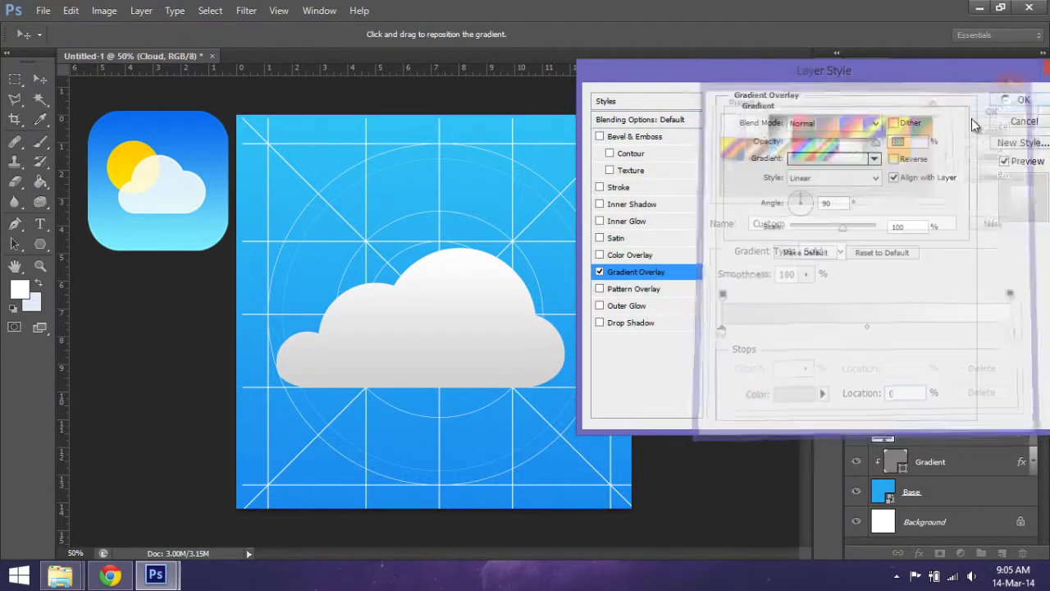
pyautogui.click(1022, 101)
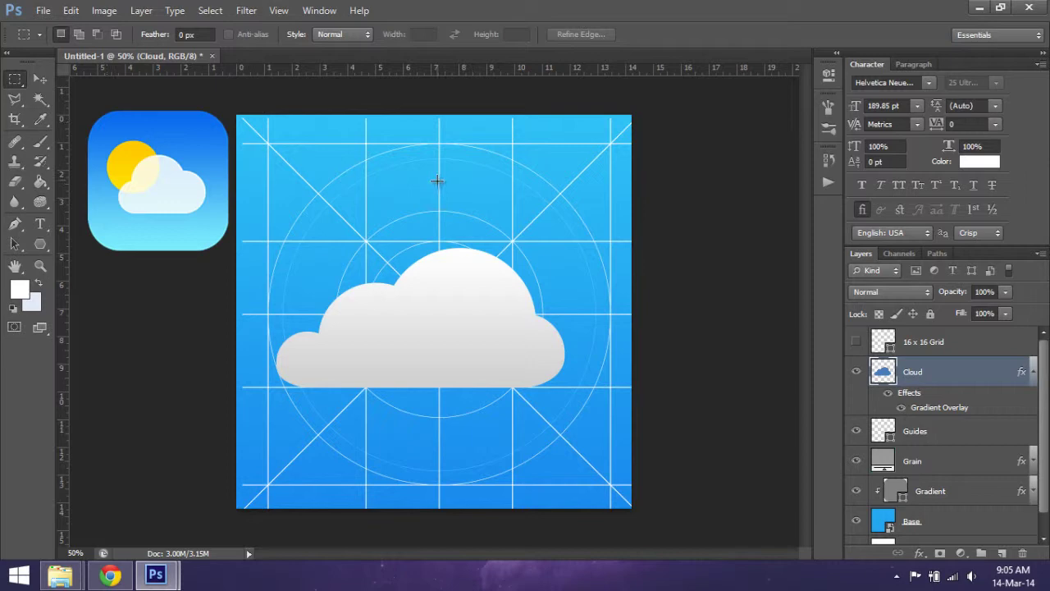
# Step: Draw an elliptical circle selection overlapping the cloud's top right
pyautogui.moveTo(437, 181); pyautogui.dragTo(605, 298)
pyautogui.click(469, 206)
pyautogui.moveTo(15, 79); pyautogui.dragTo(64, 96)
pyautogui.moveTo(426, 176); pyautogui.dragTo(607, 311)
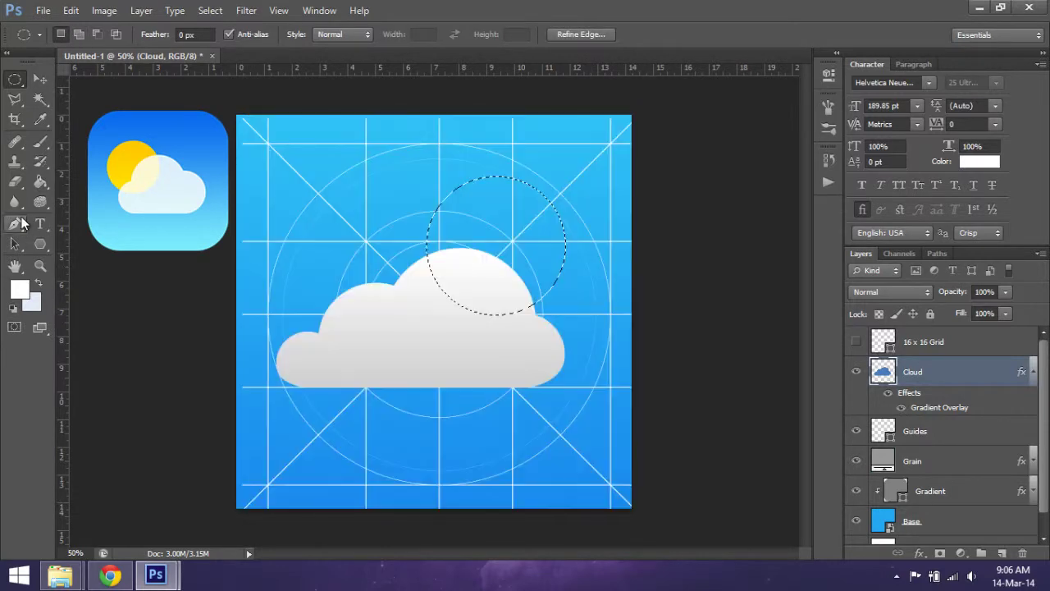
# Step: Set the foreground colour to yellow fff000 and Paint Bucket the circle
pyautogui.click(40, 182)
pyautogui.click(19, 289)
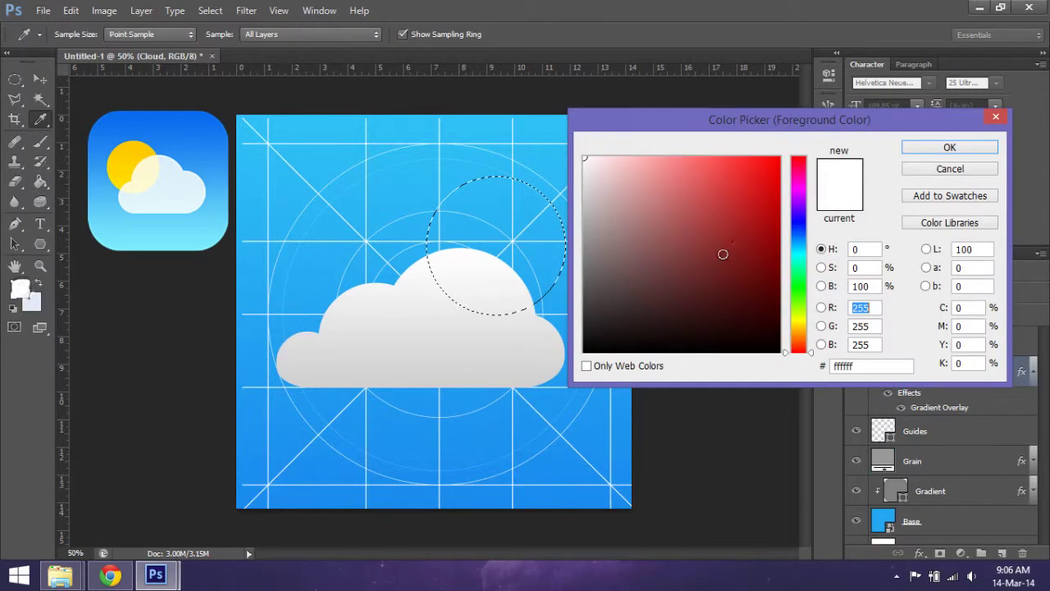
pyautogui.click(731, 297)
pyautogui.moveTo(799, 348); pyautogui.dragTo(799, 322)
pyautogui.click(780, 157)
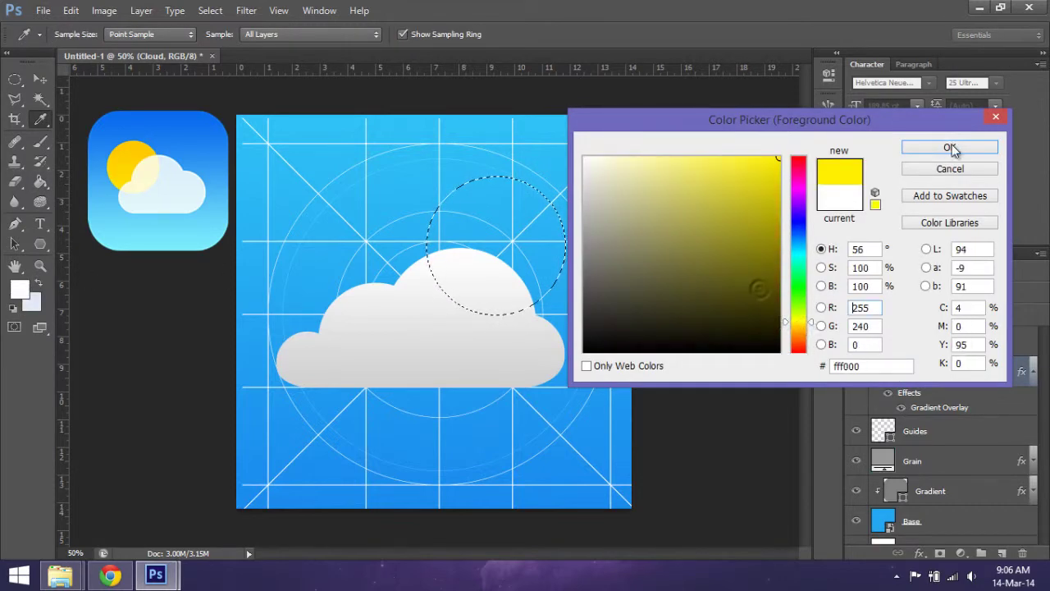
pyautogui.click(949, 147)
pyautogui.click(475, 211)
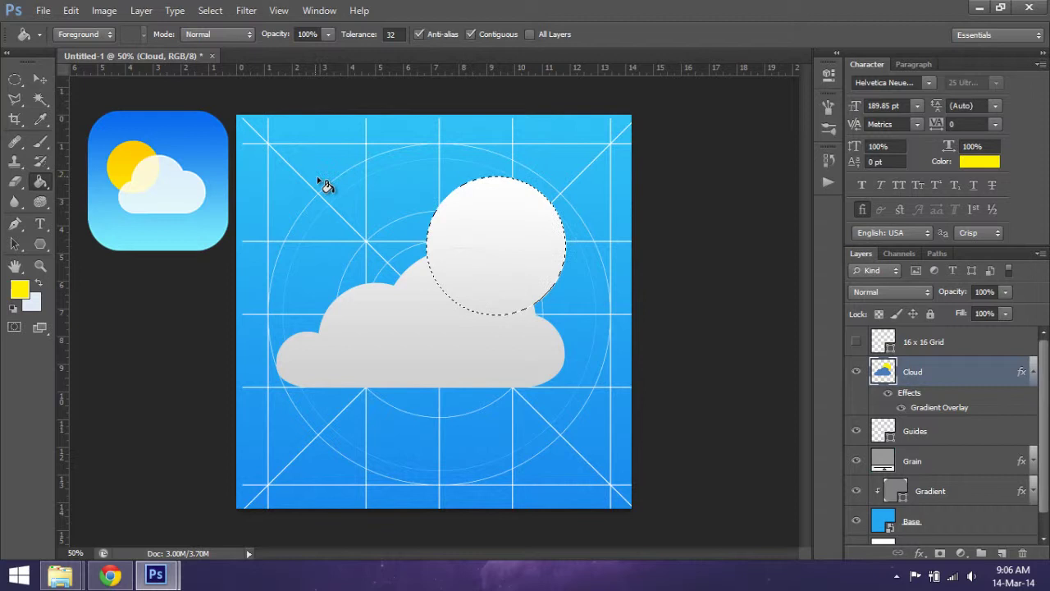
# Step: Undo the cloud fill, create a 'DA sun' layer, and fill the circle yellow there
pyautogui.hotkey('ctrl', 'z')
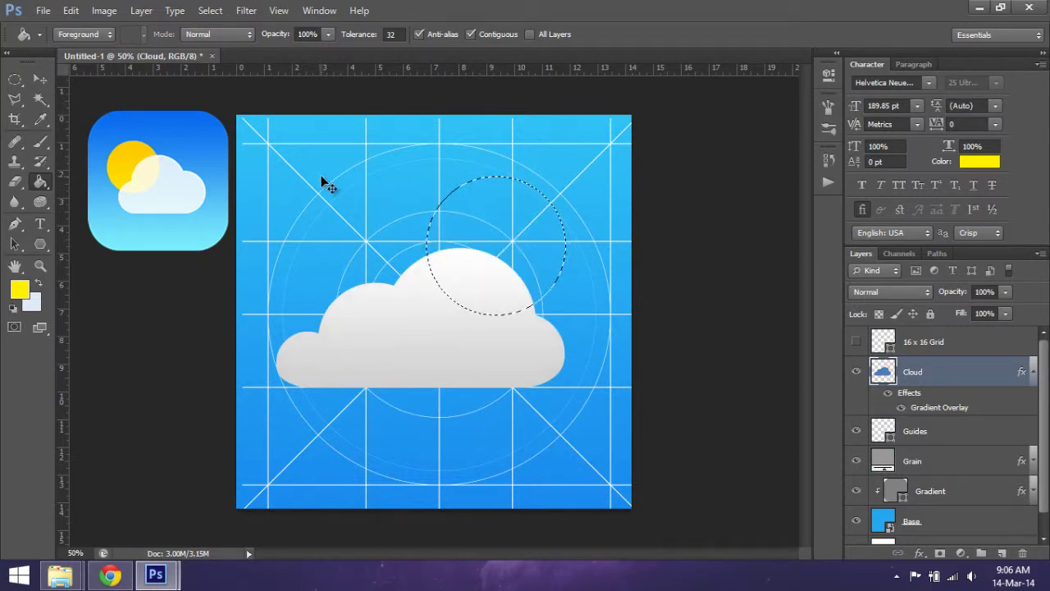
pyautogui.hotkey('ctrl', 'shift', 'n')
pyautogui.write('S')
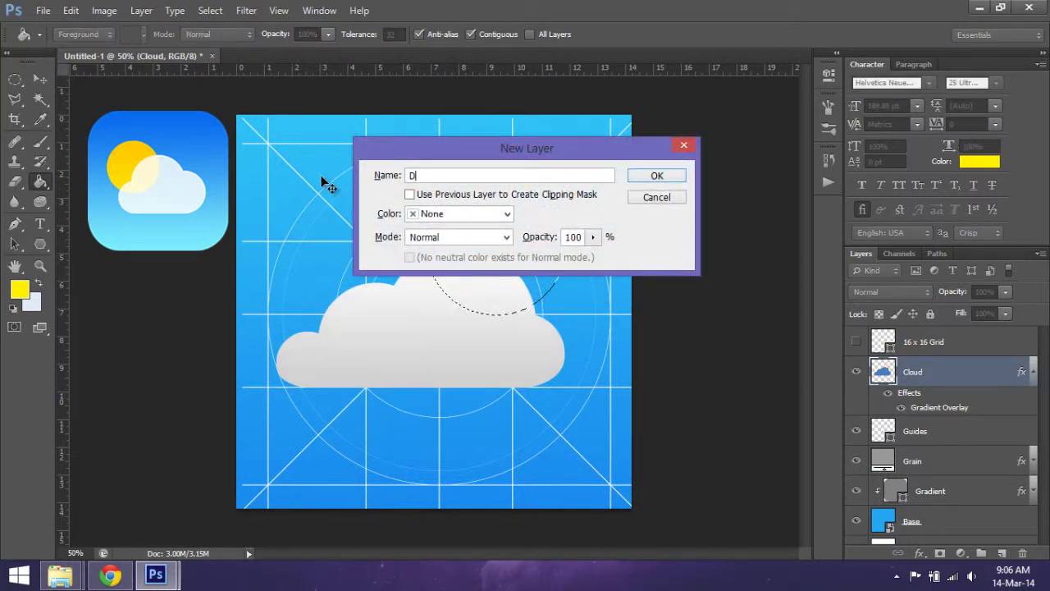
pyautogui.write('A sun')
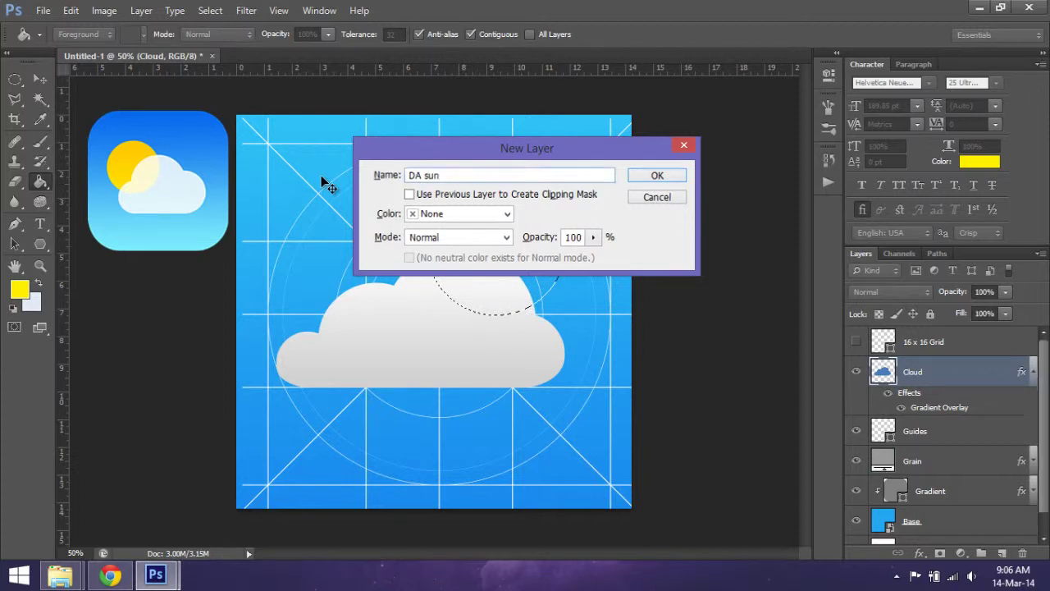
pyautogui.press('Return')
pyautogui.click(541, 268)
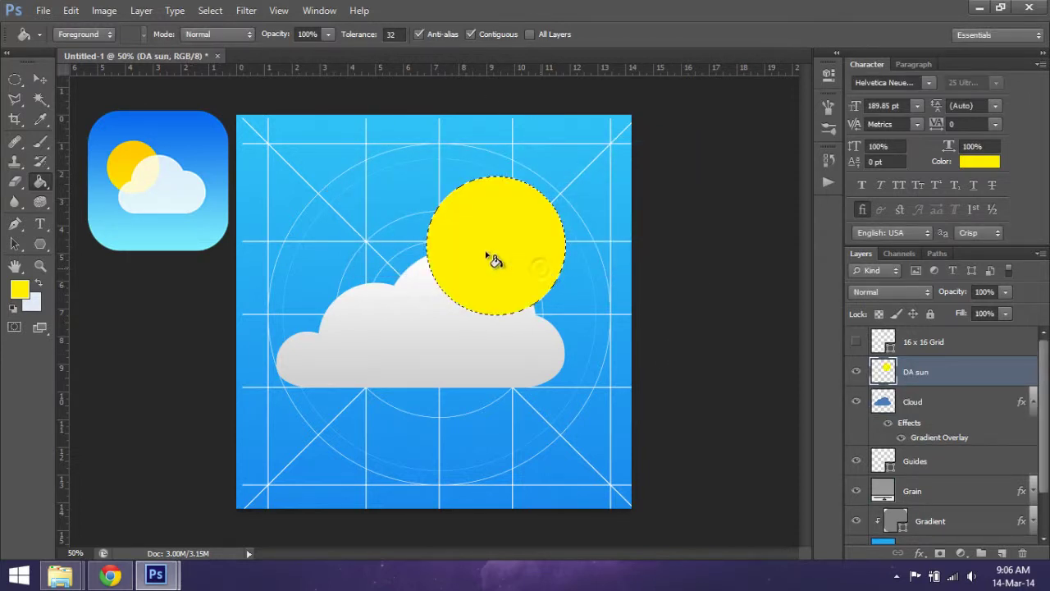
pyautogui.press('Return')
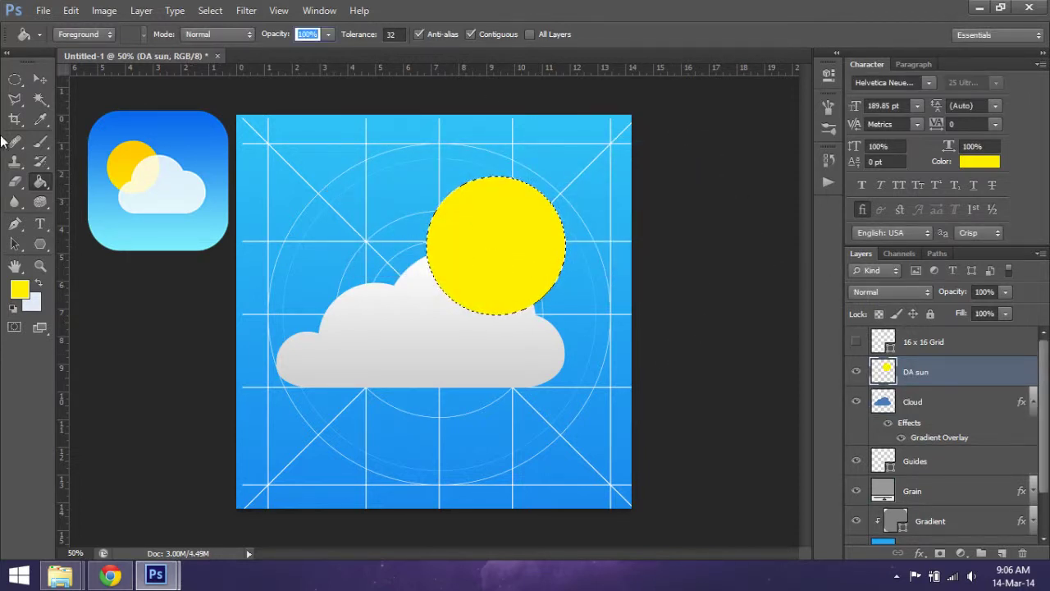
# Step: Deselect and move the DA sun layer below Cloud
pyautogui.click(14, 78)
pyautogui.click(424, 215)
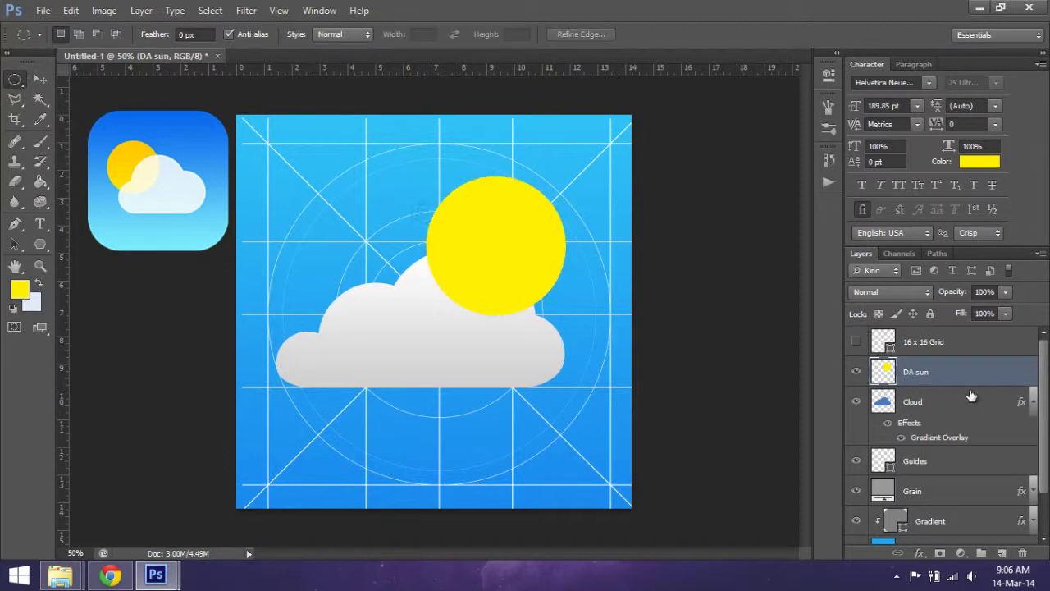
pyautogui.moveTo(958, 377); pyautogui.dragTo(965, 439)
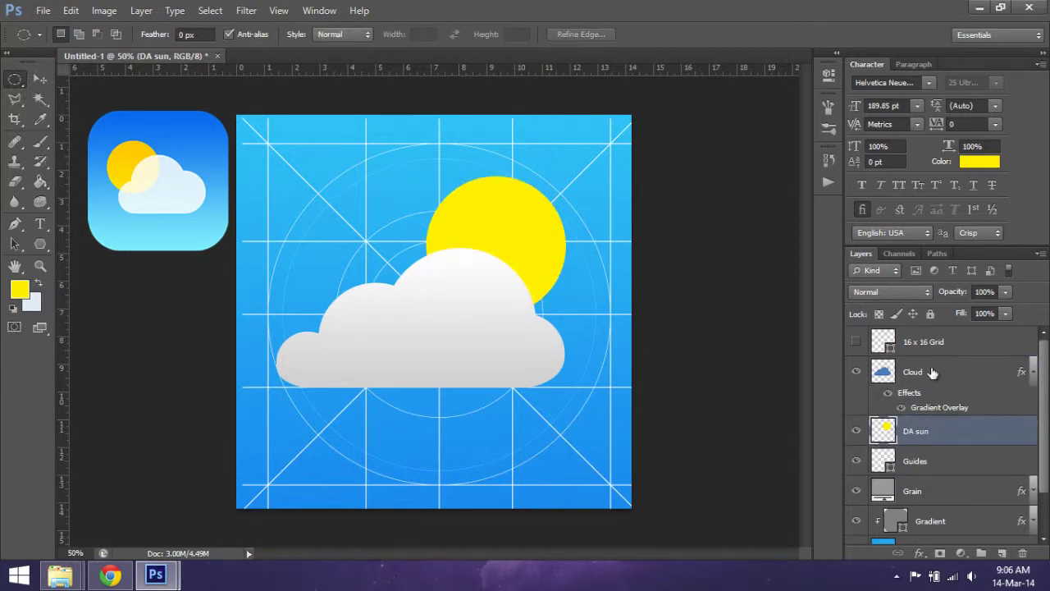
# Step: Add a Gradient Overlay layer style to the DA sun layer
pyautogui.rightClick(932, 374)
pyautogui.press('Escape')
pyautogui.rightClick(958, 423)
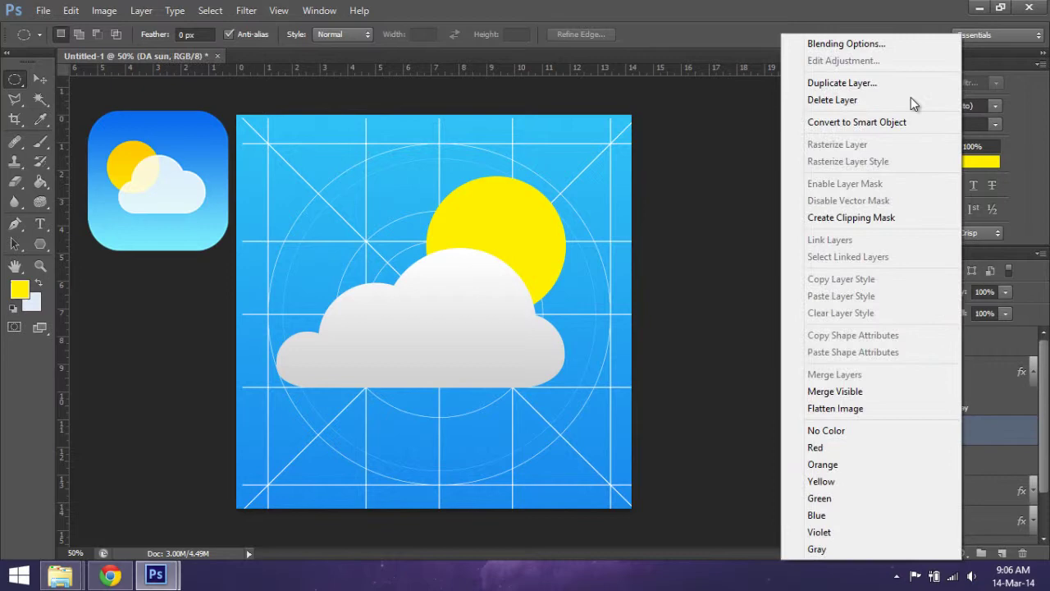
pyautogui.click(845, 44)
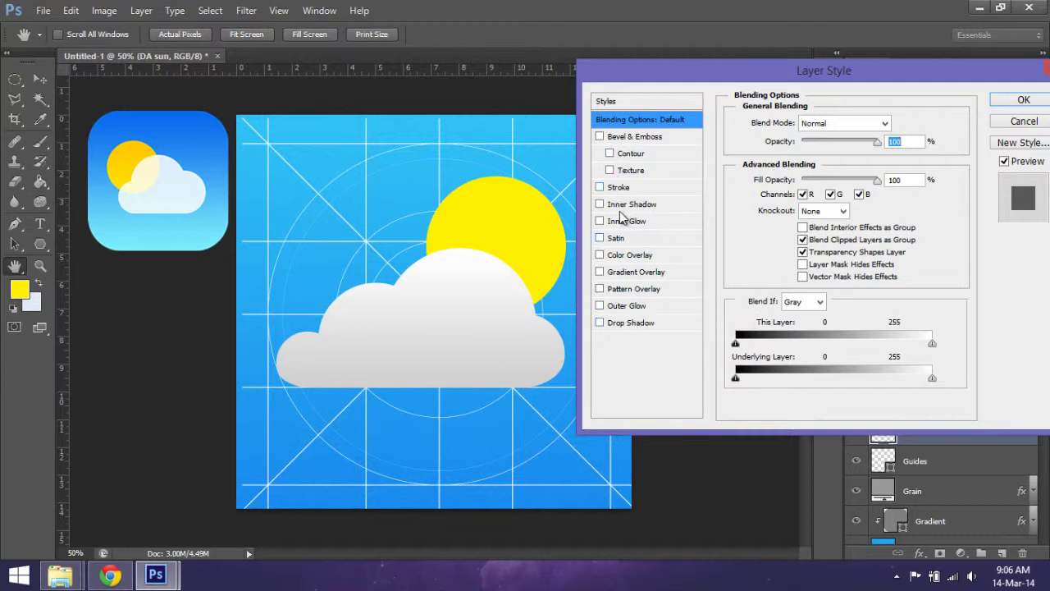
pyautogui.click(632, 275)
pyautogui.click(834, 159)
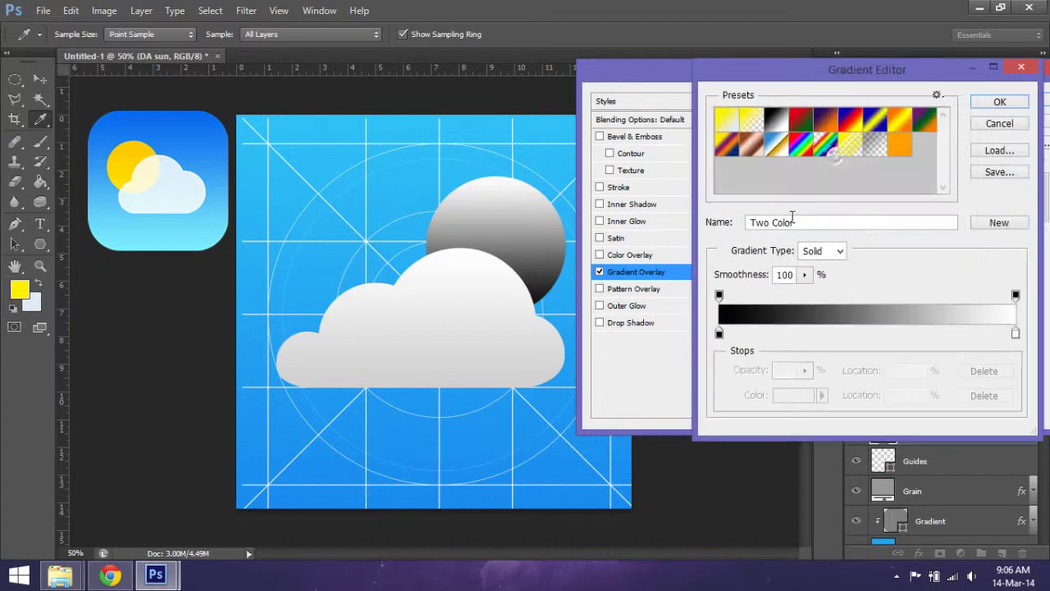
# Step: Set the gradient's left stop to orange-yellow ffc000 and its right stop to bright yellow
pyautogui.click(719, 333)
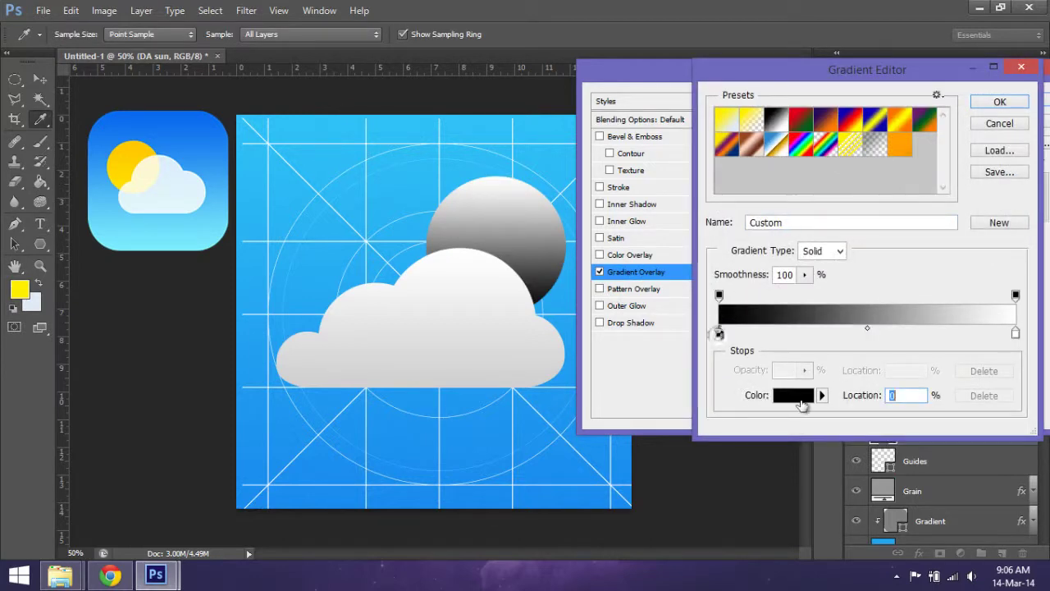
pyautogui.click(793, 394)
pyautogui.click(799, 326)
pyautogui.moveTo(747, 302); pyautogui.dragTo(744, 276)
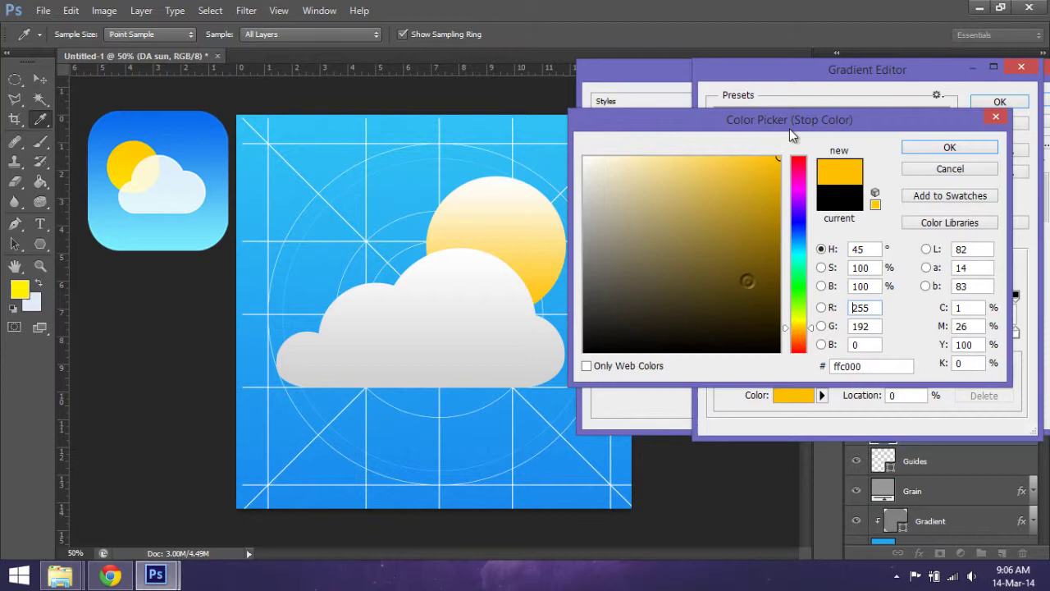
pyautogui.click(946, 147)
pyautogui.click(1016, 333)
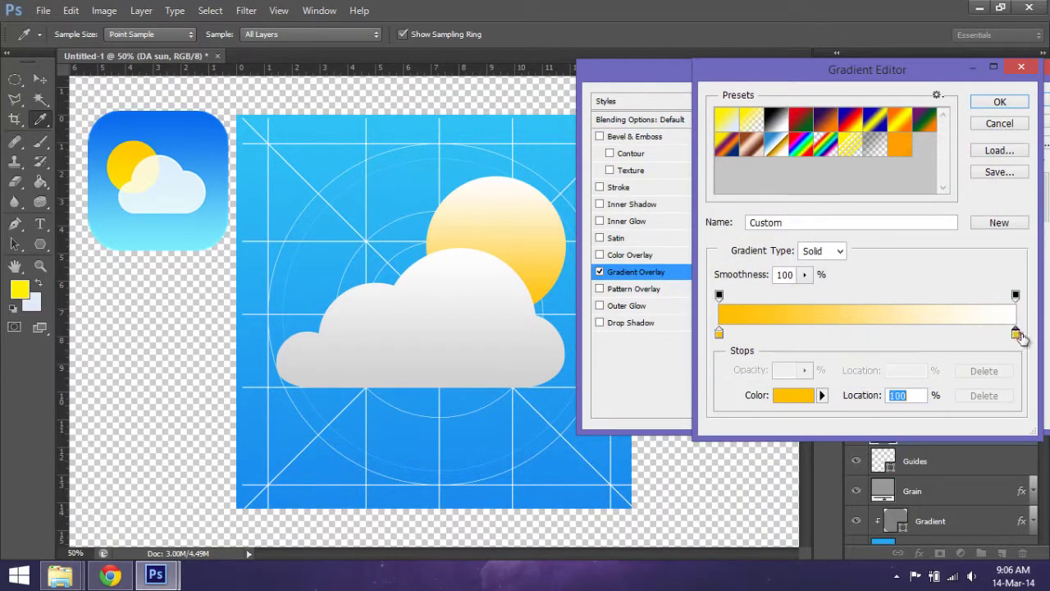
pyautogui.click(792, 395)
pyautogui.click(773, 156)
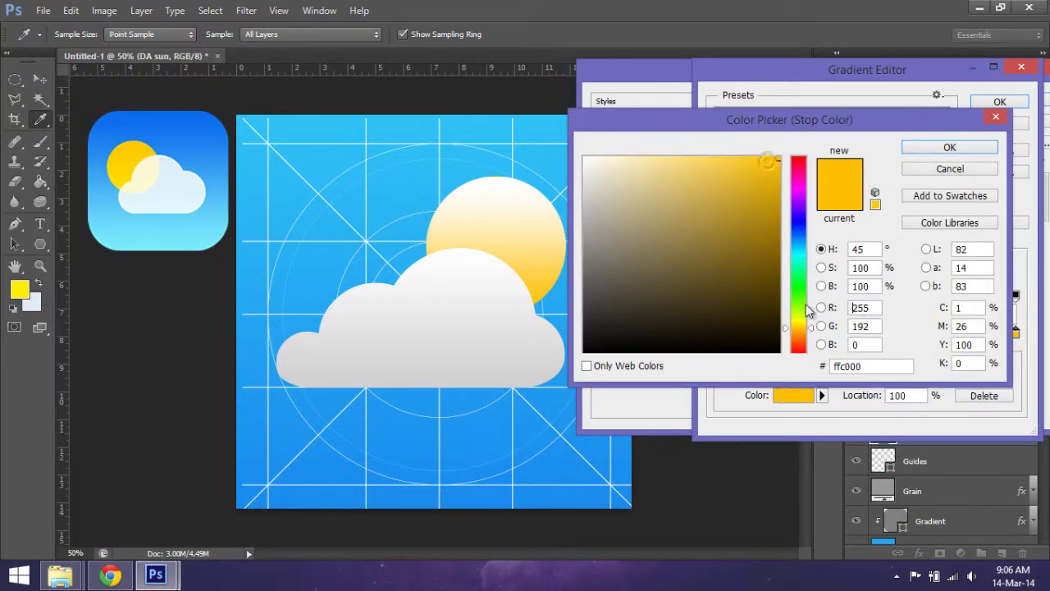
pyautogui.moveTo(808, 328); pyautogui.dragTo(812, 320)
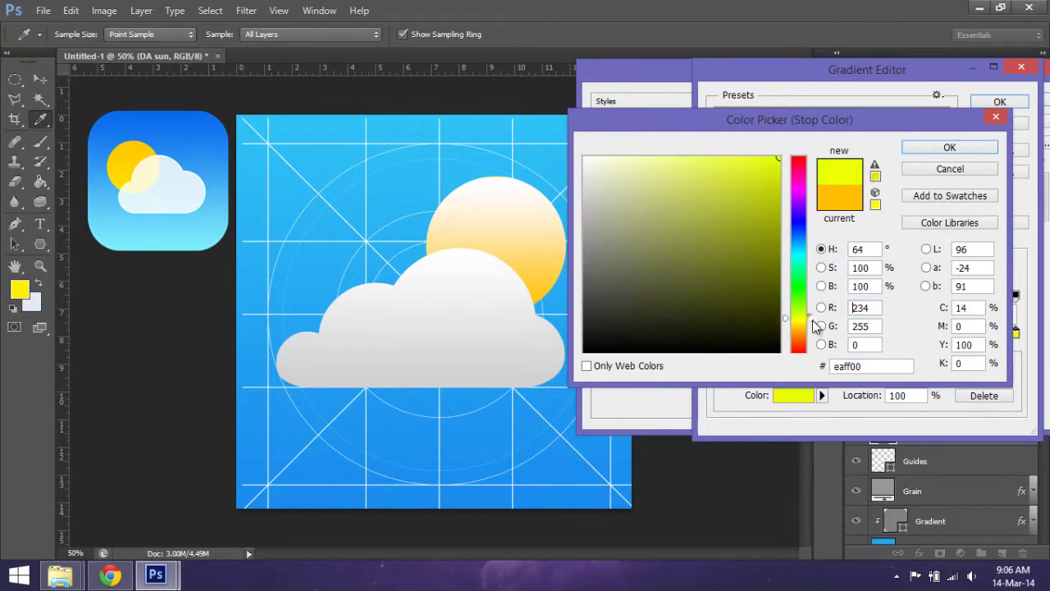
pyautogui.click(816, 326)
pyautogui.click(950, 147)
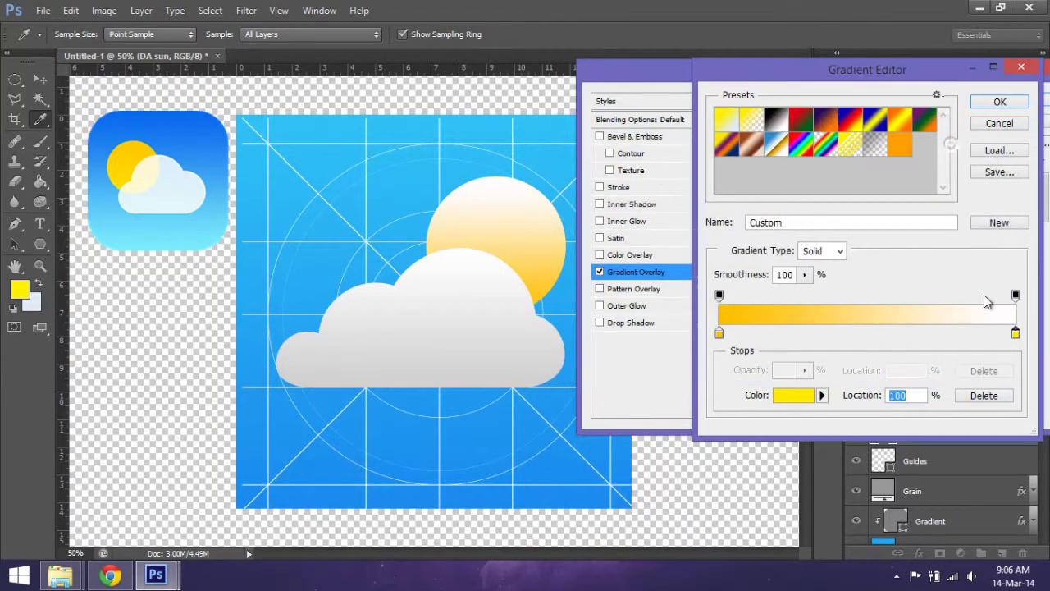
# Step: Remove the extra gradient stops, keep the original orange-yellow left stop, and accept the gradient
pyautogui.click(1002, 333)
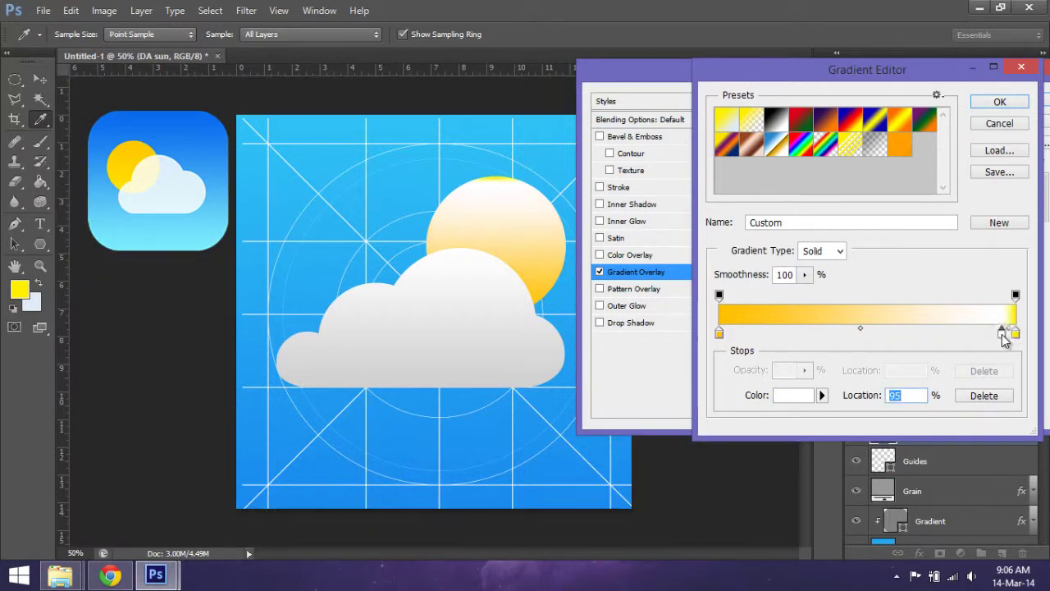
pyautogui.click(984, 395)
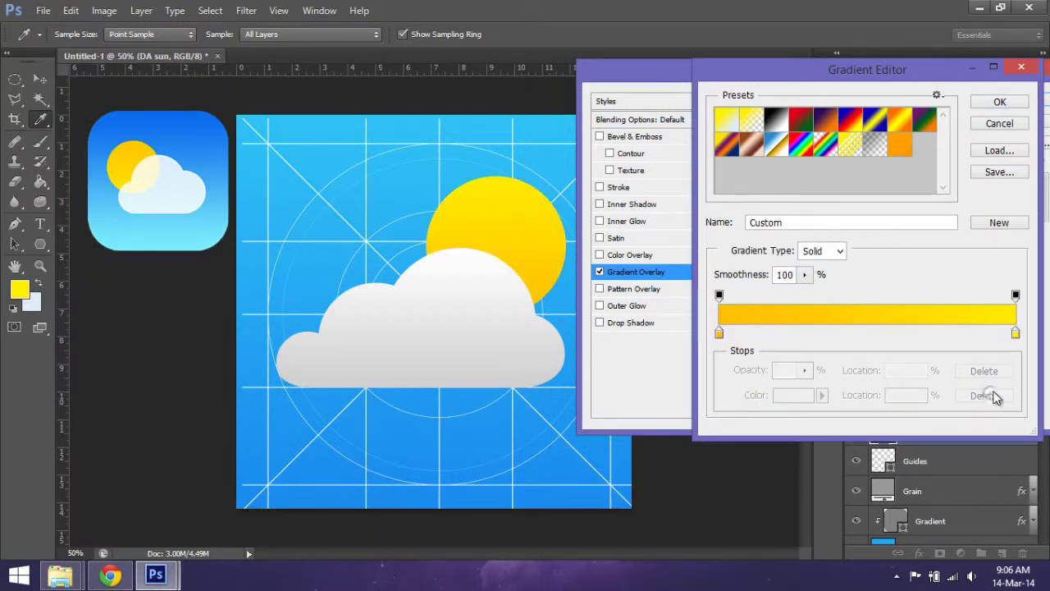
pyautogui.click(725, 334)
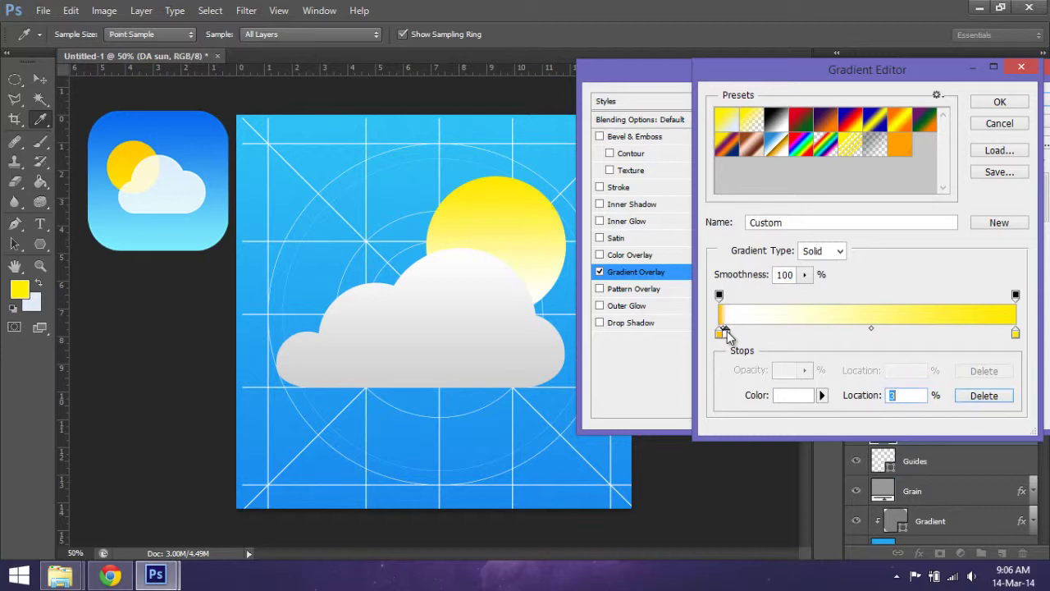
pyautogui.press('BackSpace')
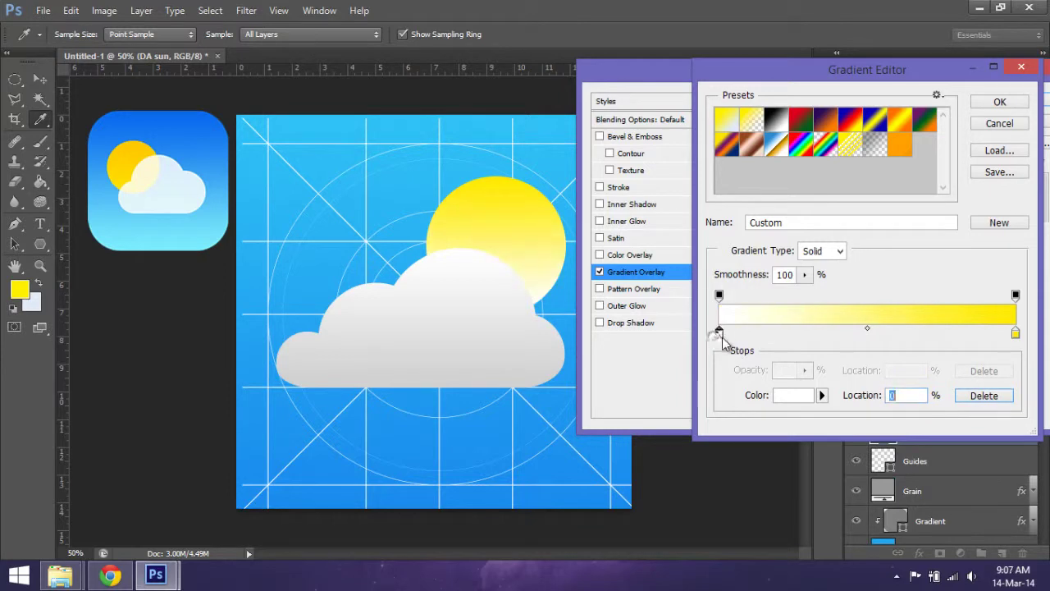
pyautogui.click(719, 333)
pyautogui.click(769, 391)
pyautogui.moveTo(615, 206); pyautogui.dragTo(778, 192)
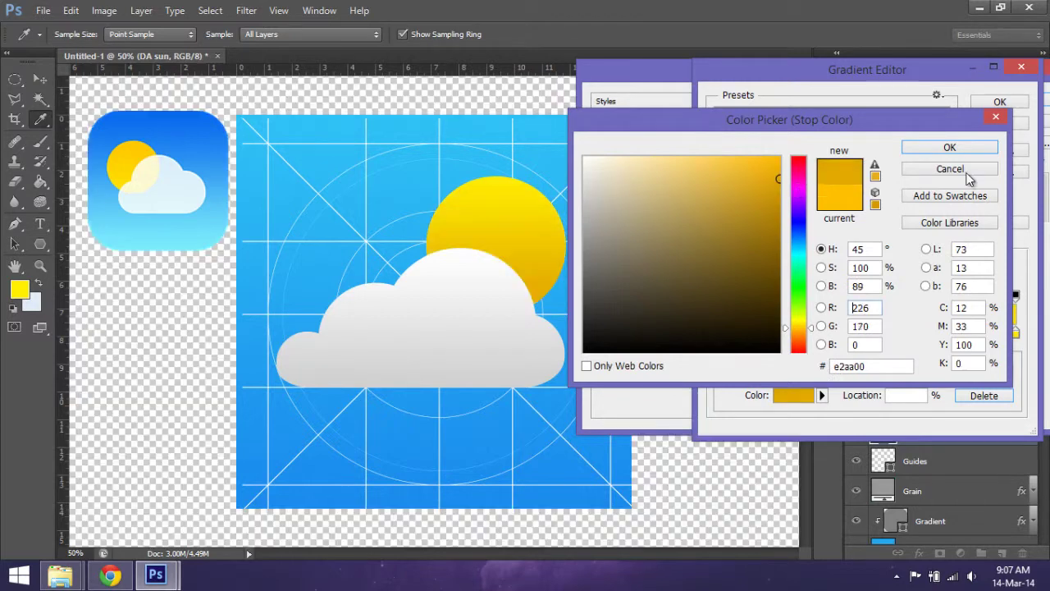
pyautogui.click(951, 168)
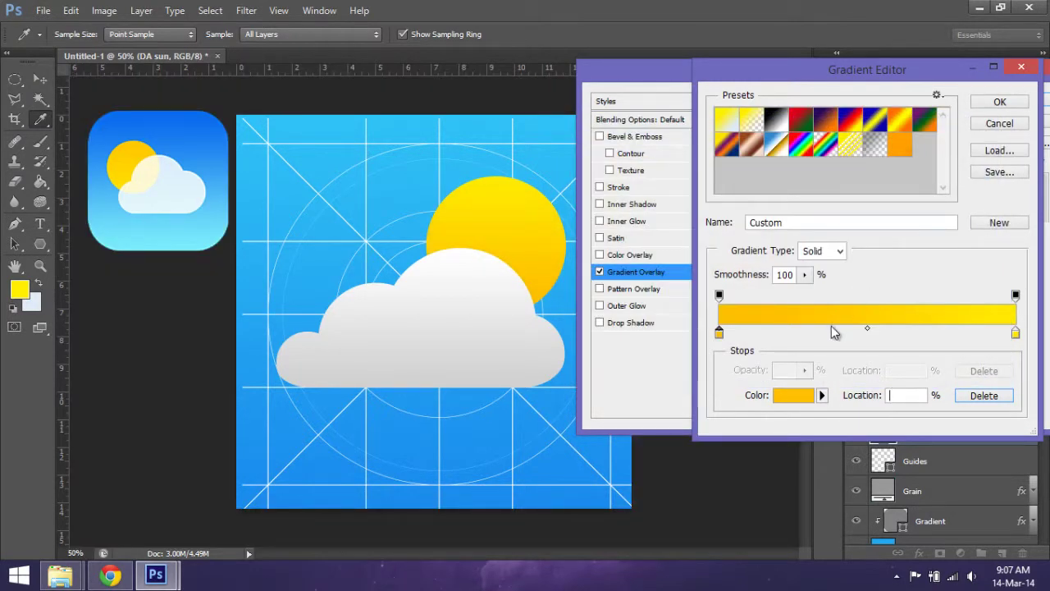
pyautogui.click(995, 103)
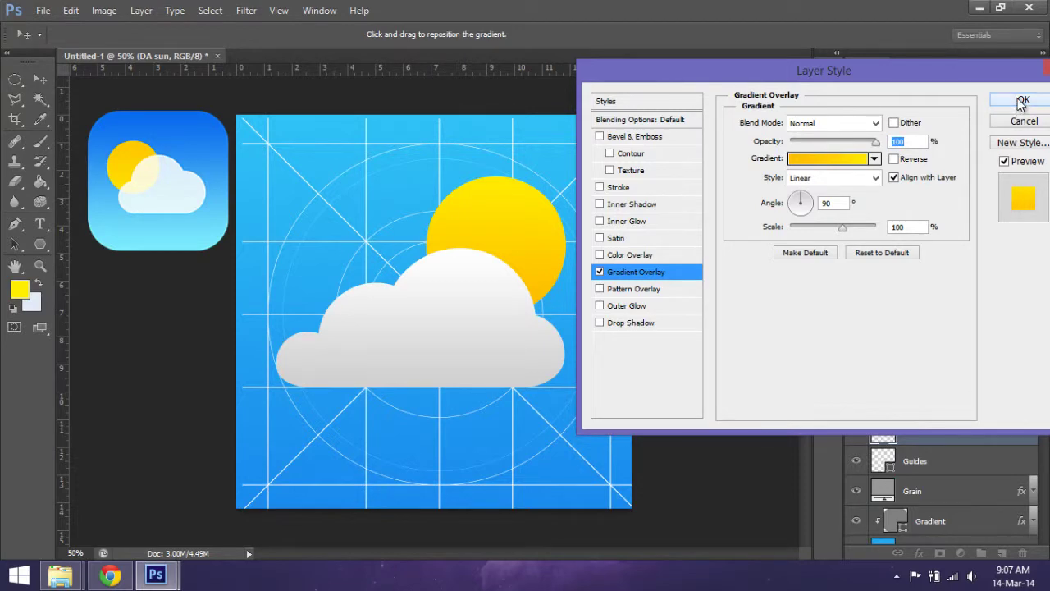
# Step: Apply the DA sun's gradient overlay style and preview the icon at smaller zoom
pyautogui.click(1022, 100)
pyautogui.hotkey('ctrl', '-')
pyautogui.hotkey('ctrl', '-')
pyautogui.hotkey('ctrl', '-')
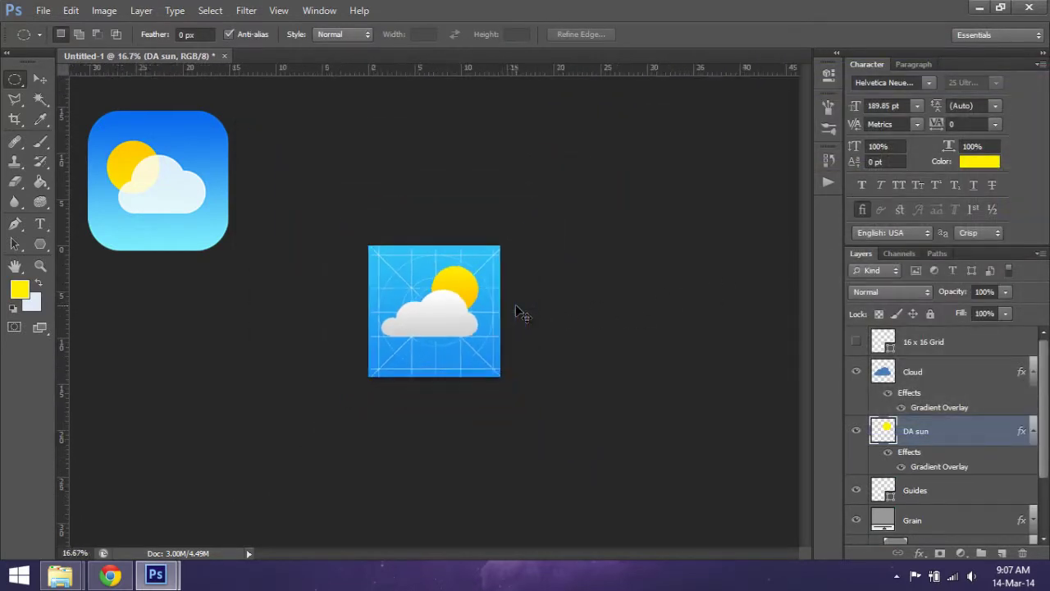
pyautogui.hotkey('ctrl', '+')
pyautogui.hotkey('ctrl', '+')
pyautogui.hotkey('ctrl', '+')
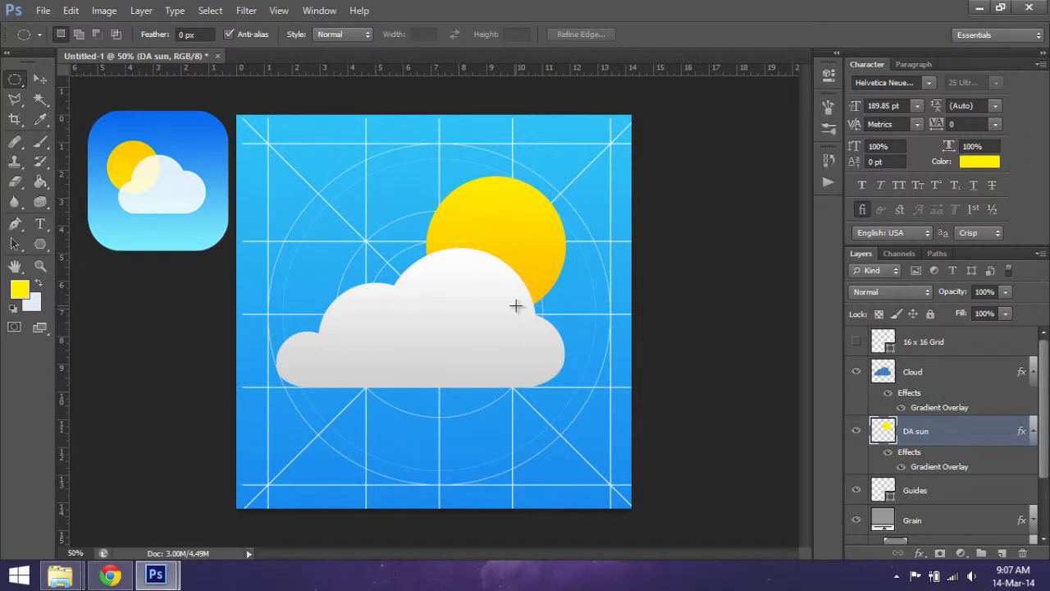
# Step: Lower the Cloud layer's opacity to 91% so the sun shows faintly through
pyautogui.click(926, 375)
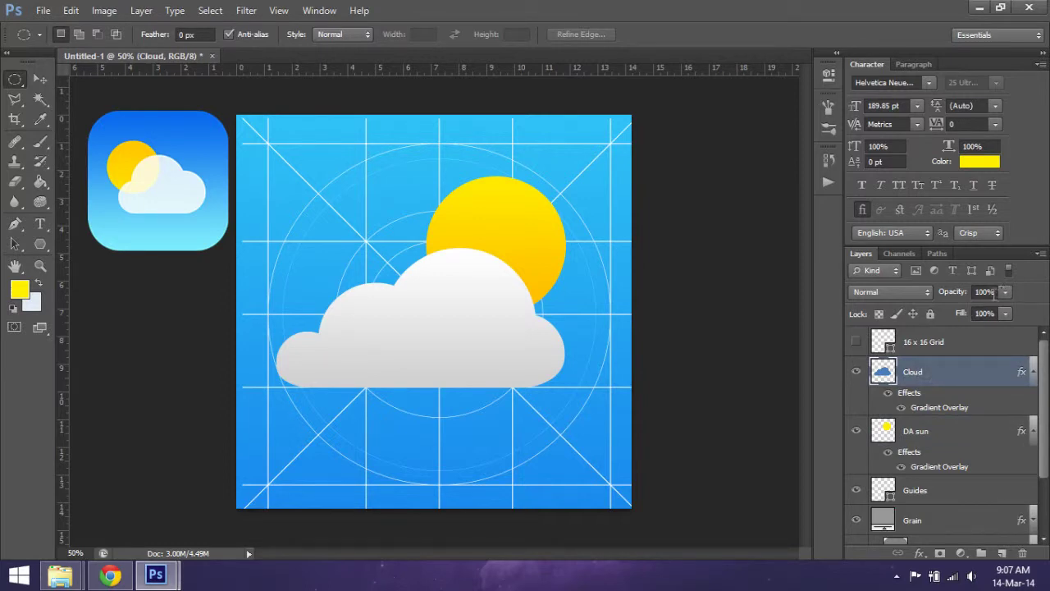
pyautogui.click(1004, 292)
pyautogui.click(989, 312)
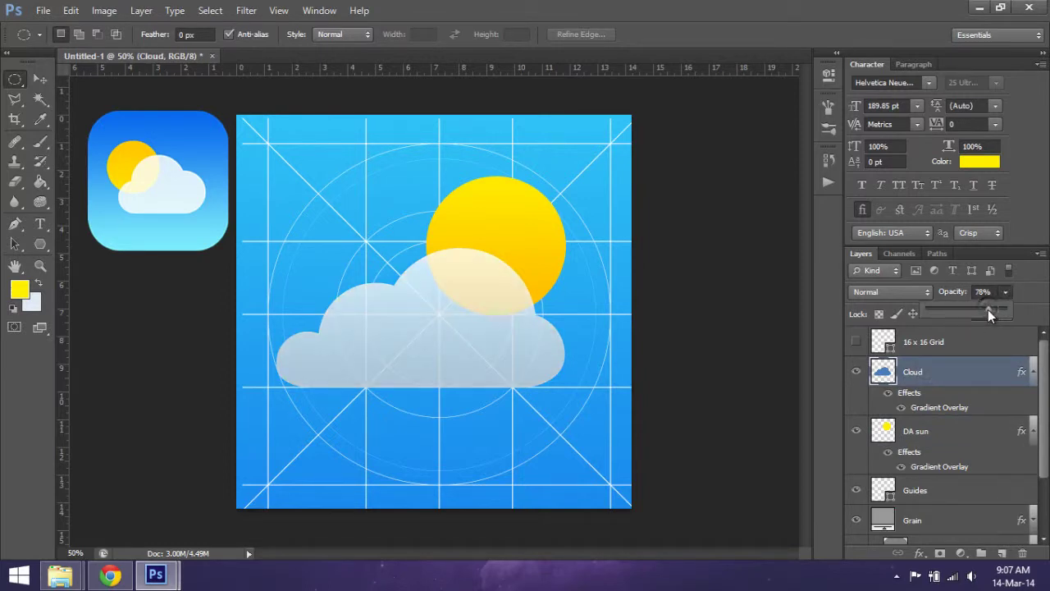
pyautogui.moveTo(988, 312); pyautogui.dragTo(1000, 312)
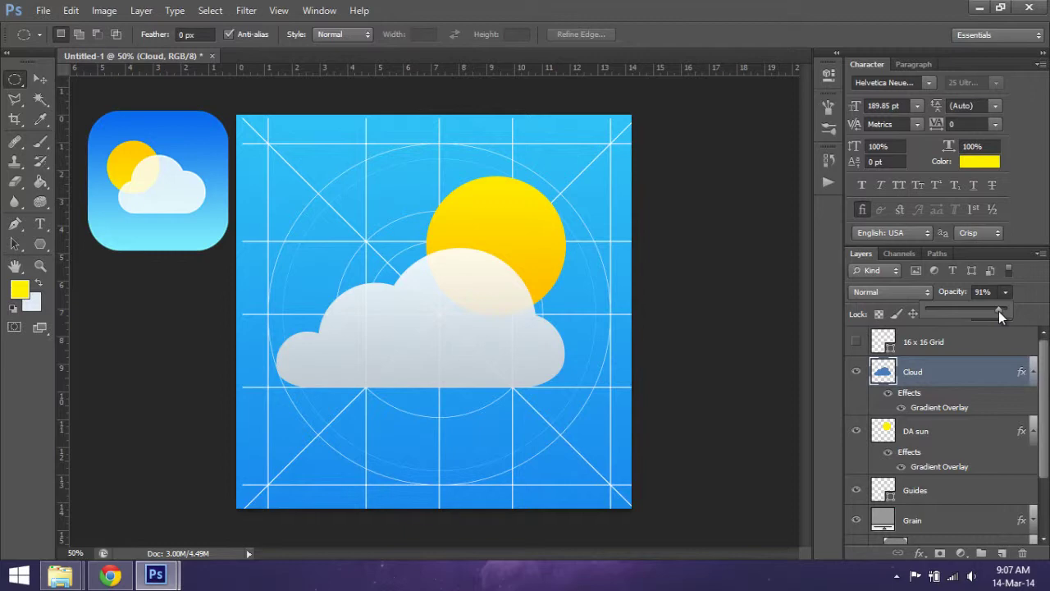
pyautogui.moveTo(999, 311); pyautogui.dragTo(998, 313)
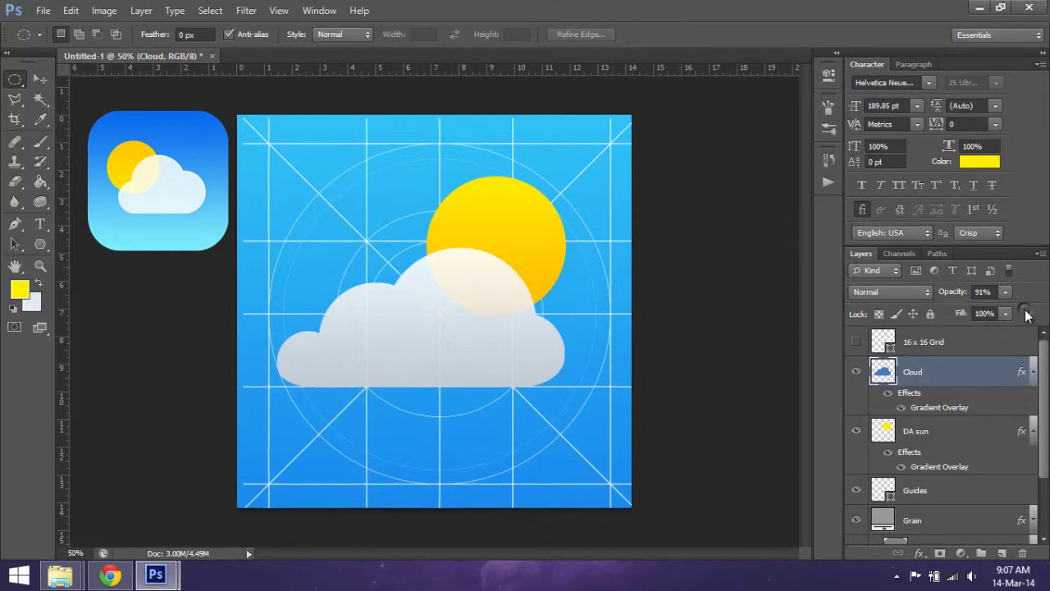
pyautogui.hotkey('ctrl', '-')
pyautogui.hotkey('ctrl', '-')
pyautogui.hotkey('ctrl', '+')
pyautogui.hotkey('ctrl', '+')
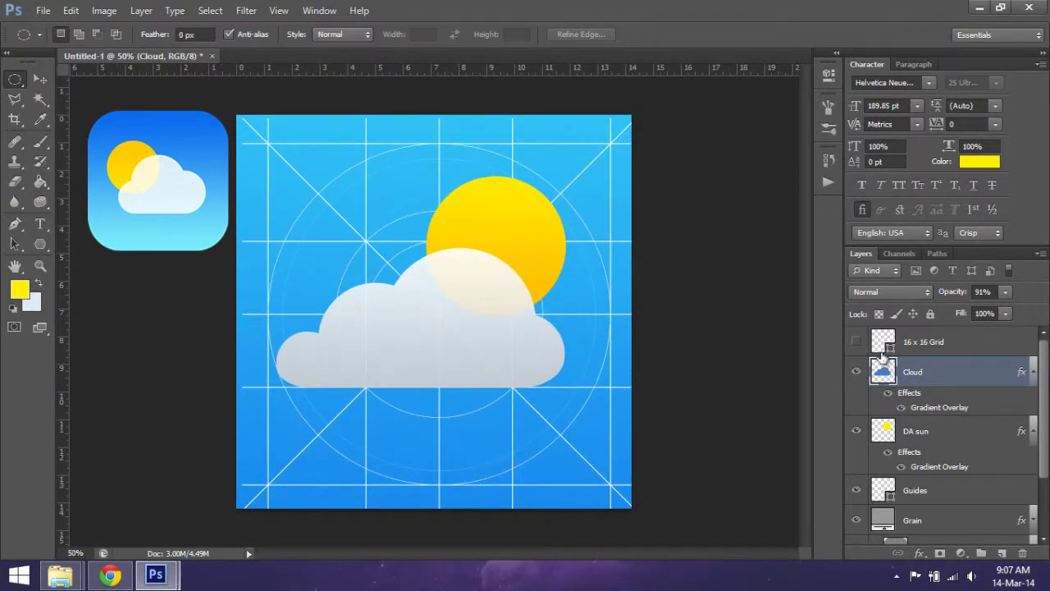
pyautogui.scroll(-3, 871, 367)
pyautogui.moveTo(911, 403); pyautogui.dragTo(917, 318)
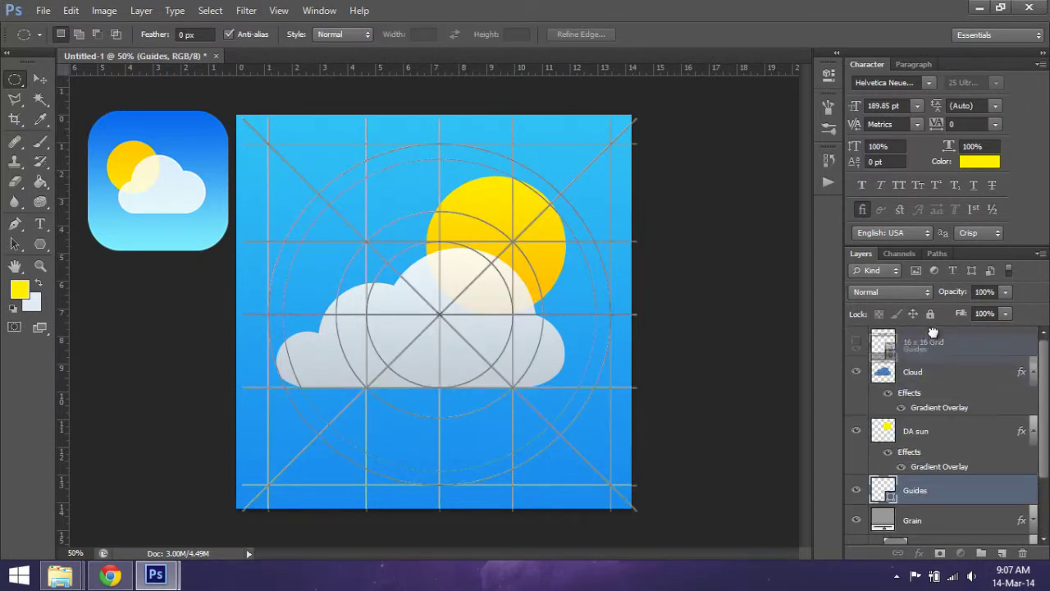
# Step: Hide the Guides layer so the canvas shows a clean sun-and-cloud icon
pyautogui.click(856, 342)
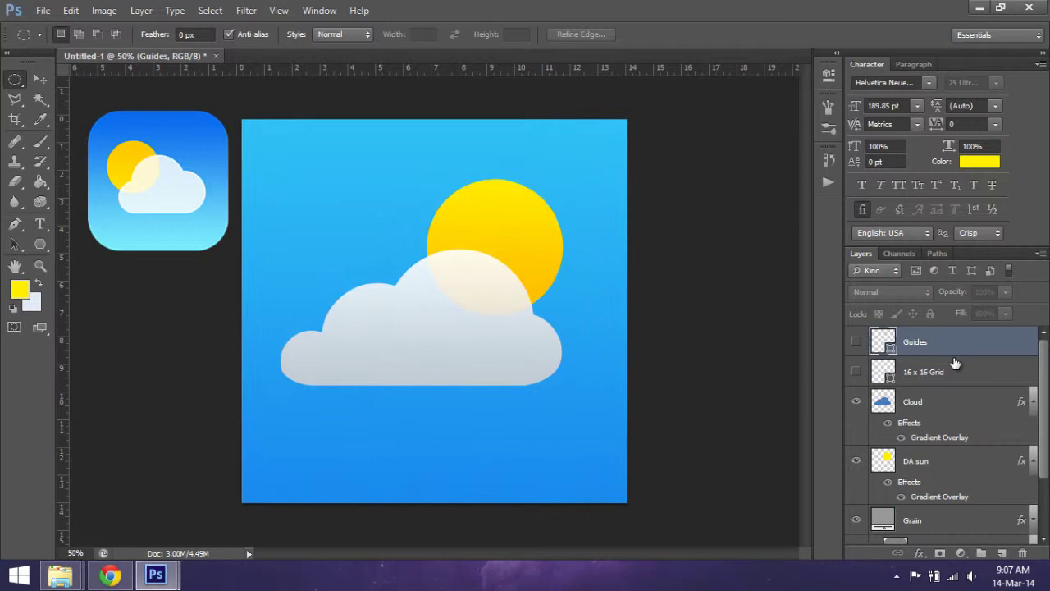
pyautogui.hotkey('ctrl', '-')
pyautogui.hotkey('ctrl', '-')
pyautogui.hotkey('ctrl', '+')
pyautogui.hotkey('ctrl', '+')
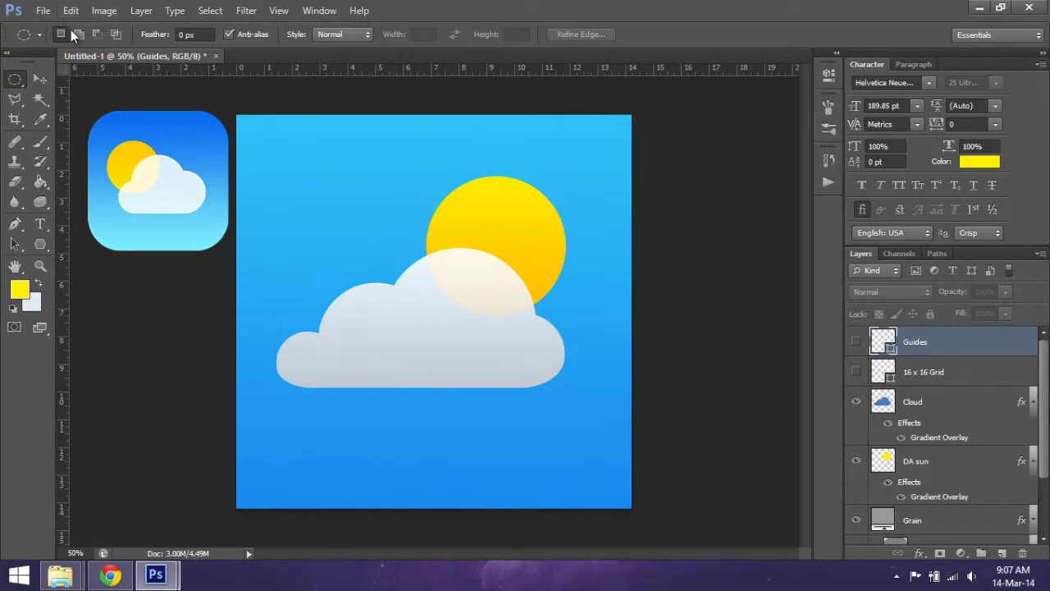
pyautogui.scroll(-3, 974, 380)
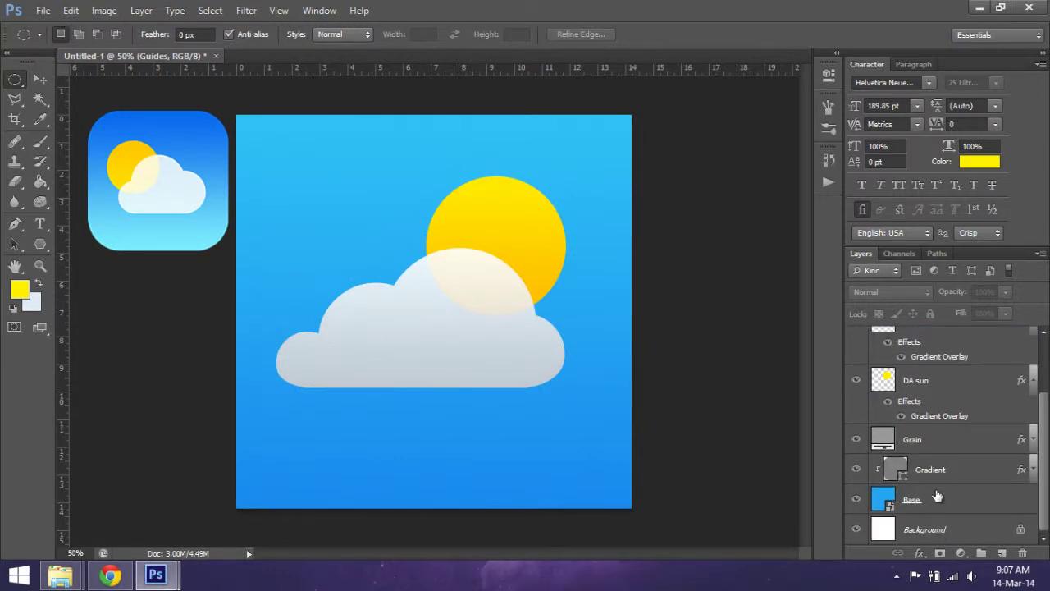
# Step: Duplicate the Gradient layer twice, creating Gradient copy and Gradient copy 2
pyautogui.click(957, 447)
pyautogui.click(959, 486)
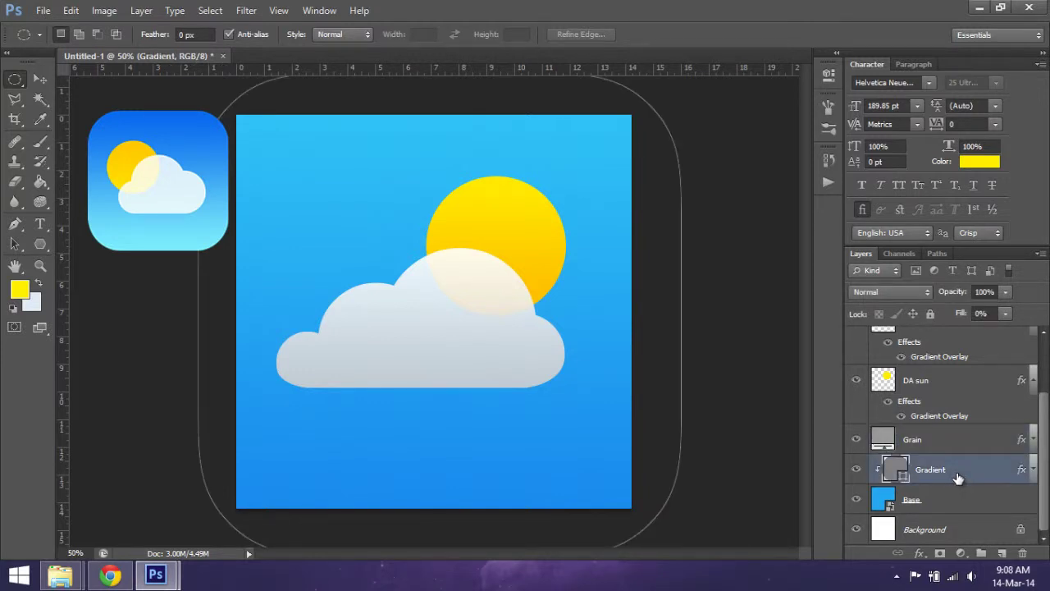
pyautogui.hotkey('ctrl', 'j')
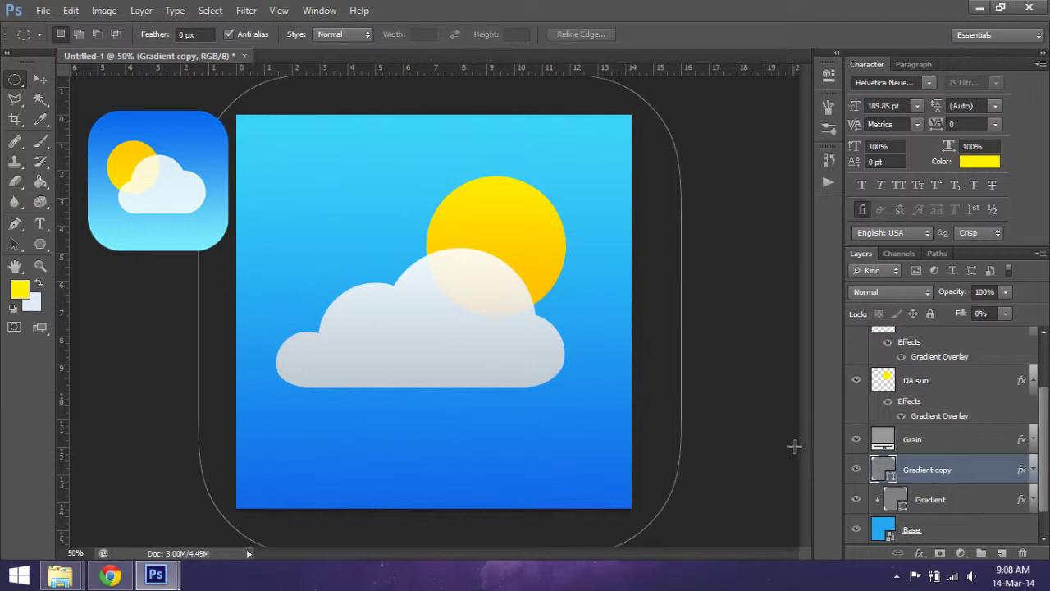
pyautogui.hotkey('ctrl', '-')
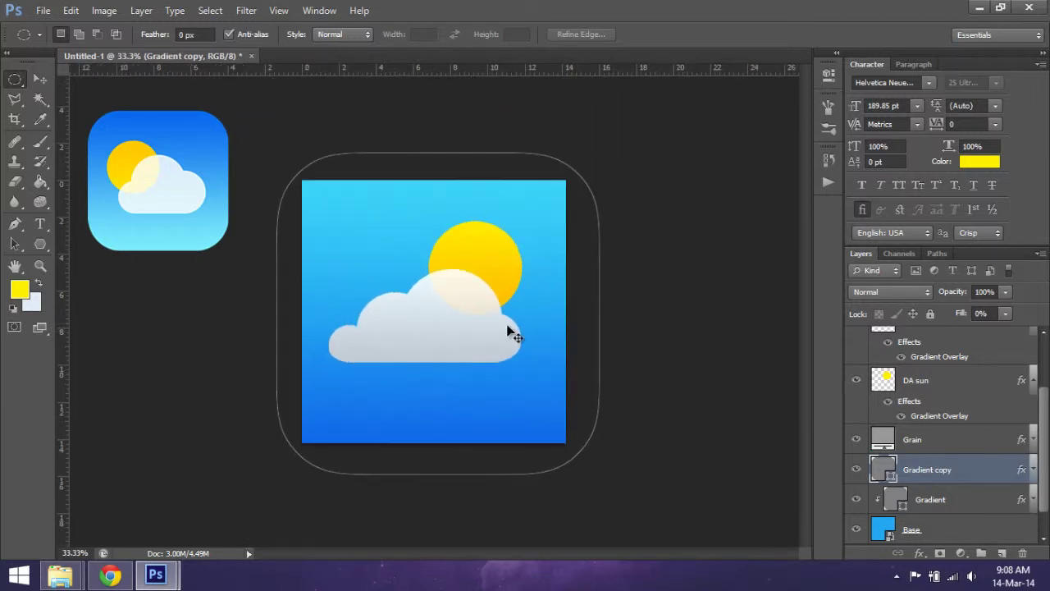
pyautogui.click(856, 473)
pyautogui.click(856, 473)
pyautogui.hotkey('ctrl', 'j')
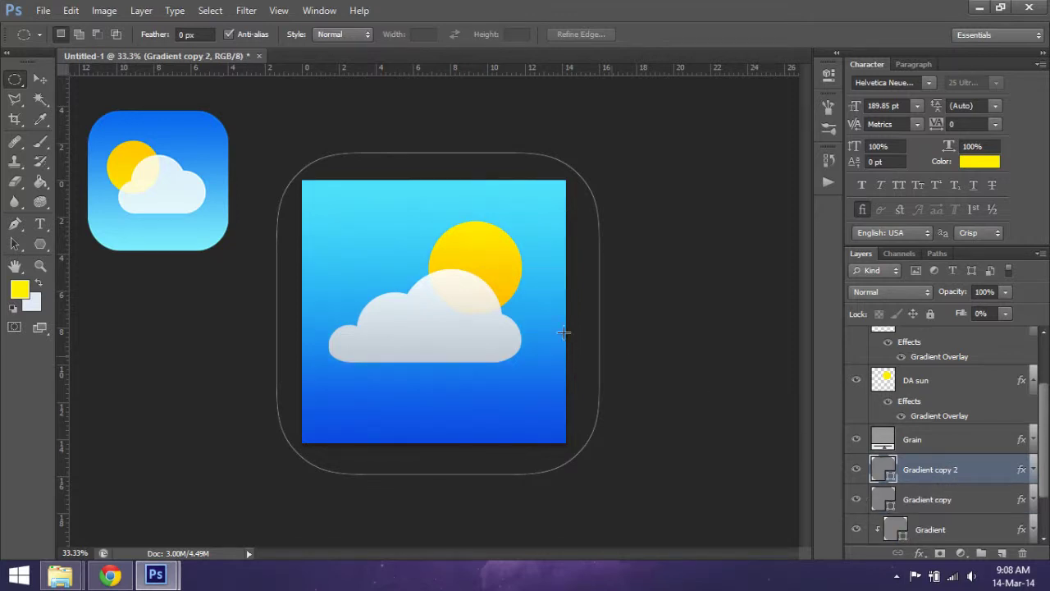
# Step: Free-transform the rounded-rectangle path so it fills the icon square
pyautogui.rightClick(508, 293)
pyautogui.click(570, 434)
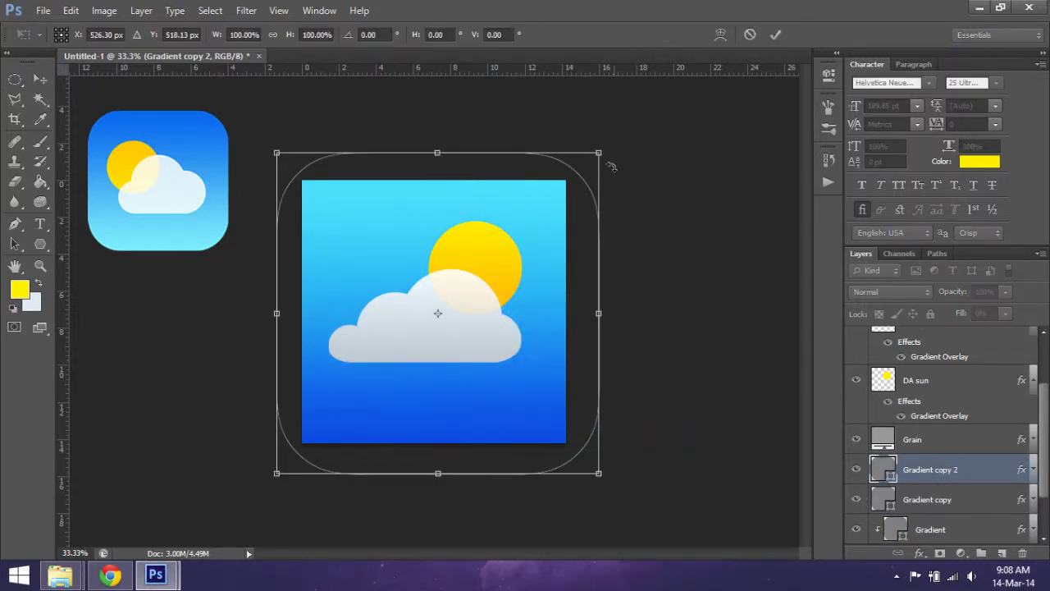
pyautogui.moveTo(585, 156); pyautogui.dragTo(492, 251)
pyautogui.moveTo(356, 312); pyautogui.dragTo(381, 237)
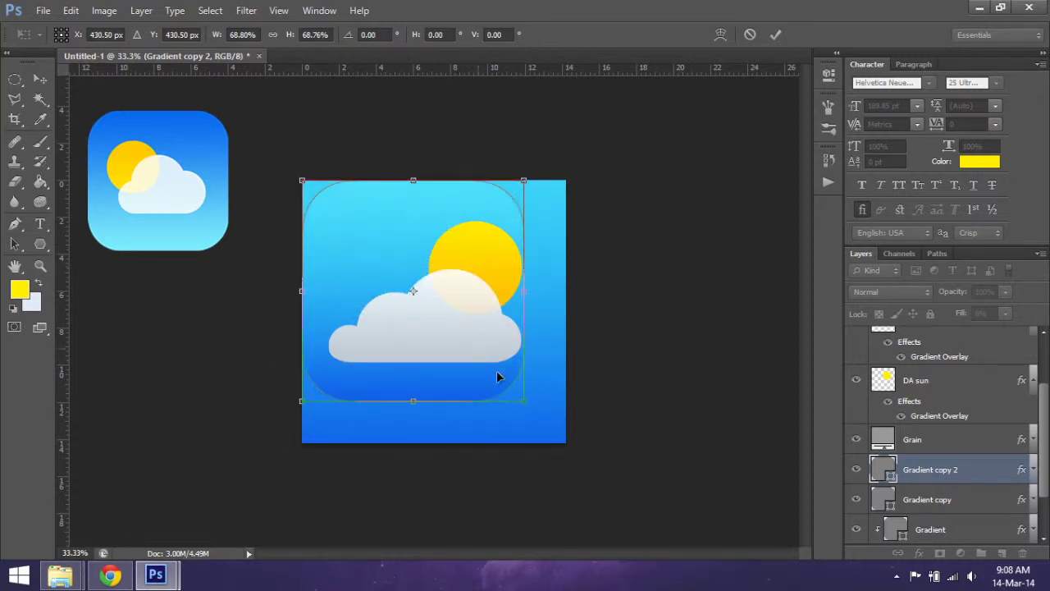
pyautogui.moveTo(533, 408); pyautogui.dragTo(572, 436)
pyautogui.press('Return')
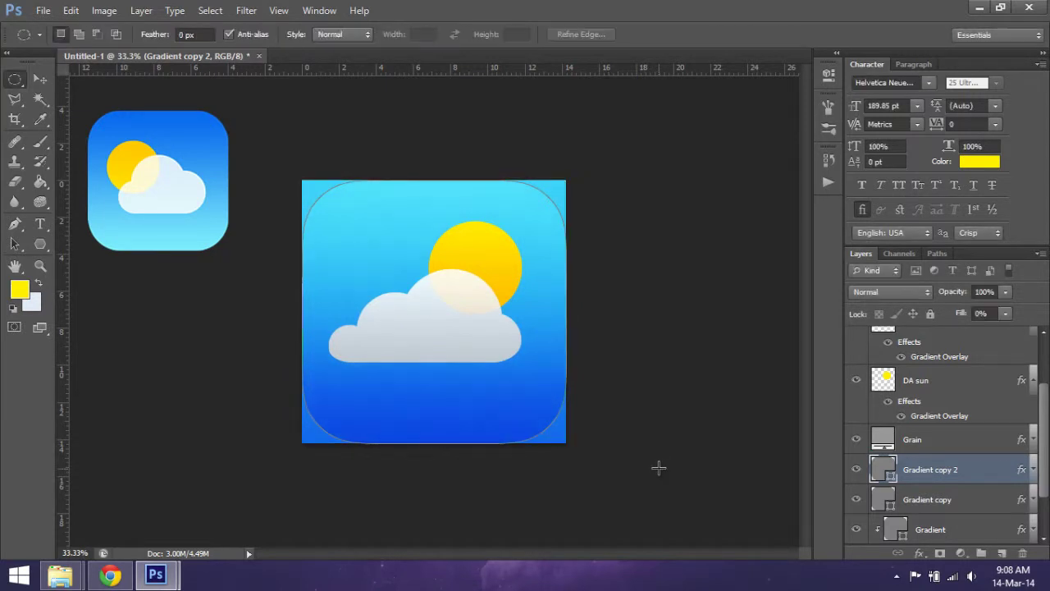
# Step: Convert Gradient copy 2 to a smart object, move it below Base, and clip Base to it
pyautogui.rightClick(930, 468)
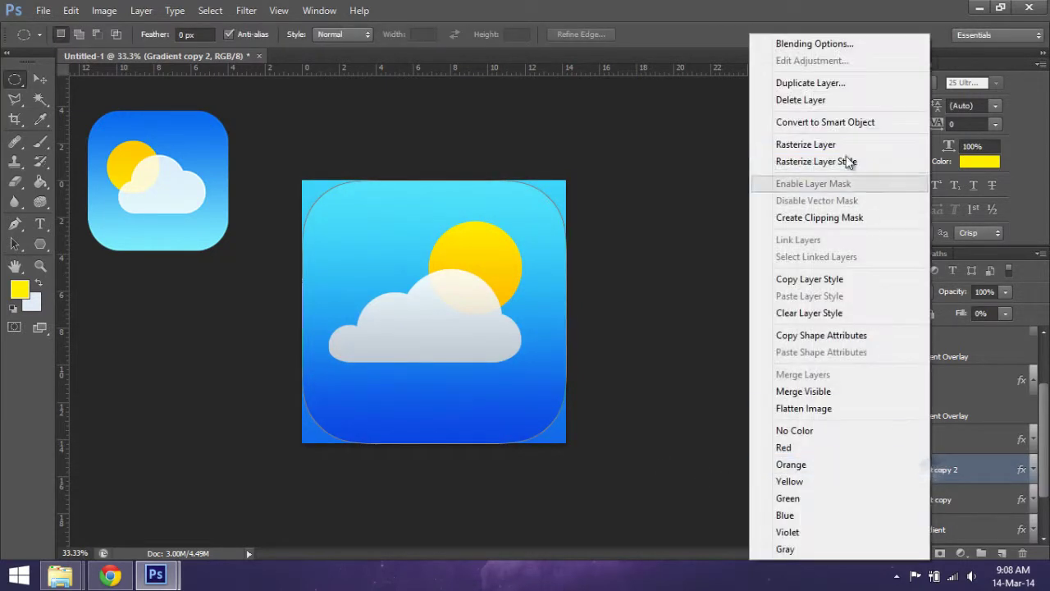
pyautogui.click(846, 122)
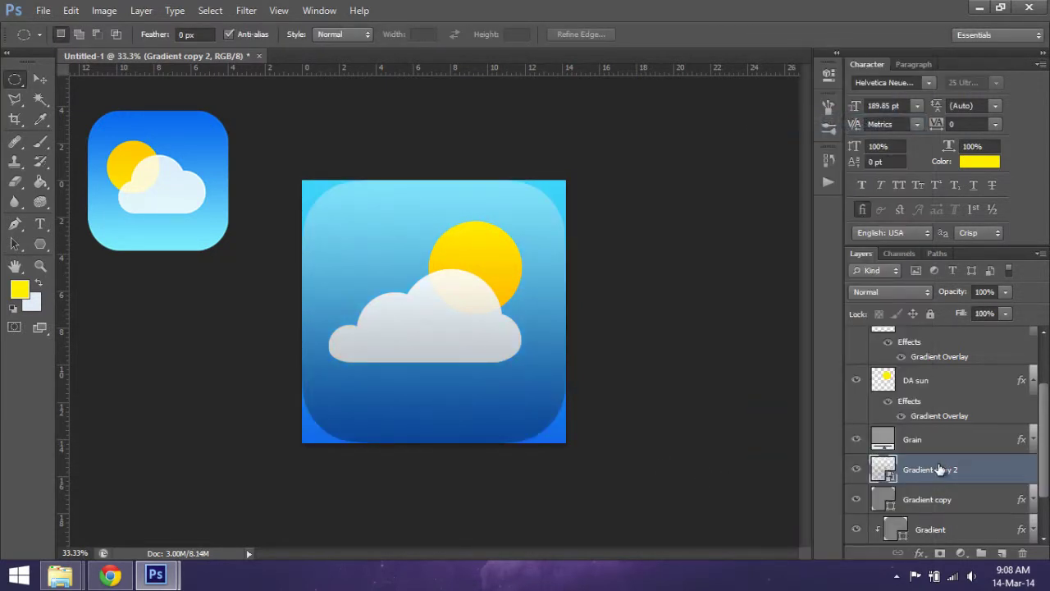
pyautogui.scroll(-2, 936, 475)
pyautogui.scroll(1, 933, 469)
pyautogui.scroll(-1, 931, 465)
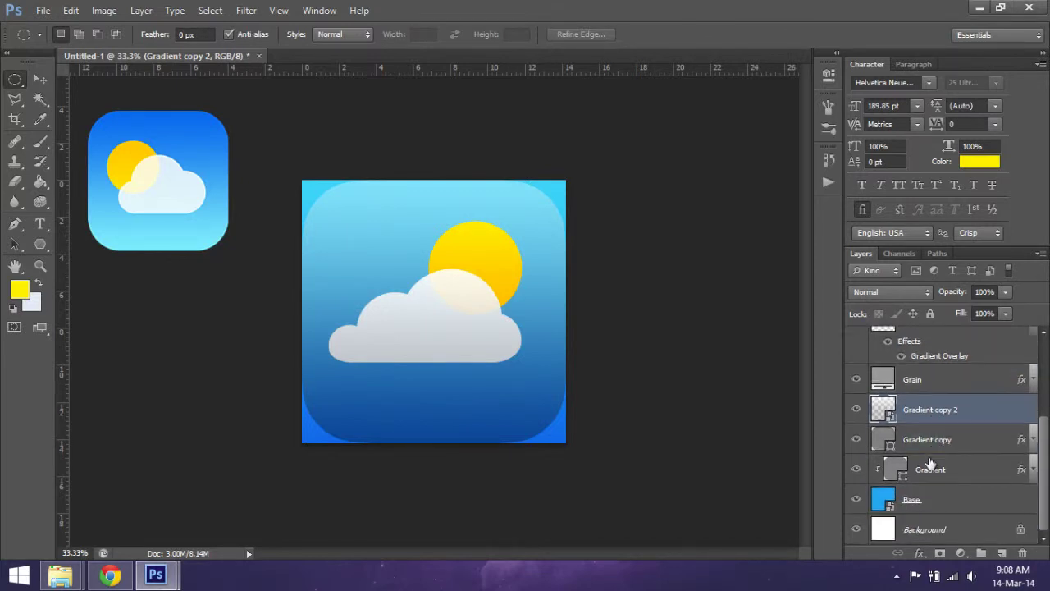
pyautogui.moveTo(935, 423); pyautogui.dragTo(926, 505)
pyautogui.rightClick(913, 468)
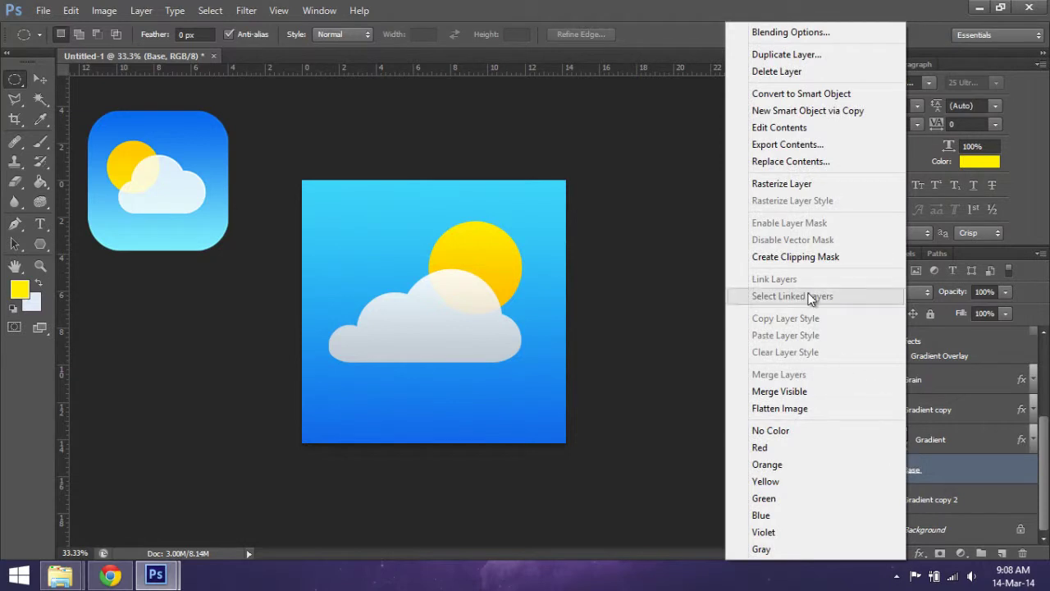
pyautogui.click(818, 260)
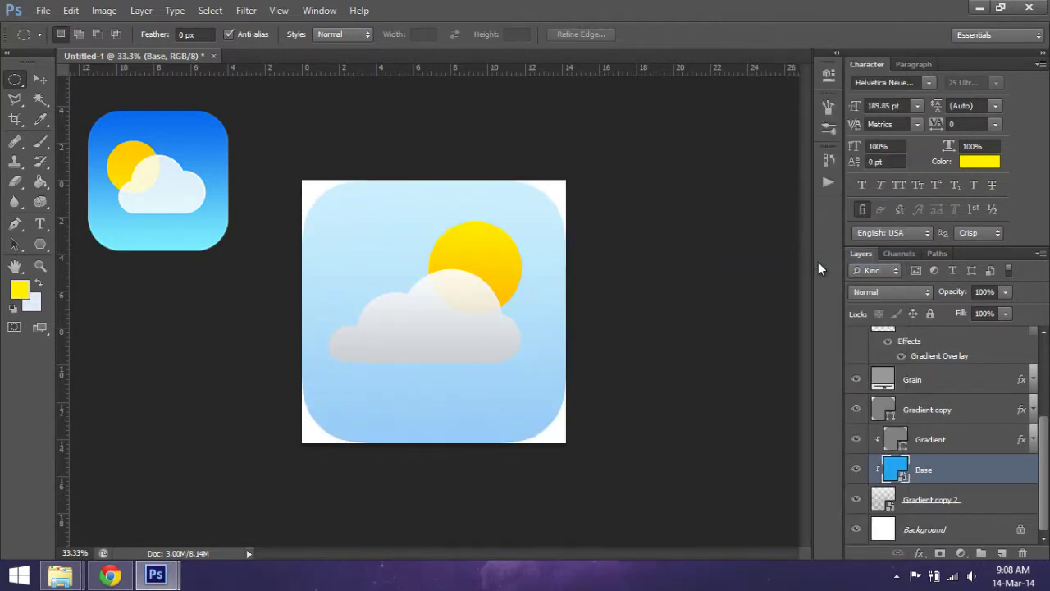
# Step: Undo Base's clipping and move Gradient copy 2 above Gradient copy
pyautogui.hotkey('ctrl', 'z')
pyautogui.click(914, 504)
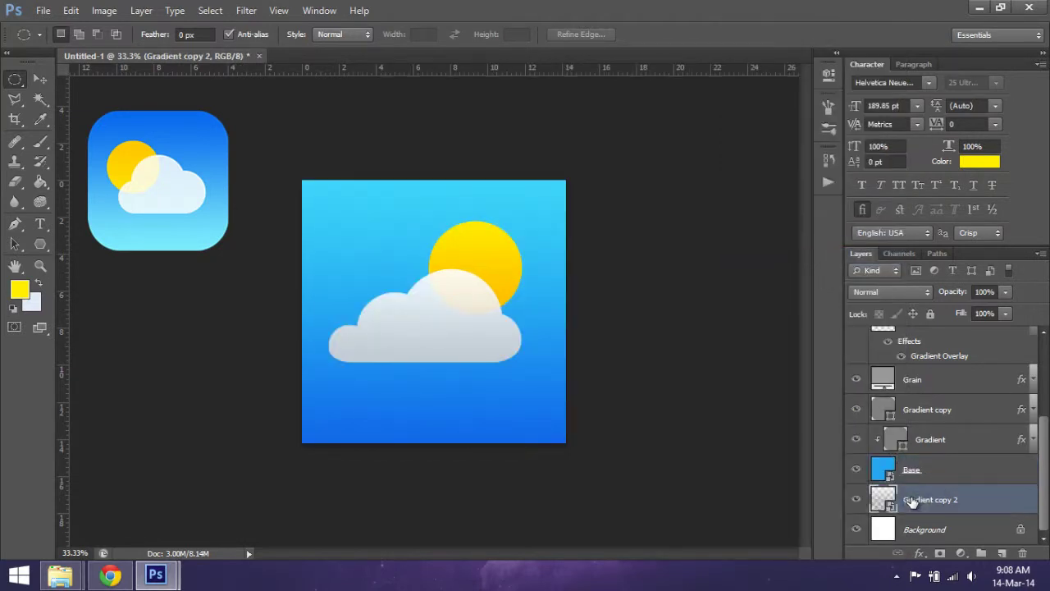
pyautogui.moveTo(913, 502); pyautogui.dragTo(912, 402)
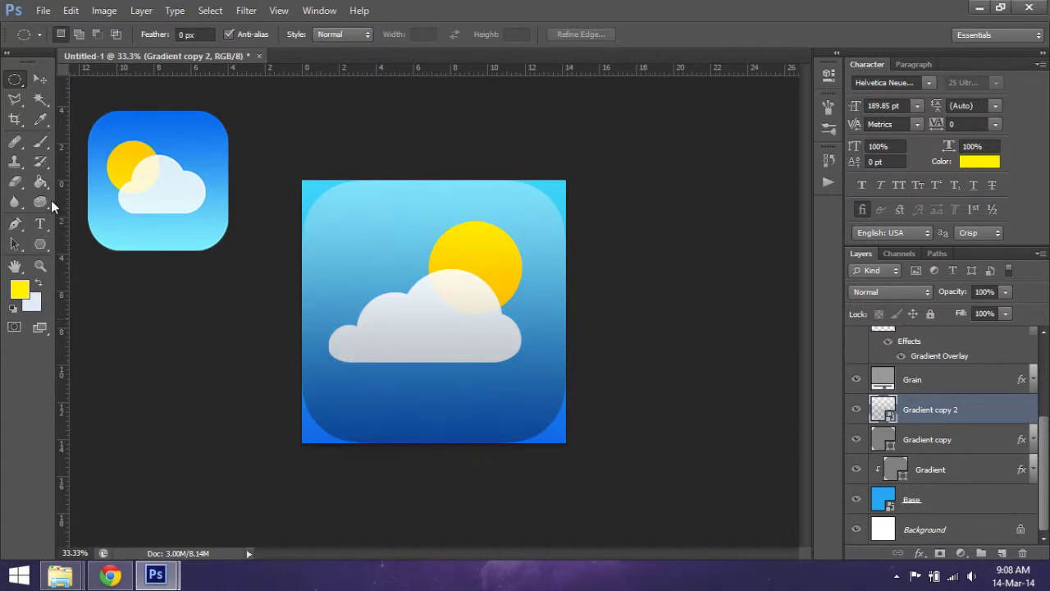
# Step: Rasterize Gradient copy 2 and fill the whole rounded shape solid yellow with the Paint Bucket
pyautogui.click(40, 182)
pyautogui.click(383, 221)
pyautogui.click(506, 236)
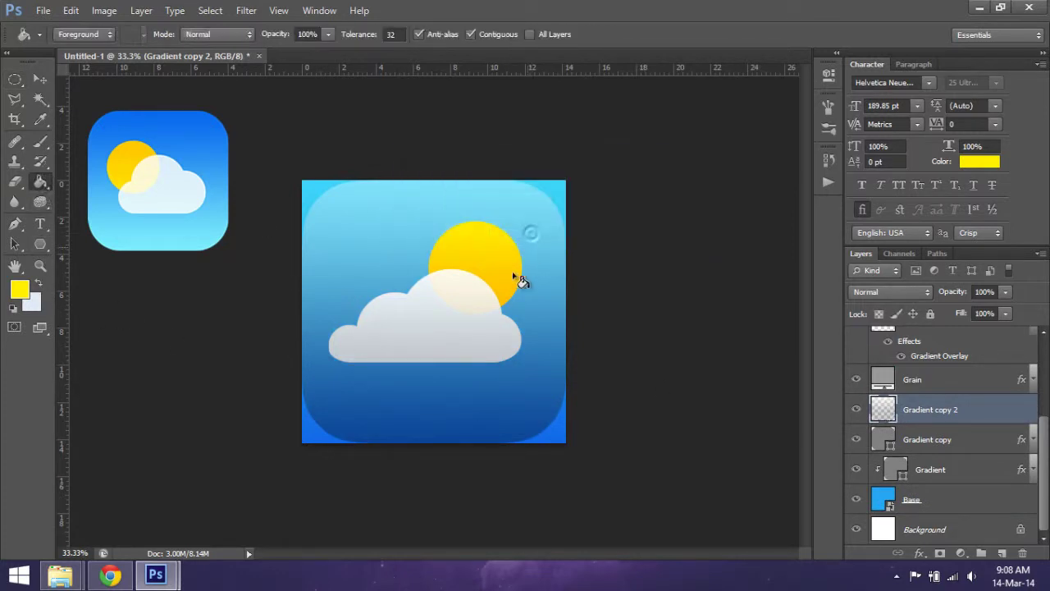
pyautogui.click(517, 279)
pyautogui.click(470, 340)
pyautogui.click(489, 378)
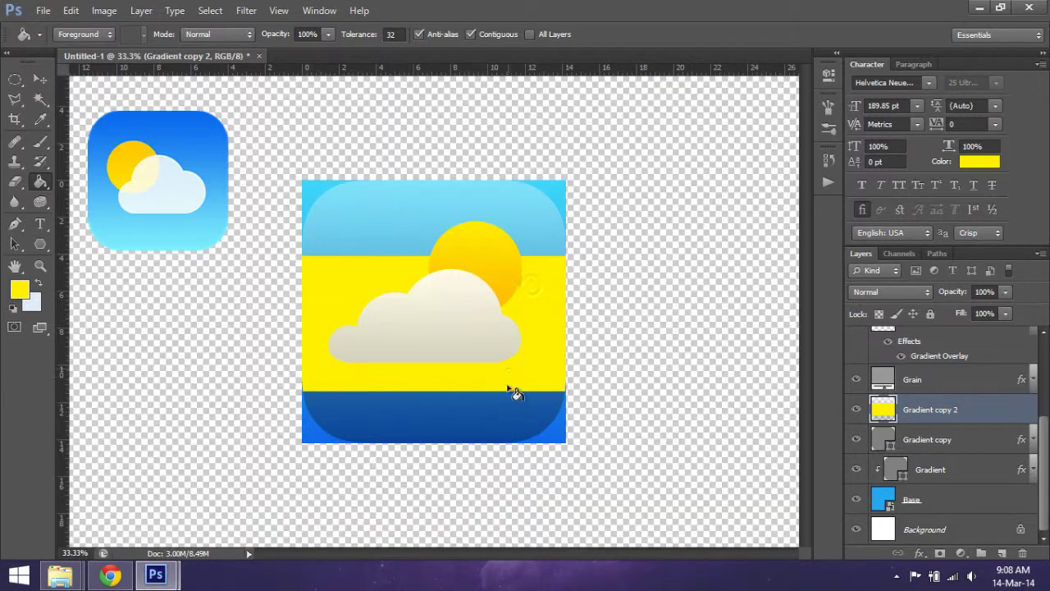
pyautogui.click(508, 413)
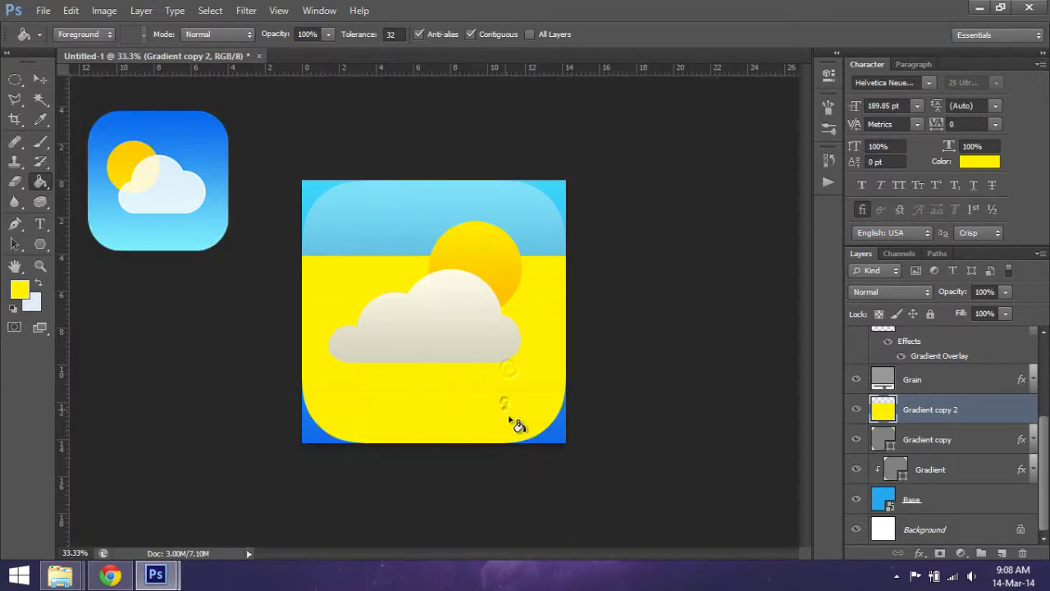
pyautogui.click(503, 240)
pyautogui.click(469, 195)
pyautogui.click(40, 98)
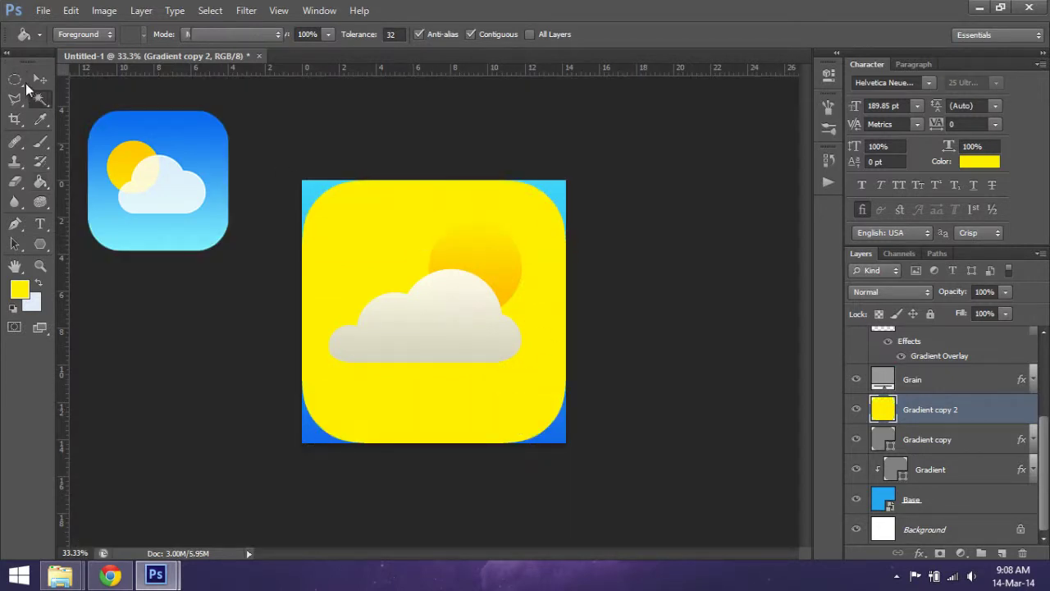
pyautogui.click(15, 78)
# Step: Move the yellow shape below Base, clip Base to it, and hide the Background layer
pyautogui.moveTo(951, 419); pyautogui.dragTo(960, 512)
pyautogui.rightClick(922, 473)
pyautogui.click(804, 374)
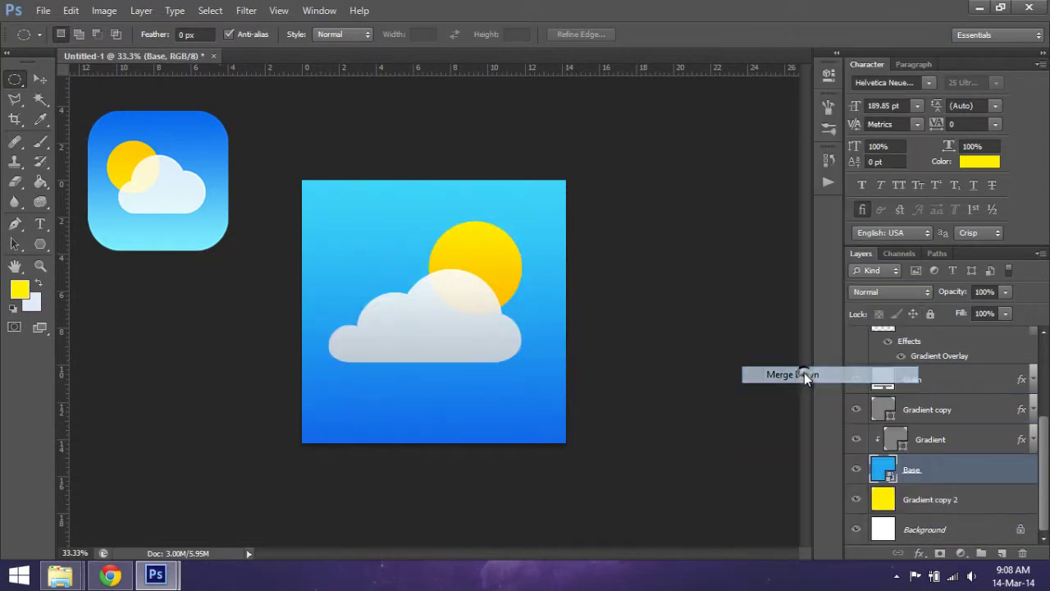
pyautogui.hotkey('ctrl', 'z')
pyautogui.rightClick(950, 492)
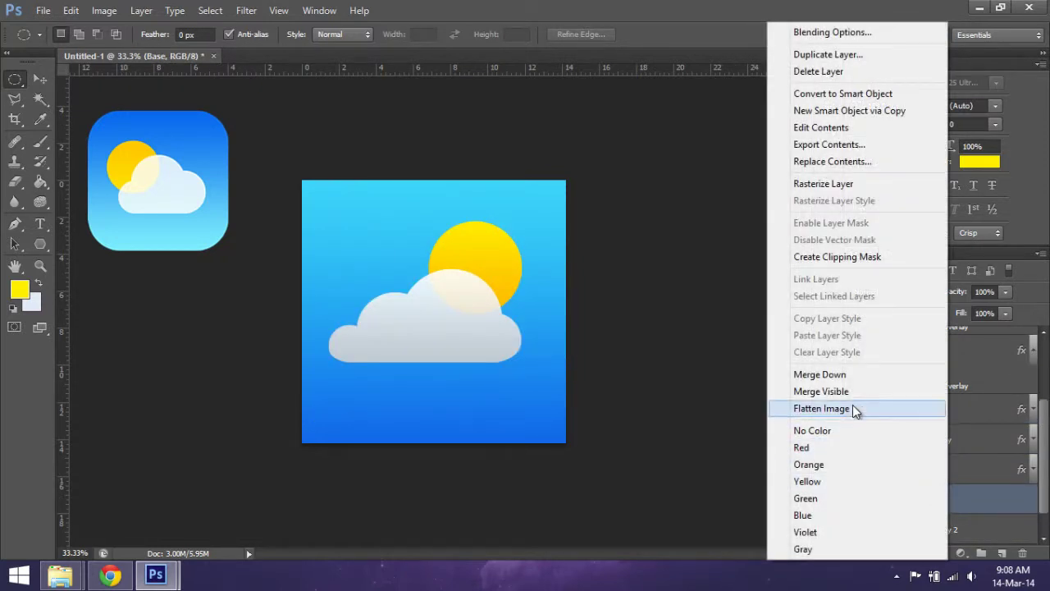
pyautogui.click(834, 258)
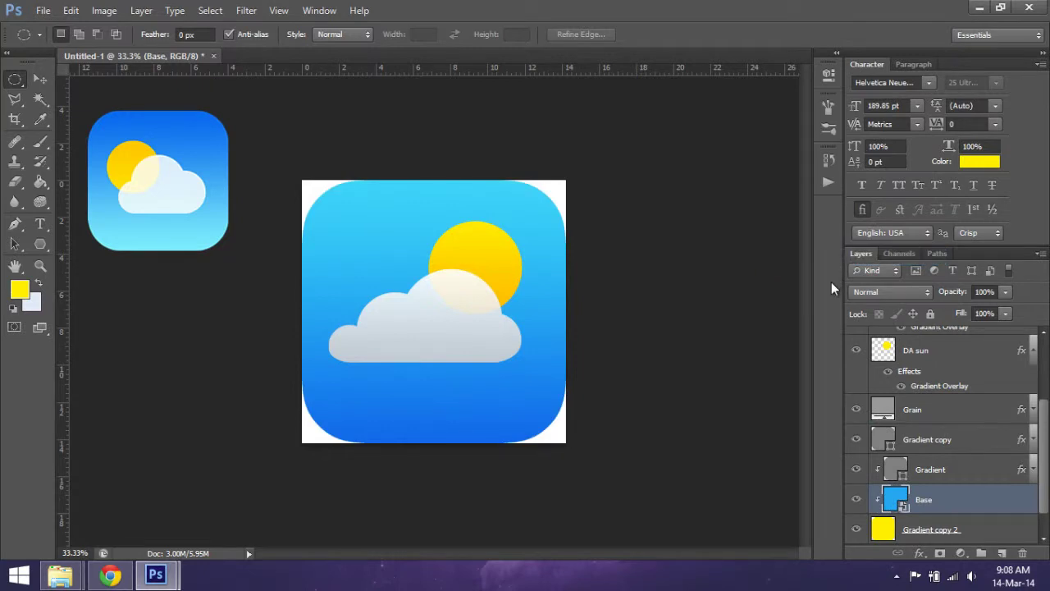
pyautogui.hotkey('ctrl', '-')
pyautogui.hotkey('ctrl', '-')
pyautogui.scroll(-1, 933, 530)
pyautogui.click(857, 532)
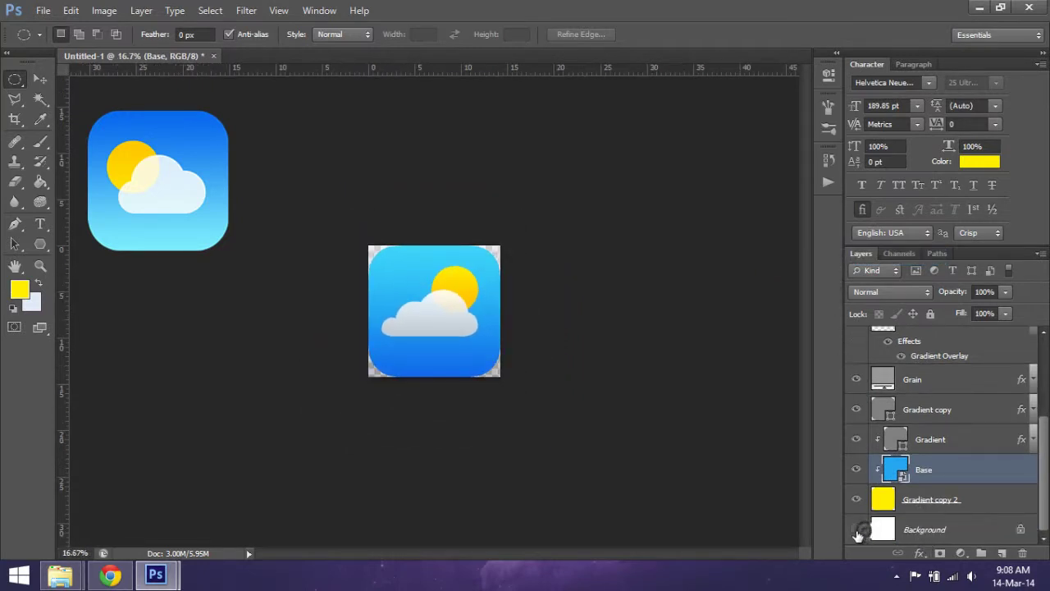
pyautogui.hotkey('ctrl', '+')
pyautogui.hotkey('ctrl', '+')
pyautogui.hotkey('ctrl', '+')
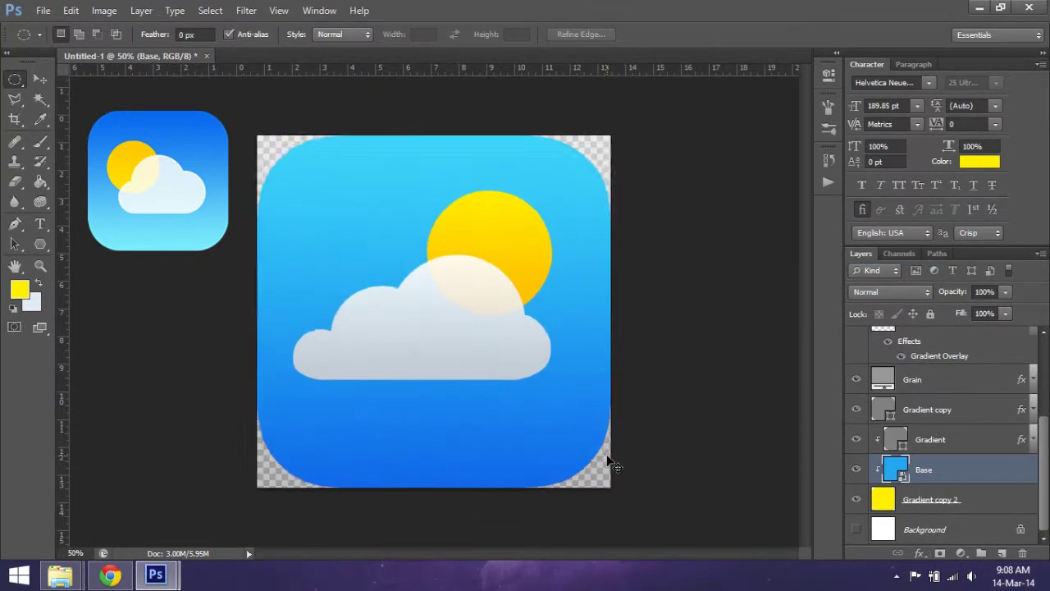
pyautogui.hotkey('ctrl', '-')
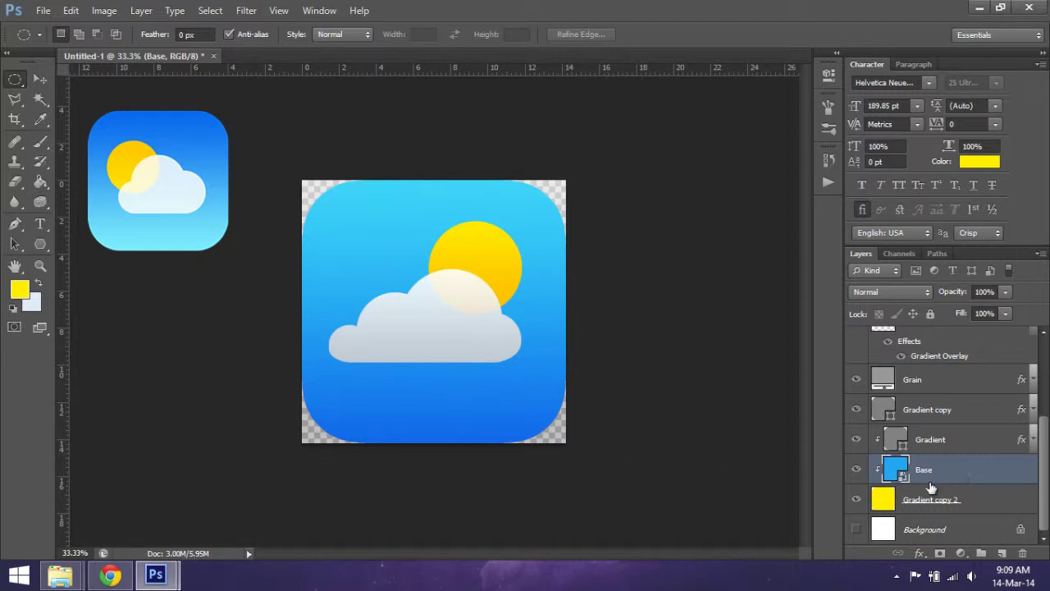
pyautogui.click(856, 501)
pyautogui.click(856, 500)
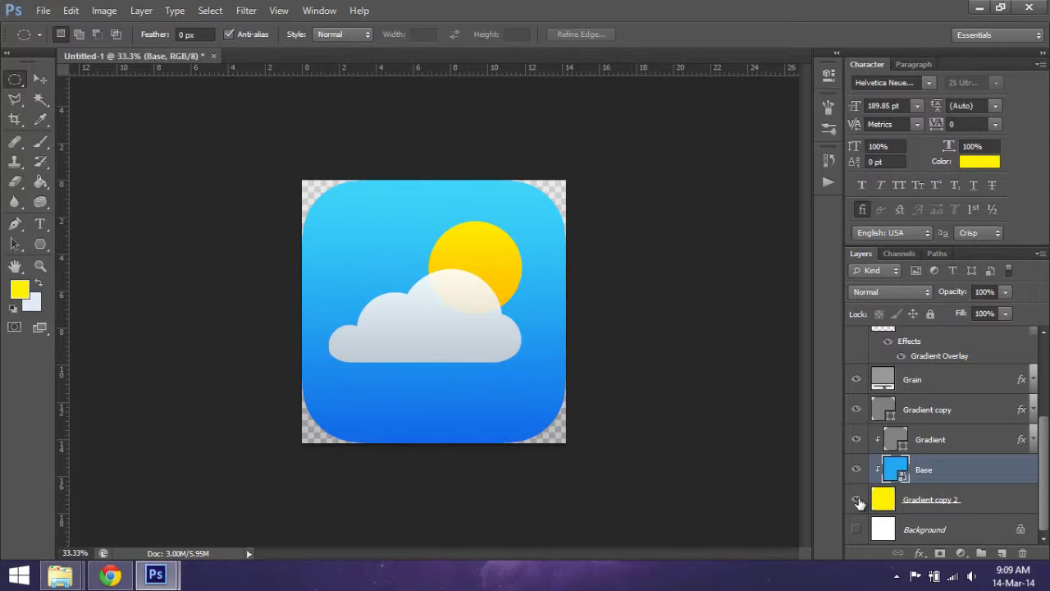
pyautogui.hotkey('ctrl', '+')
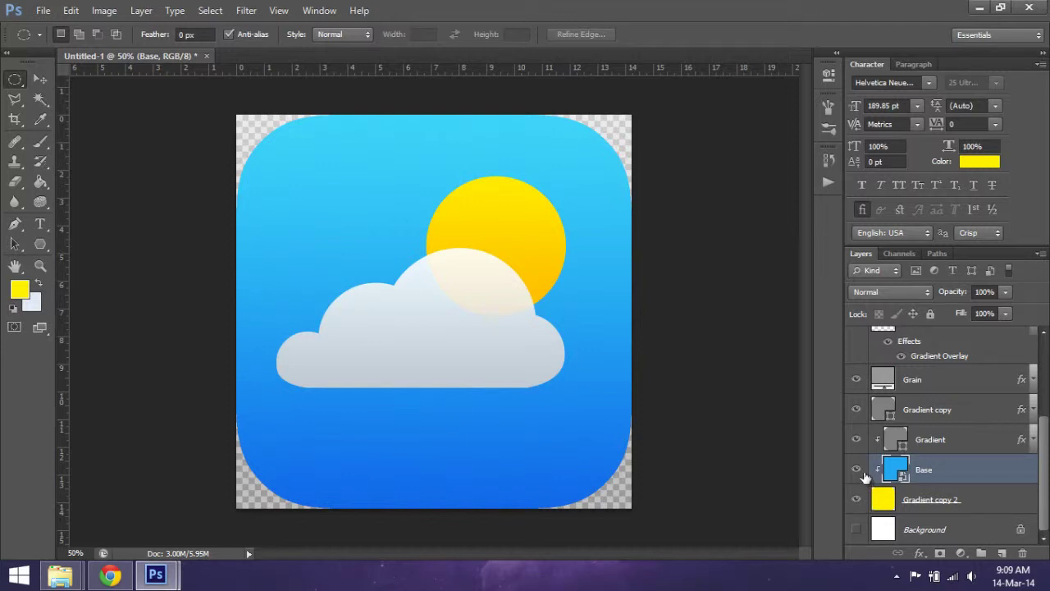
# Step: Release Base's clipping mask, then begin a Save As to the Desktop and cancel it
pyautogui.rightClick(940, 475)
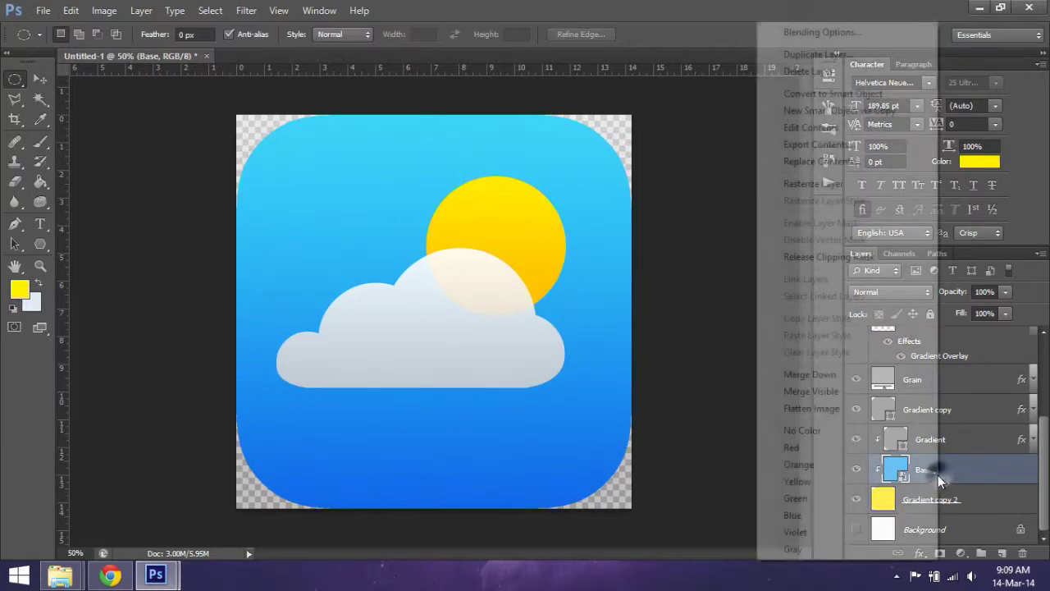
pyautogui.click(855, 260)
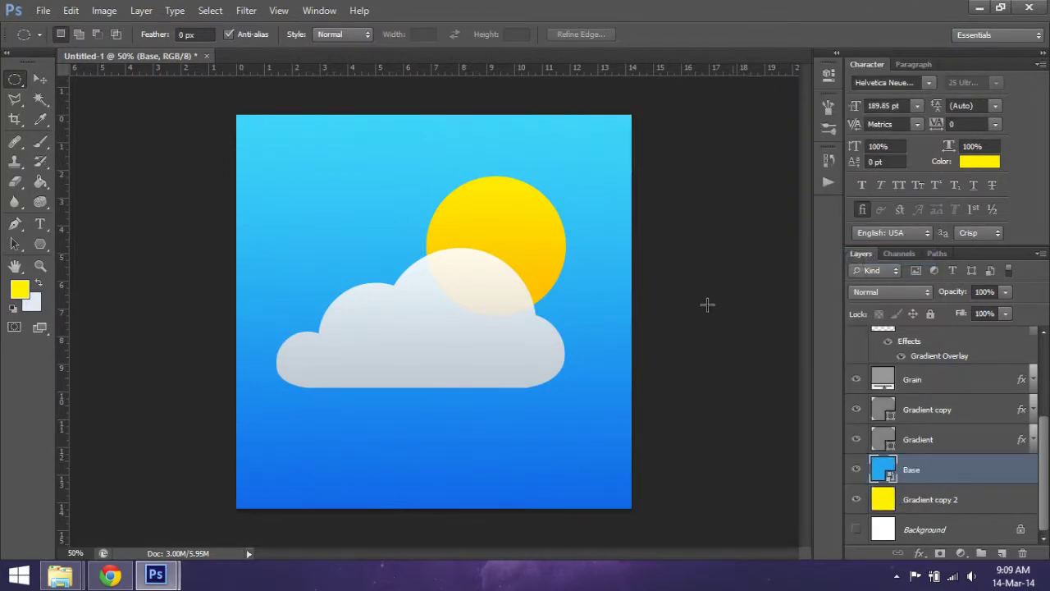
pyautogui.click(42, 10)
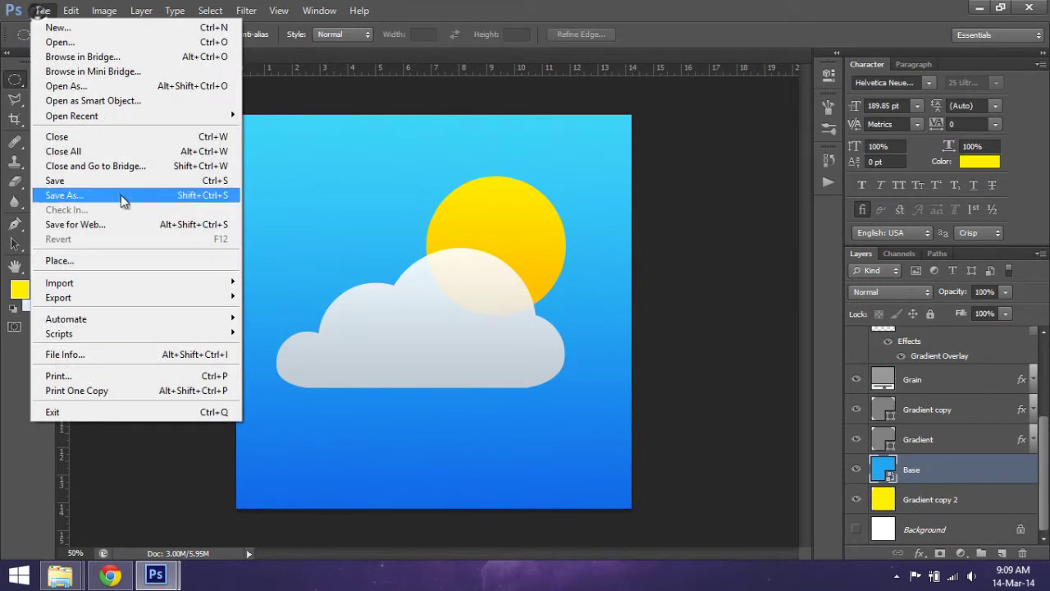
pyautogui.click(122, 195)
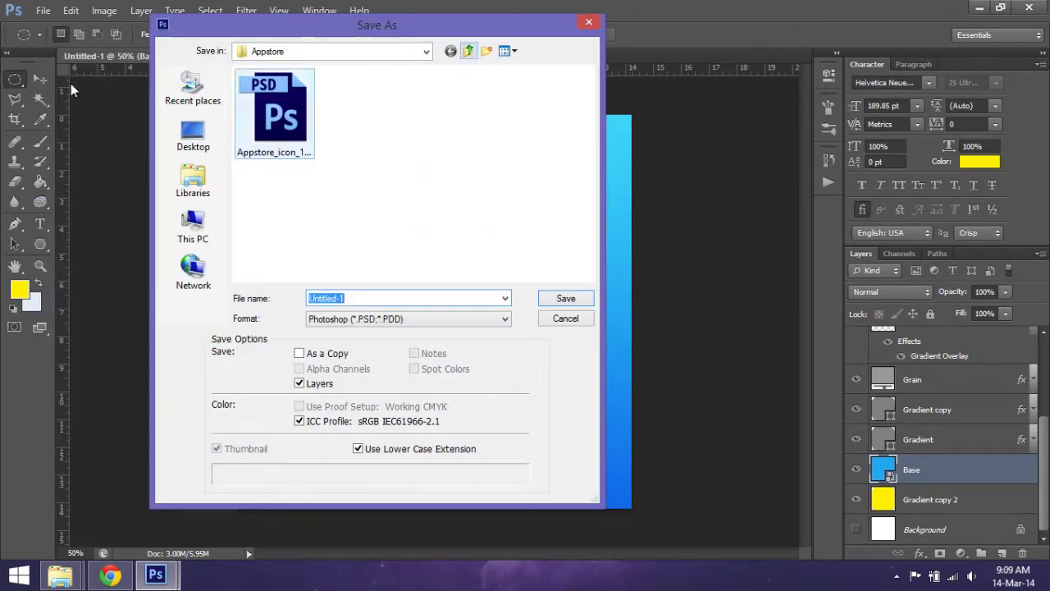
pyautogui.click(192, 133)
pyautogui.press('Escape')
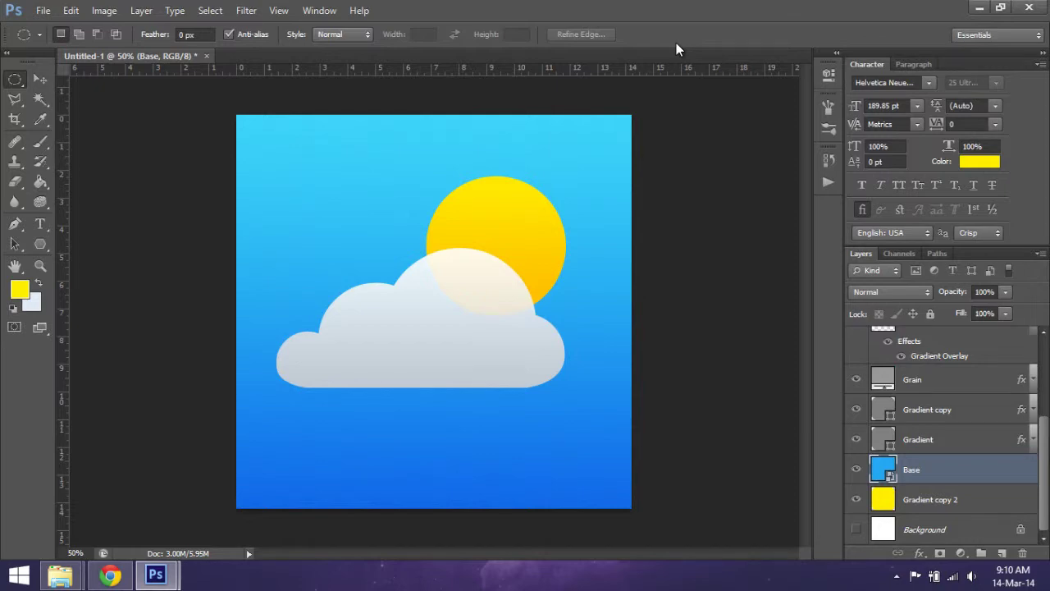
pyautogui.hotkey('ctrl', '-')
pyautogui.hotkey('ctrl', '+')
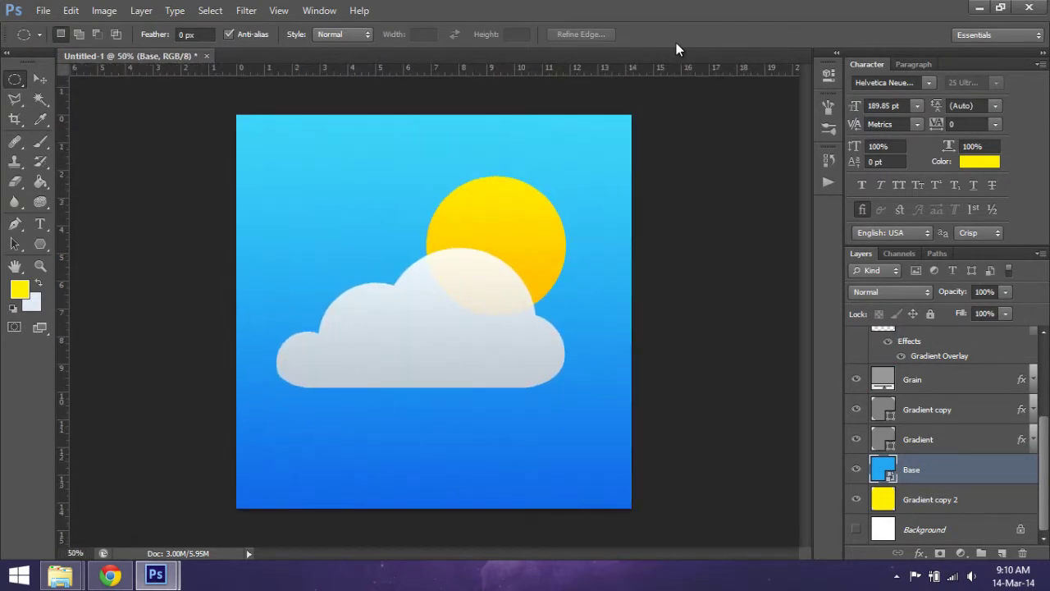